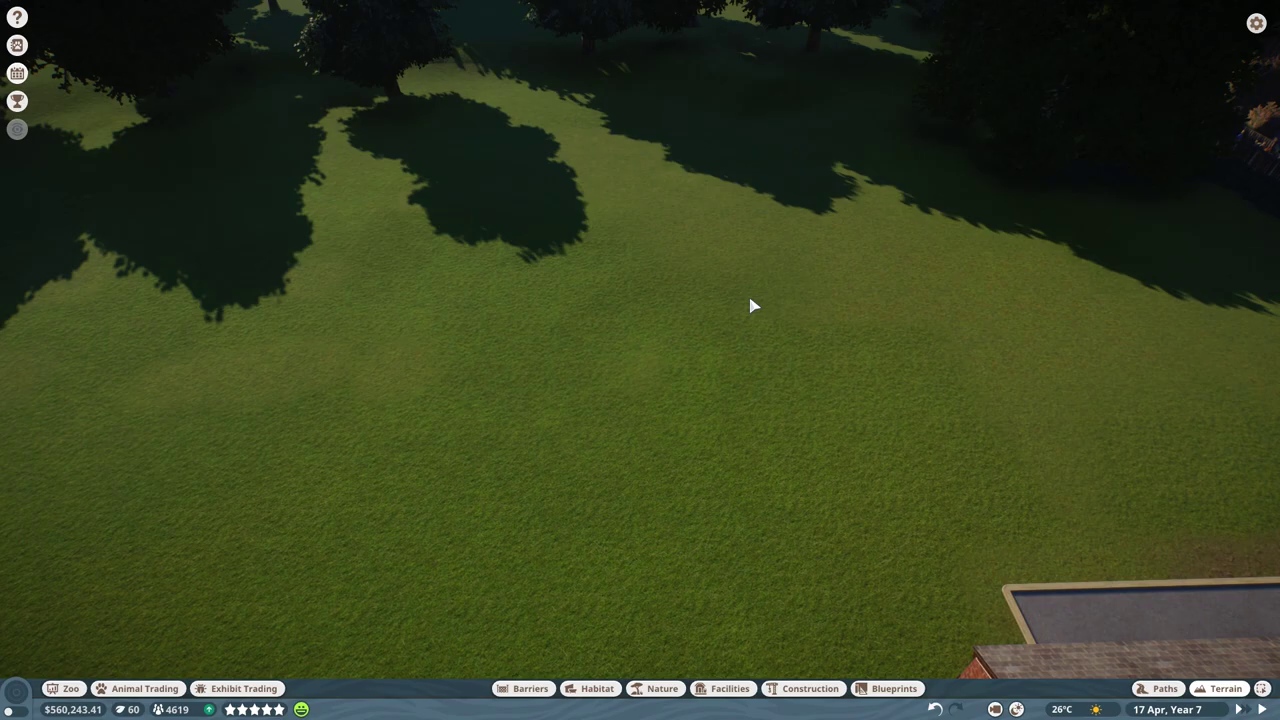
Open the terrain sculpting tools and select the brush that raises the ground.
left_click_drag(750, 299, 716, 303)
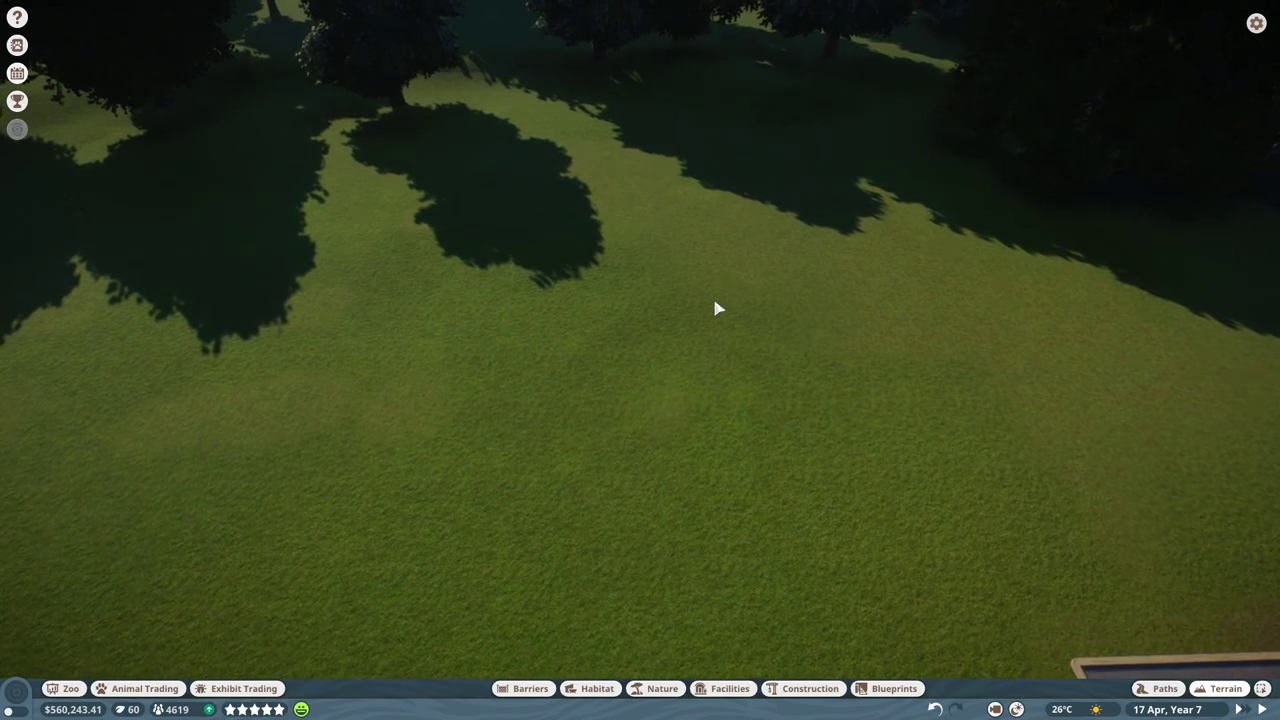
left_click(1222, 689)
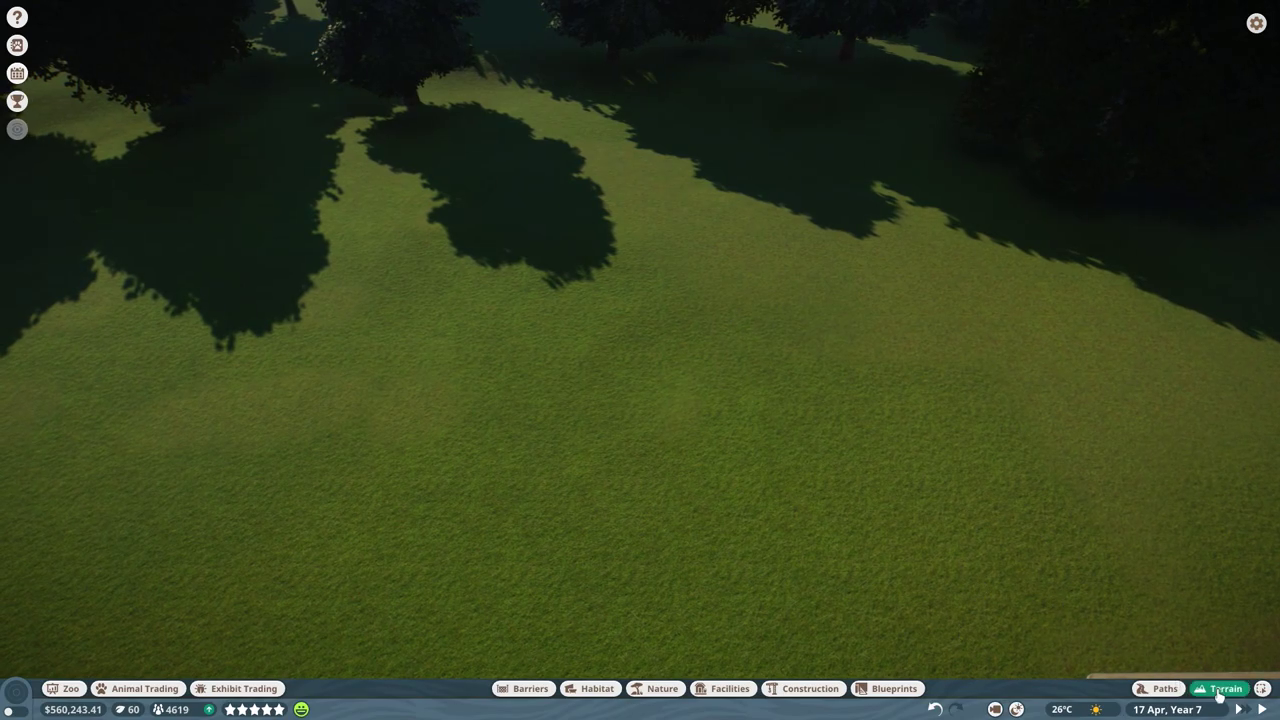
left_click(1212, 692)
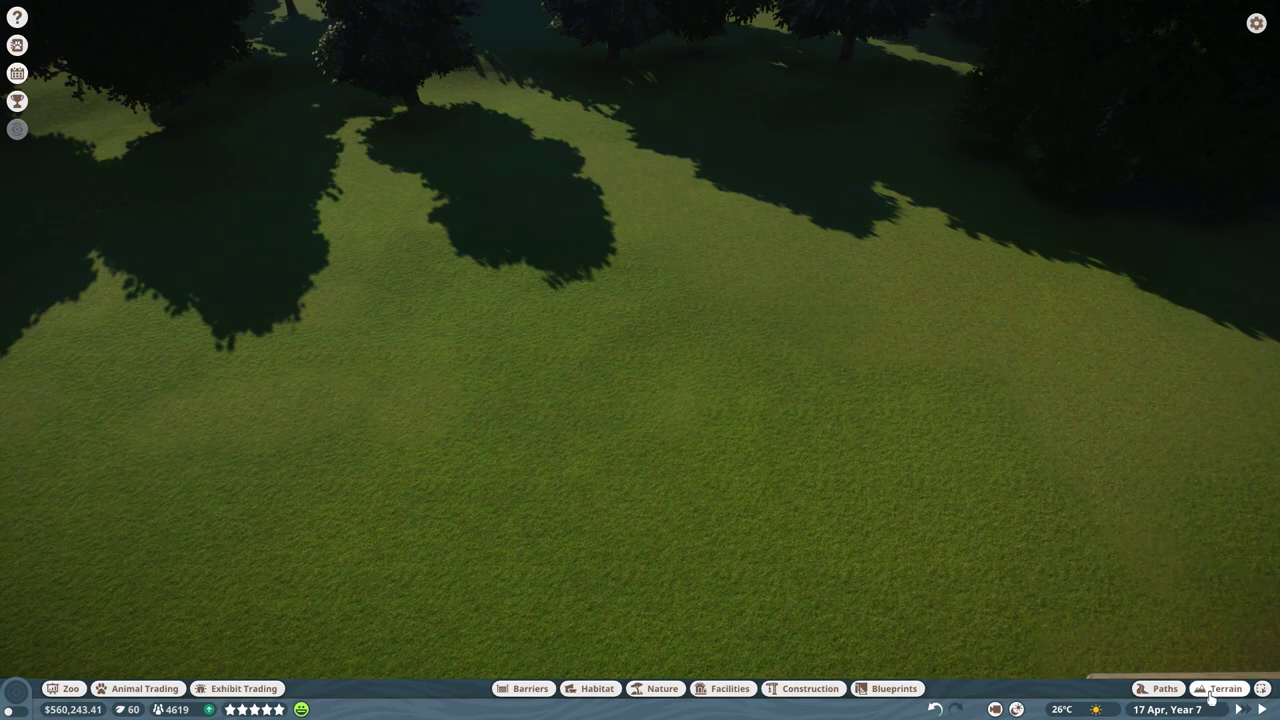
left_click(1166, 691)
left_click(1215, 692)
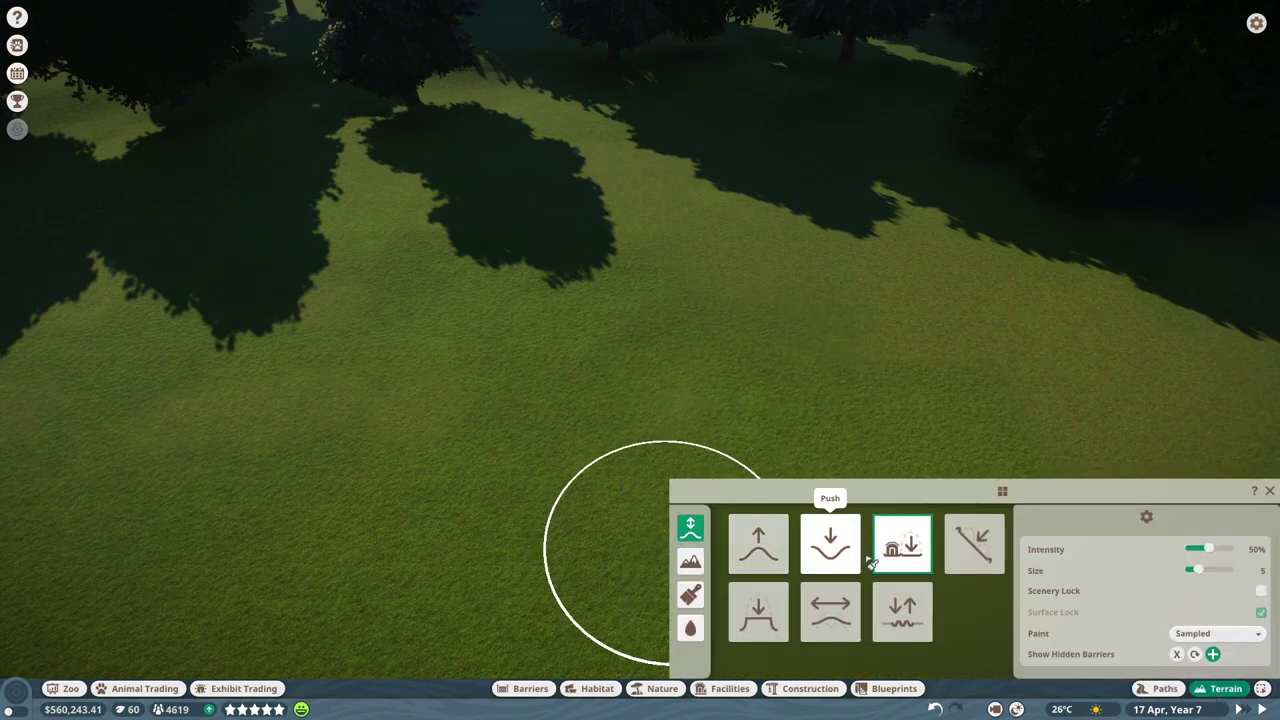
left_click(742, 553)
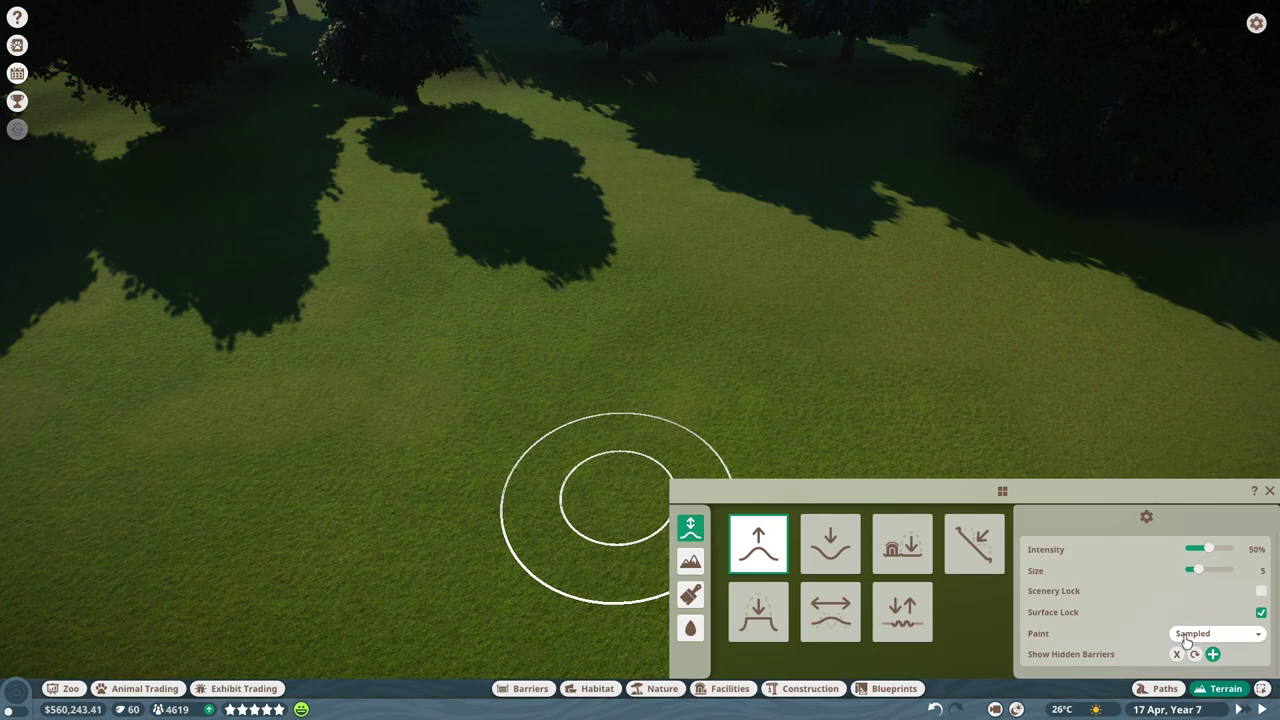
Try the Auto-paint and Use Selected paint options for the terrain brush and return the setting to Sampled.
left_click(1200, 638)
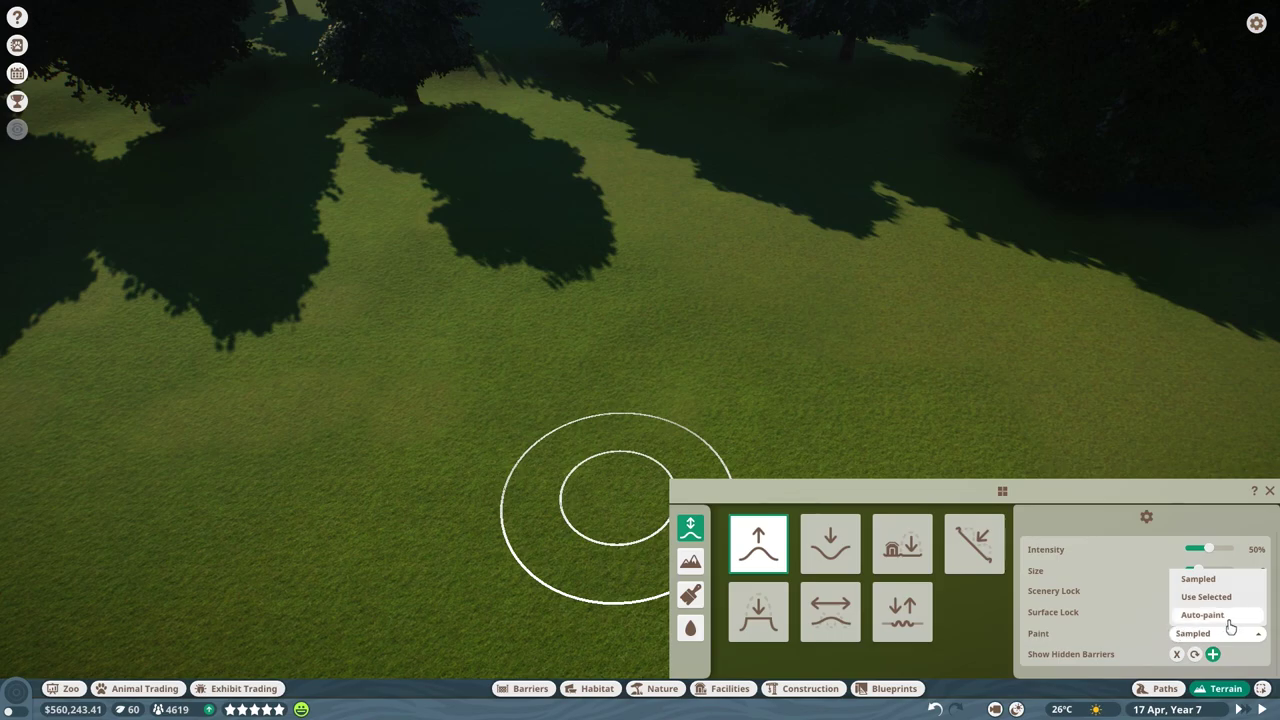
left_click(1202, 614)
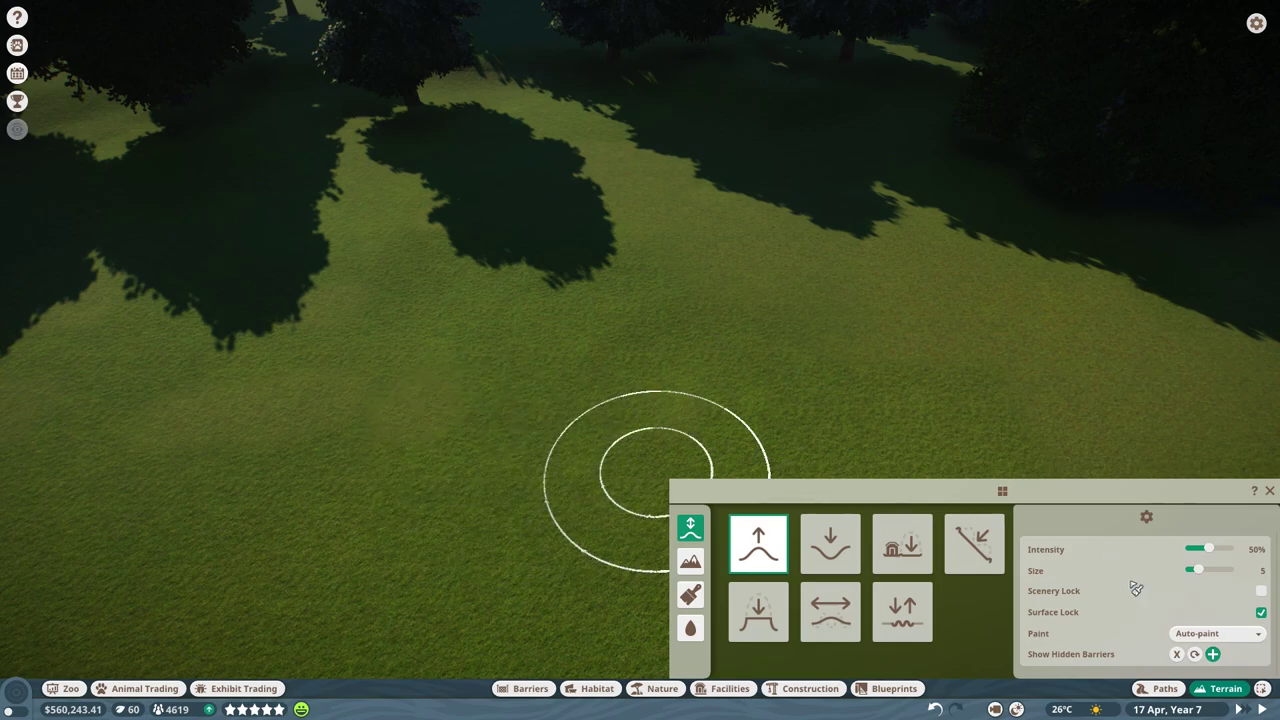
left_click(1196, 636)
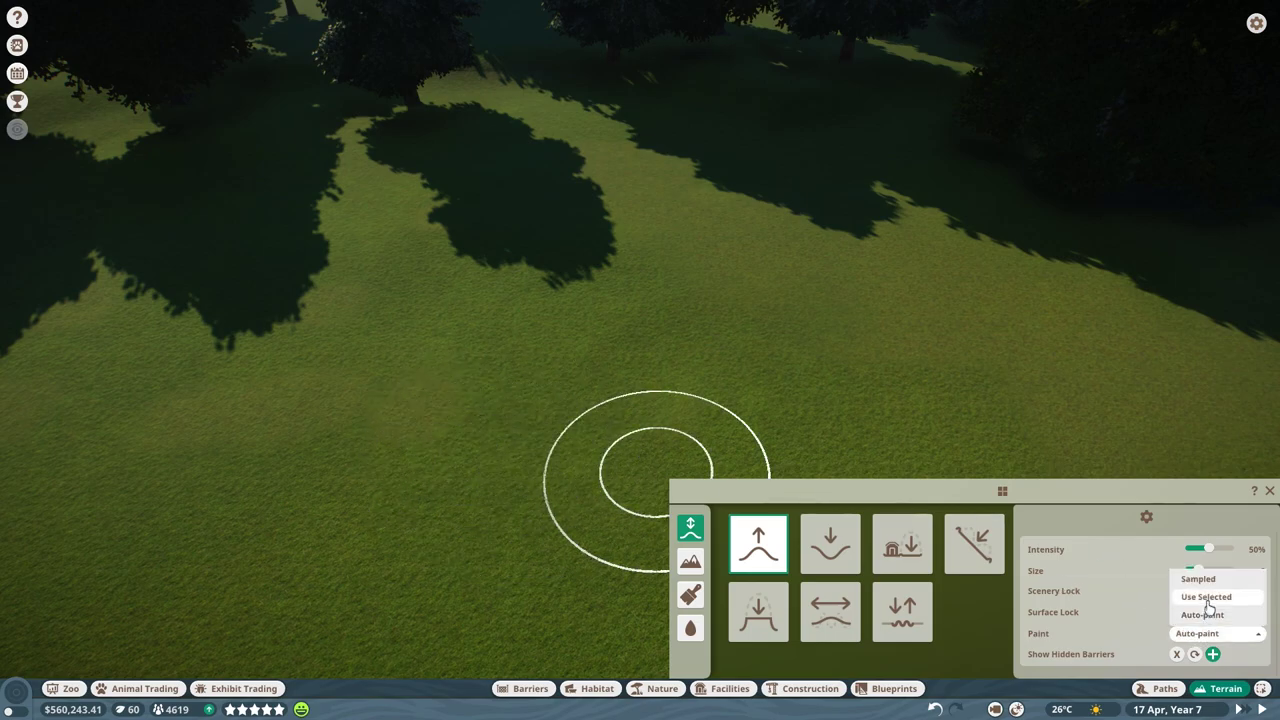
left_click(1210, 597)
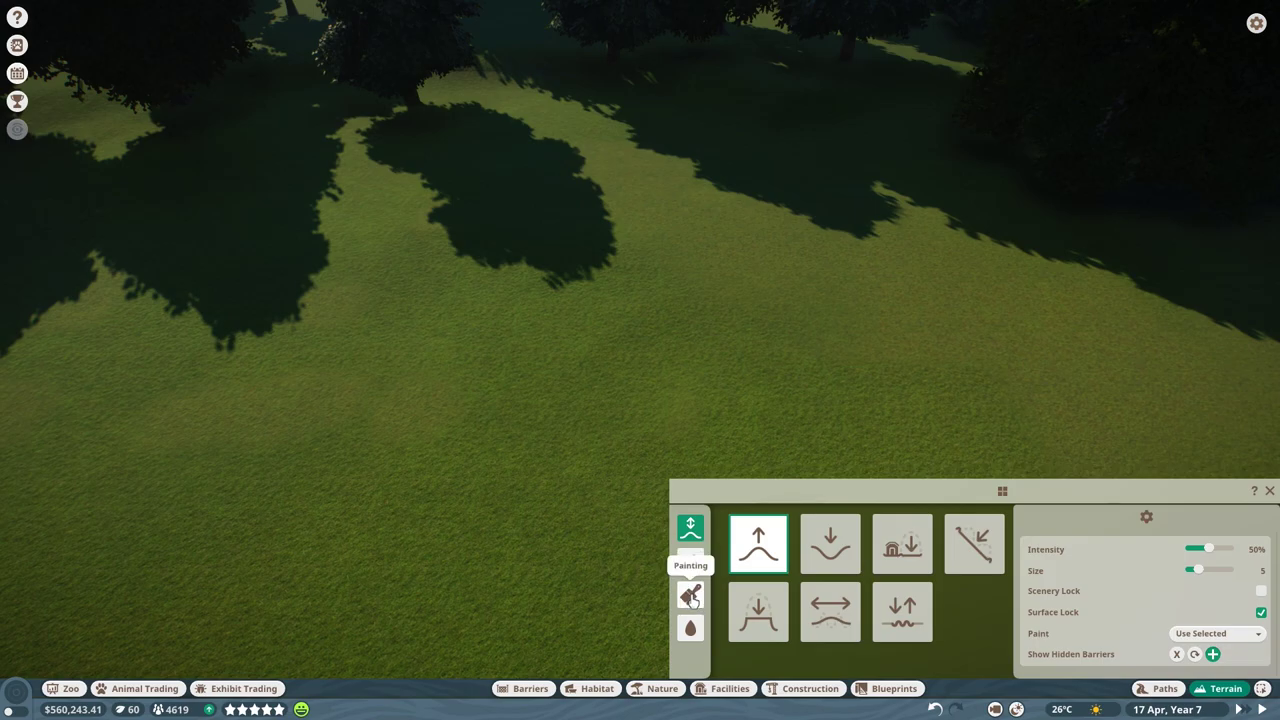
left_click(1200, 636)
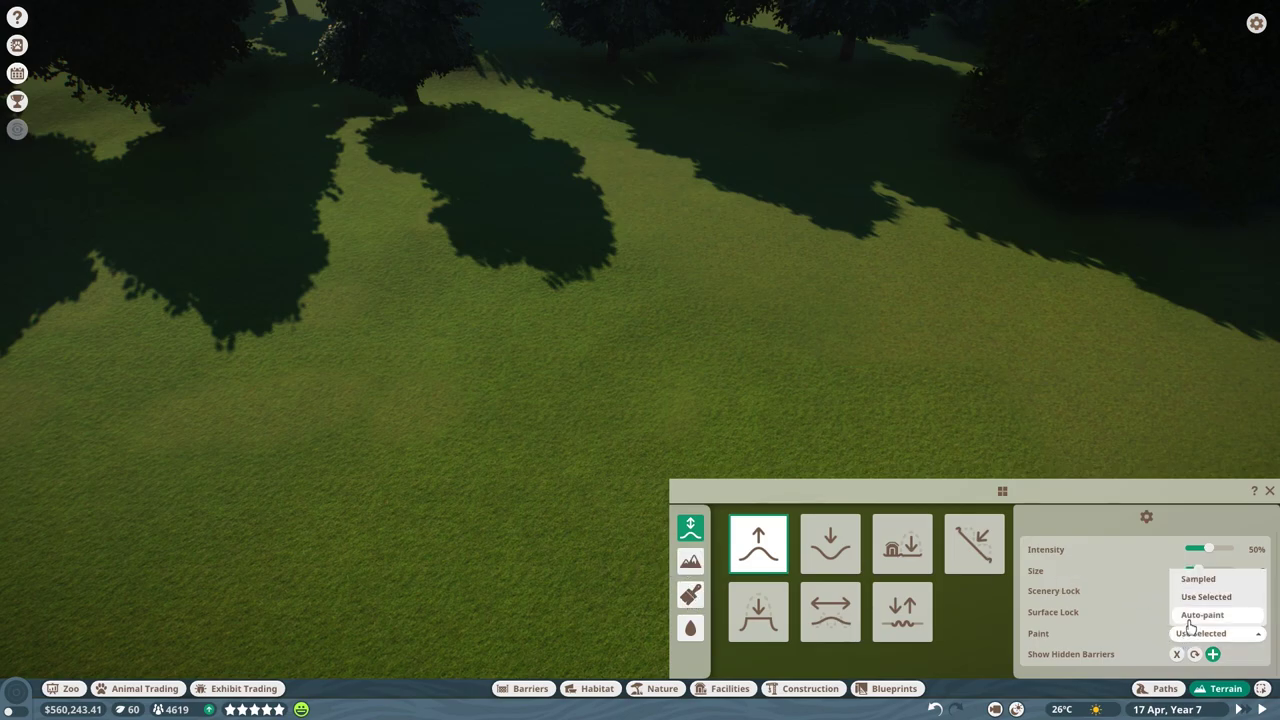
left_click(1205, 577)
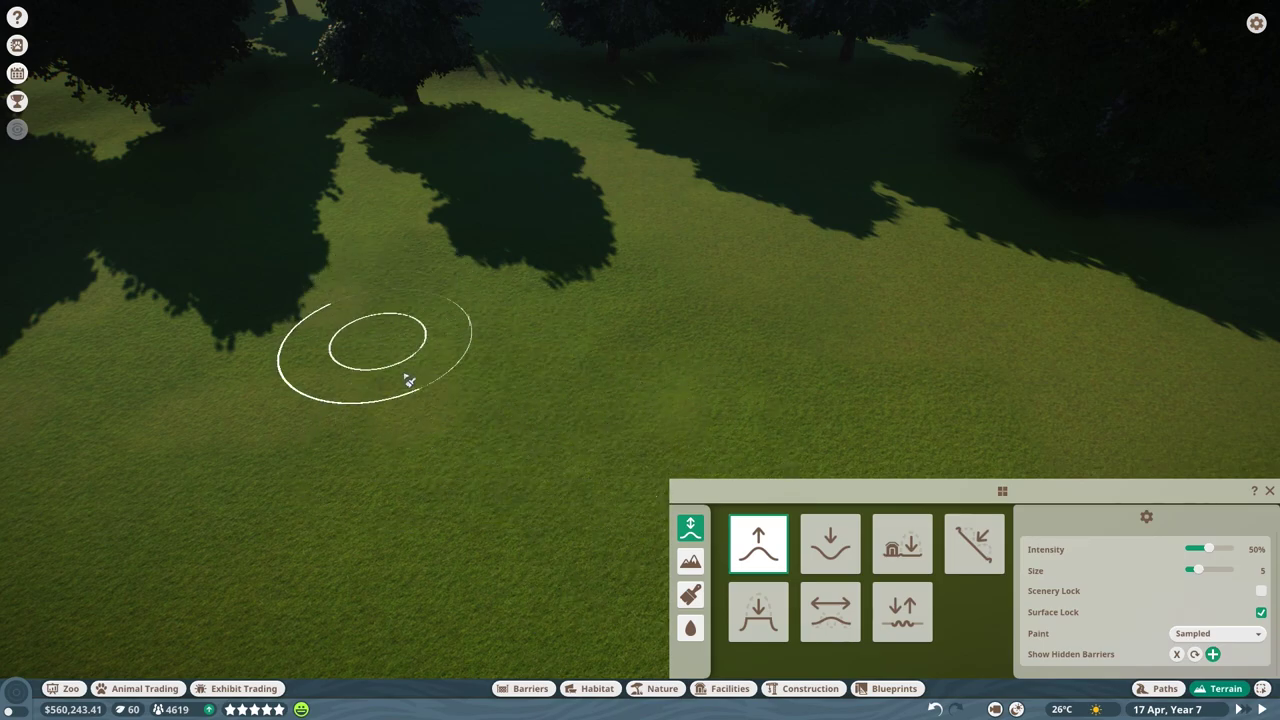
left_click(1203, 636)
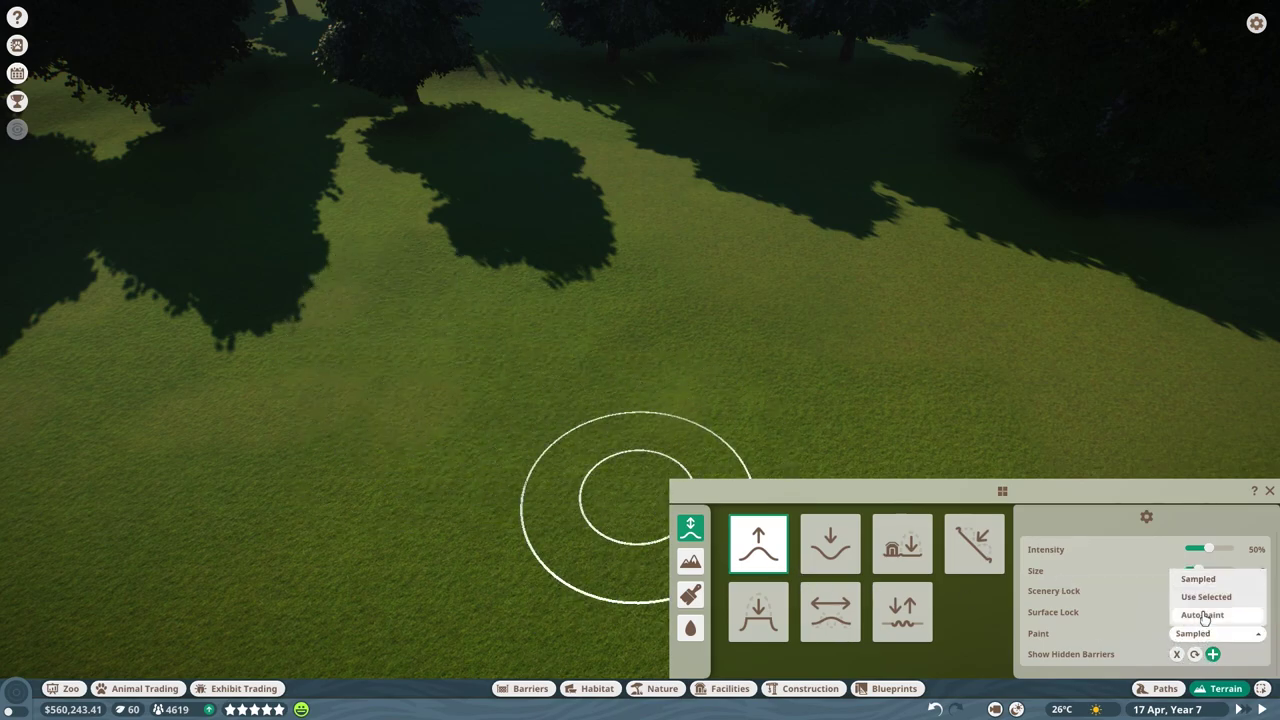
left_click(1208, 616)
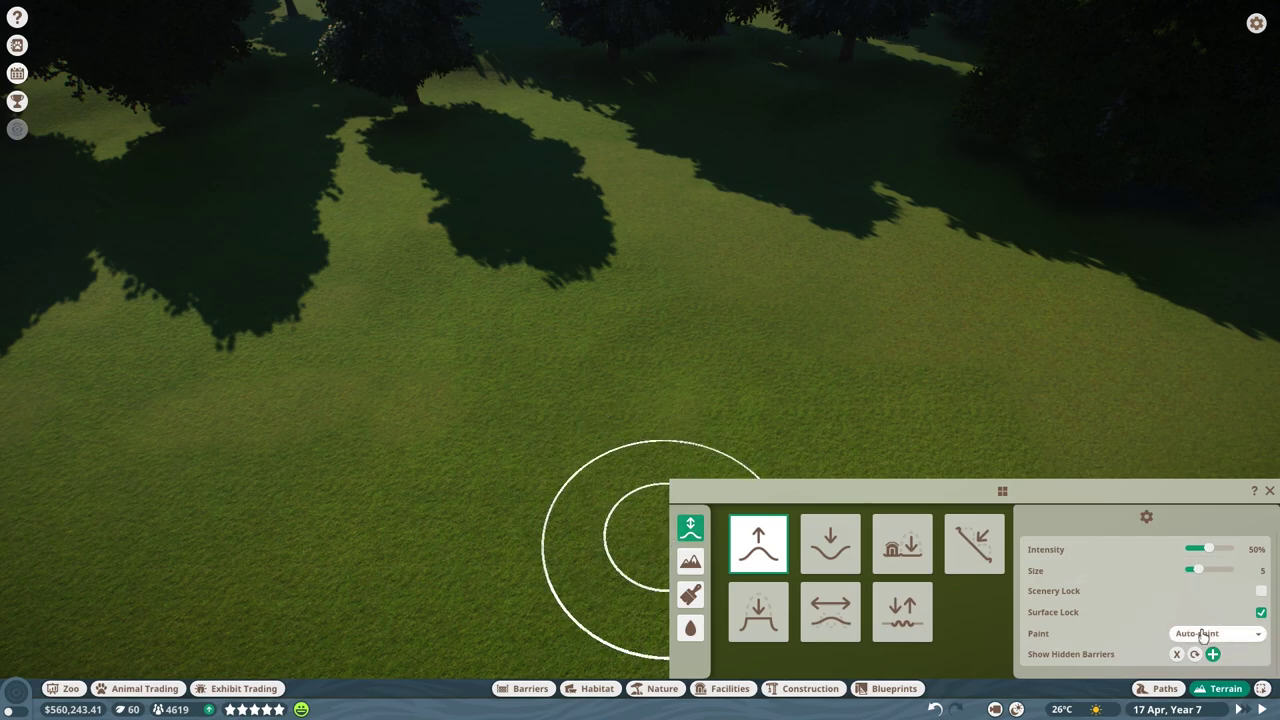
left_click(1203, 635)
left_click(1199, 580)
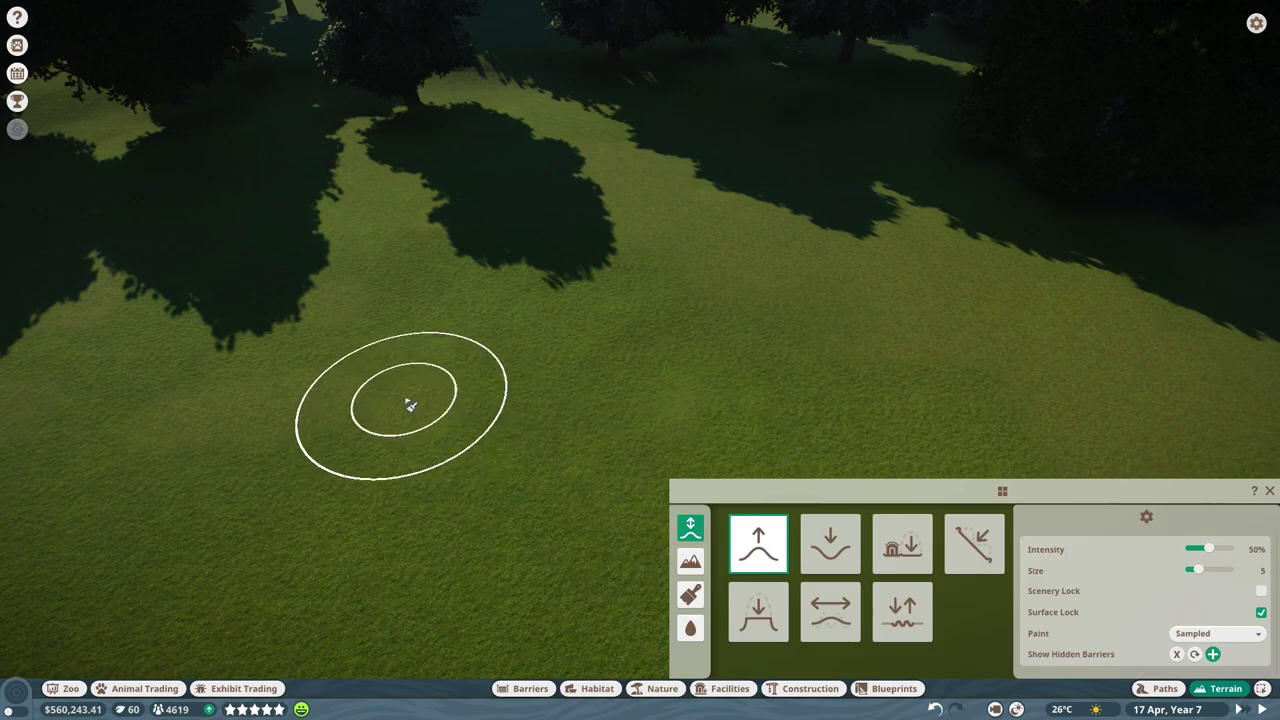
Raise a rounded mound on the open grass and push a pit into the ground beside it.
left_click_drag(410, 404, 410, 385)
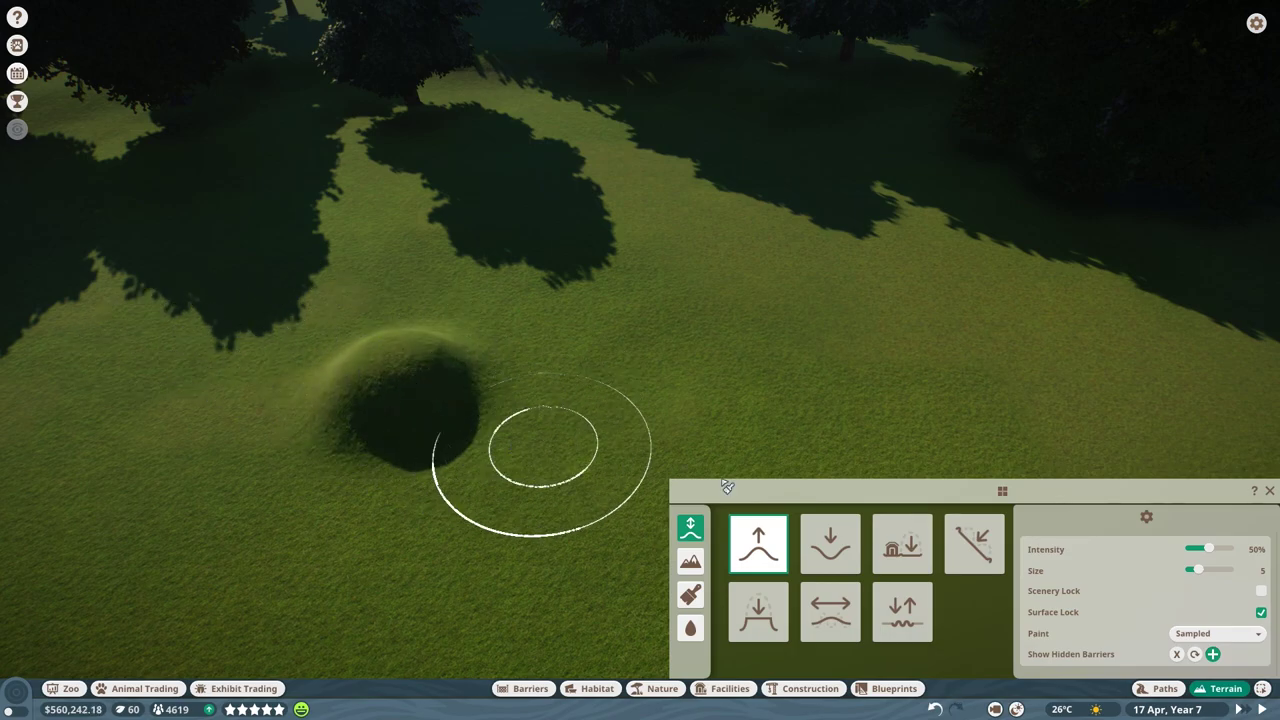
left_click(830, 543)
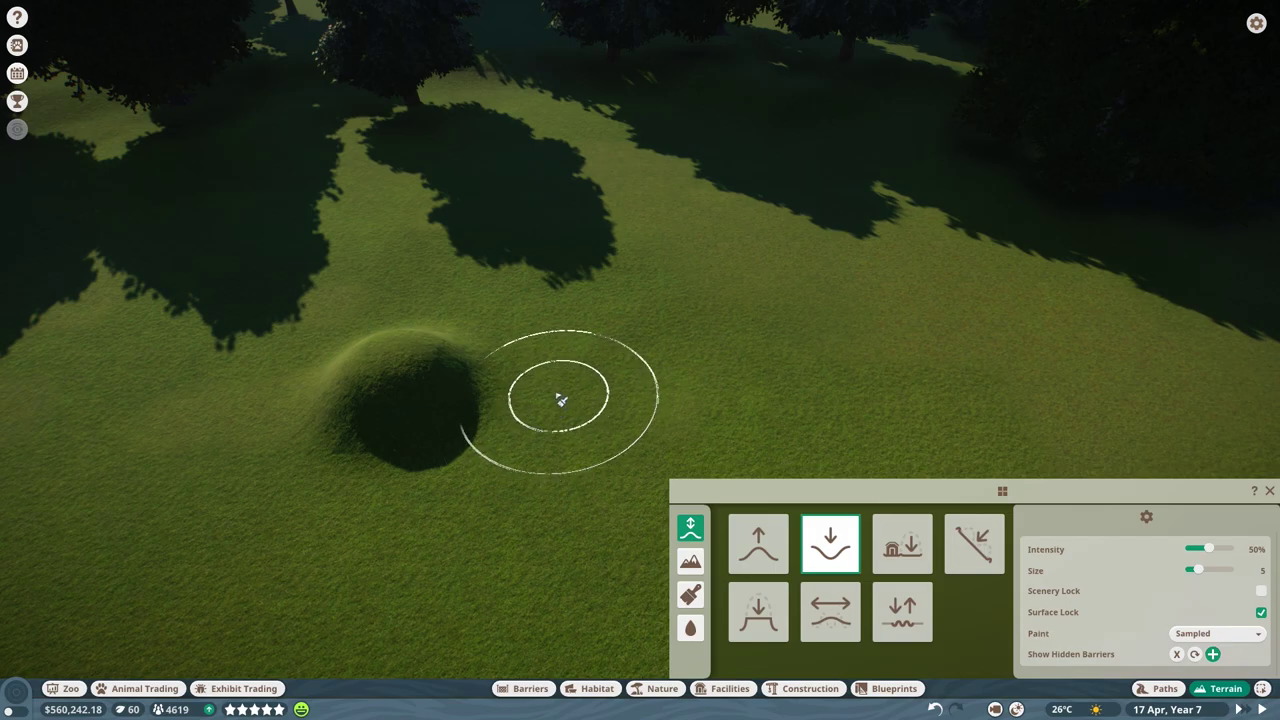
left_click_drag(578, 409, 604, 413)
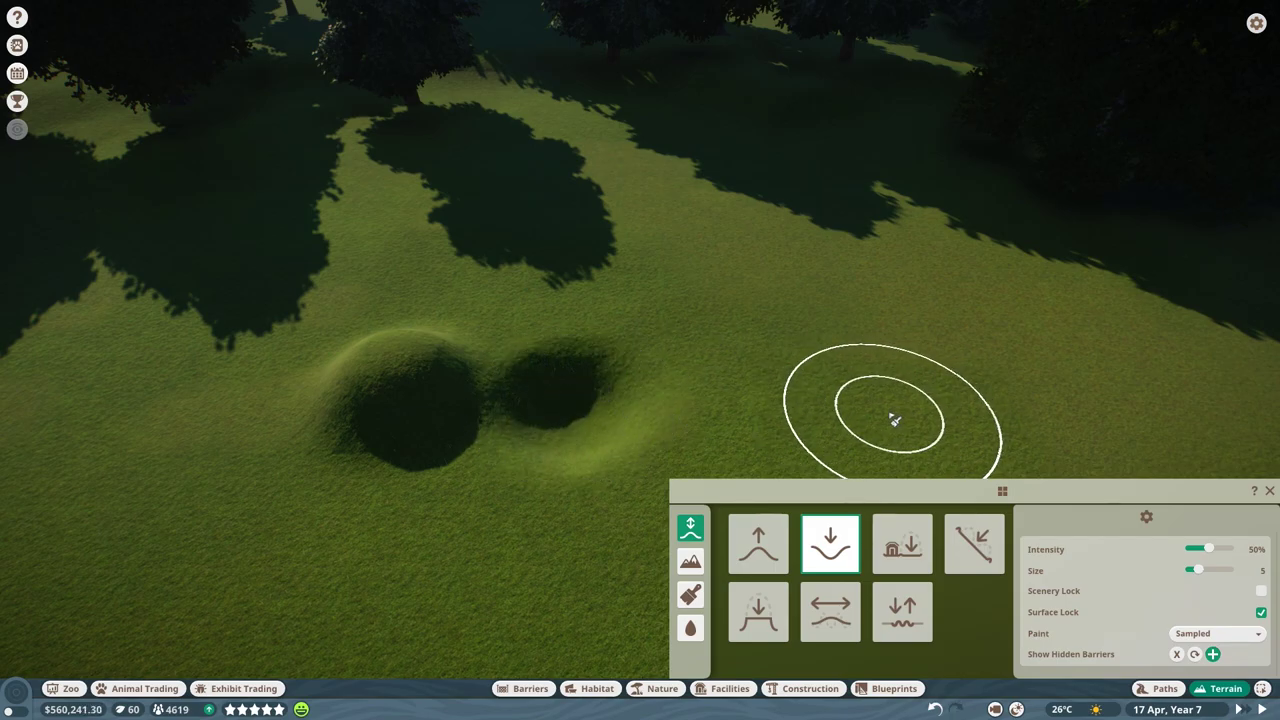
Flatten the gently sloping grass on the side of the pit away from the mound.
left_click(904, 550)
key("d")
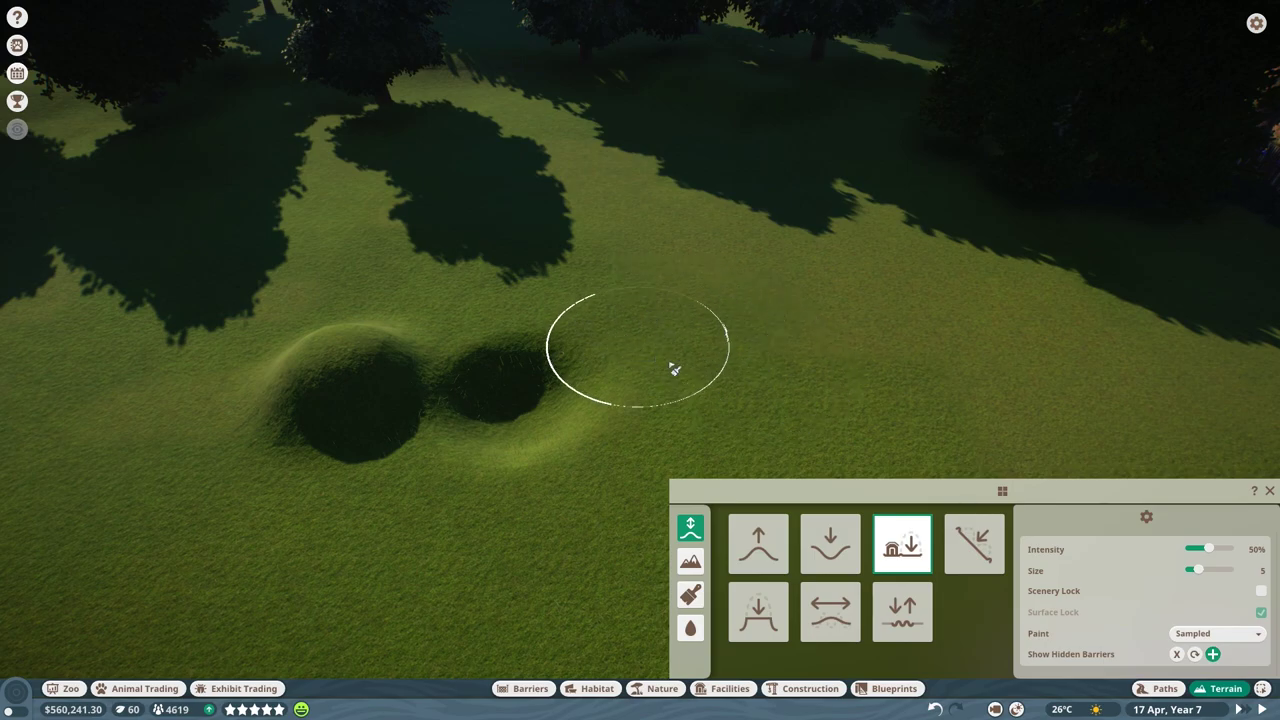
mouse_move(751, 383)
left_mouse_down()
mouse_move(777, 367)
mouse_move(806, 391)
mouse_move(771, 354)
mouse_move(777, 308)
left_mouse_up()
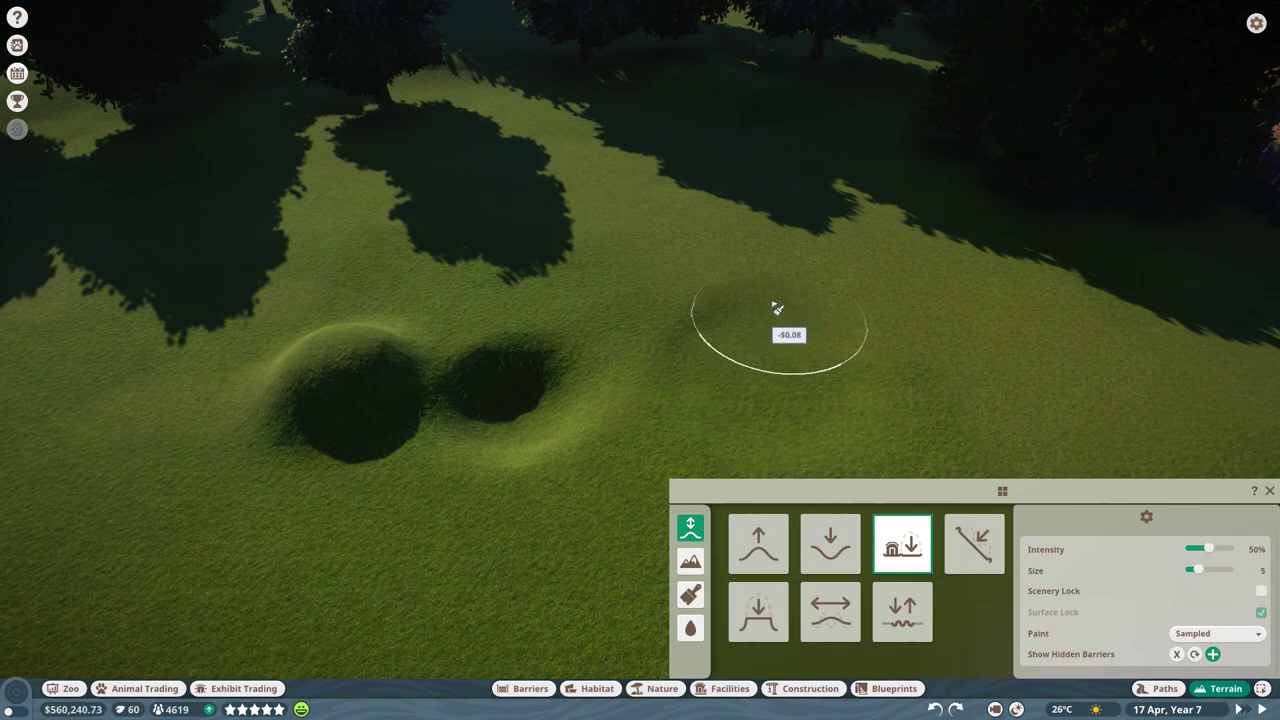
left_click_drag(755, 258, 846, 265)
mouse_move(872, 358)
left_mouse_down()
mouse_move(823, 369)
mouse_move(814, 354)
left_mouse_up()
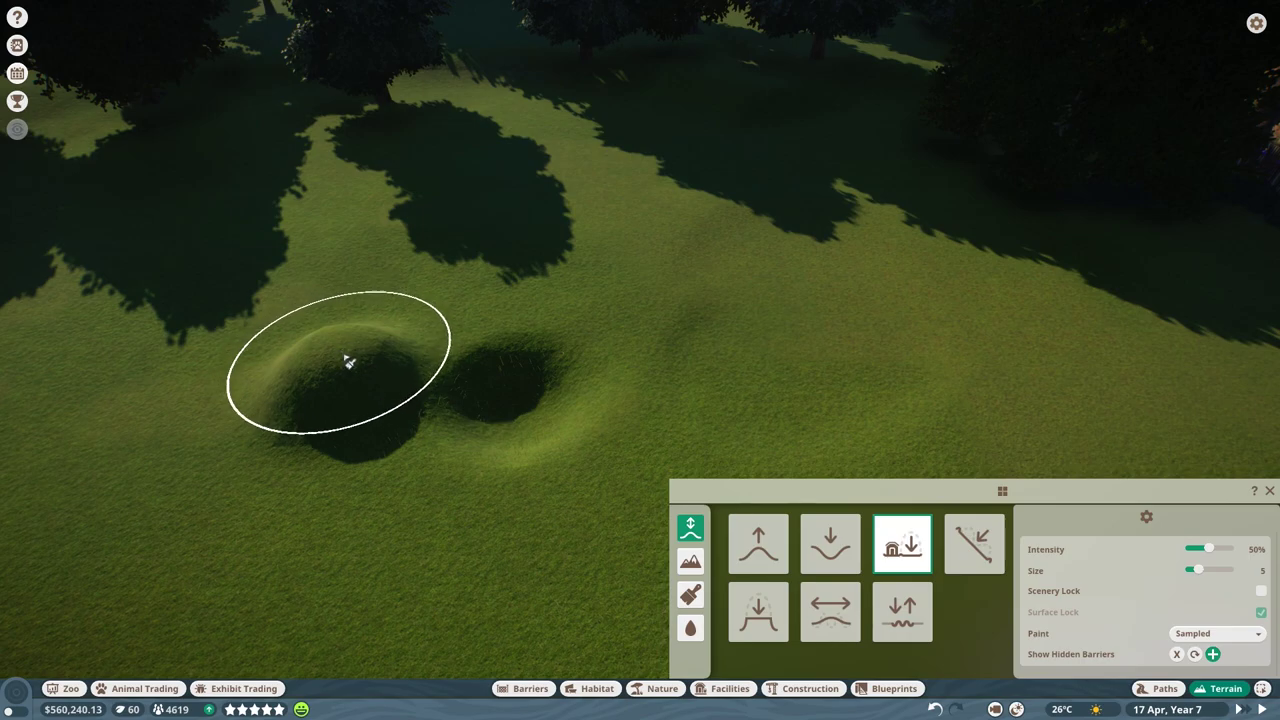
Try flattening outward from the top of the mound to form a wider plateau.
mouse_move(343, 360)
left_mouse_down()
mouse_move(266, 343)
mouse_move(257, 320)
mouse_move(291, 307)
mouse_move(343, 307)
mouse_move(269, 380)
left_mouse_up()
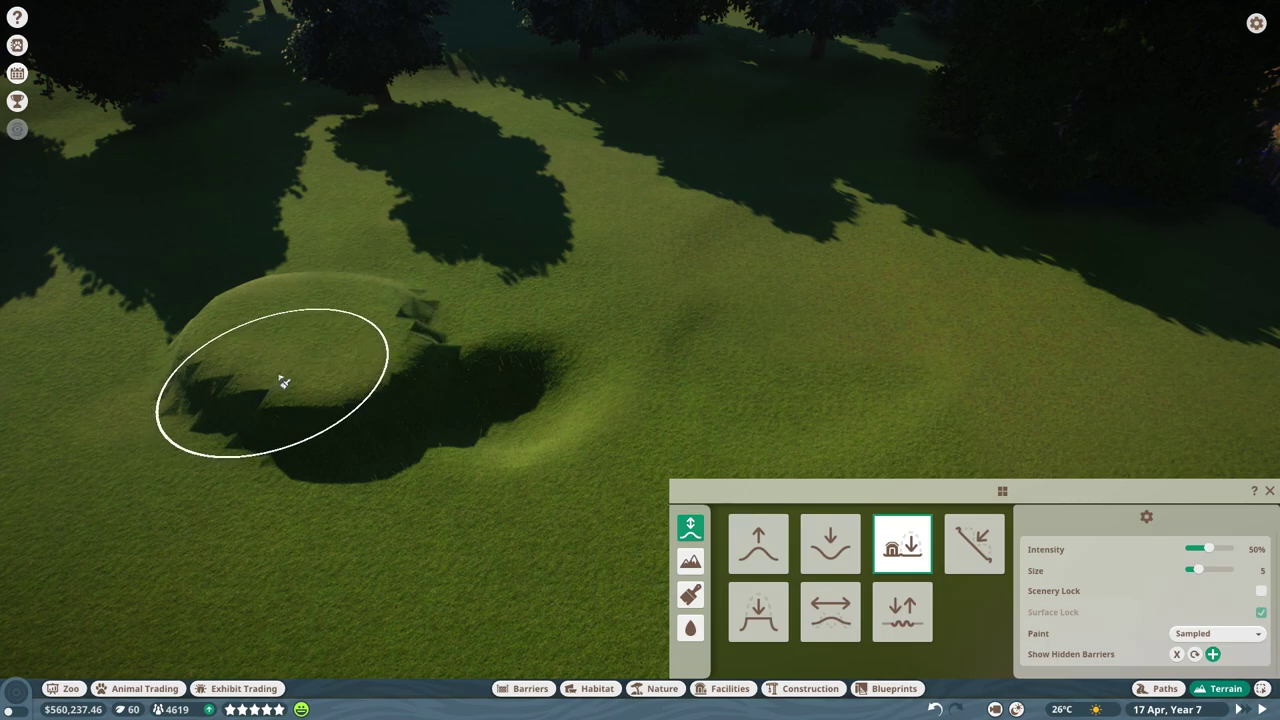
mouse_move(284, 383)
left_mouse_down()
mouse_move(377, 366)
mouse_move(471, 314)
mouse_move(545, 315)
left_mouse_up()
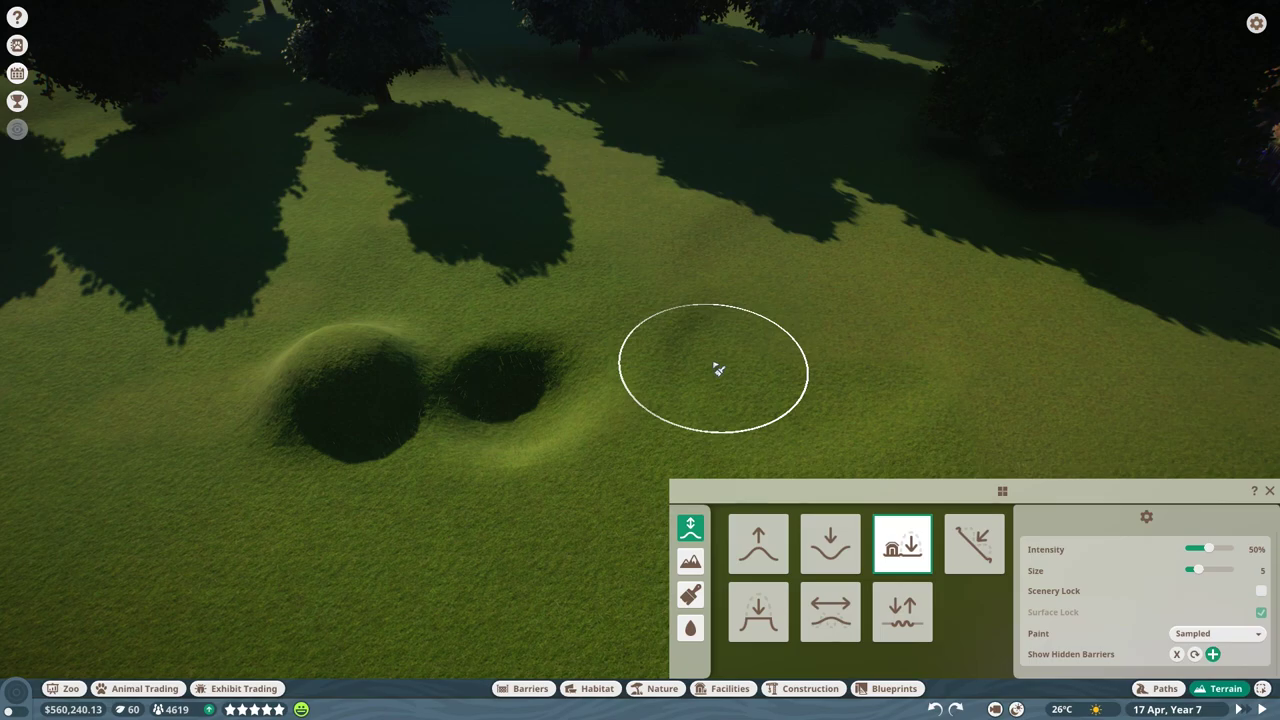
mouse_move(685, 358)
left_mouse_down()
mouse_move(680, 372)
mouse_move(728, 386)
left_mouse_up()
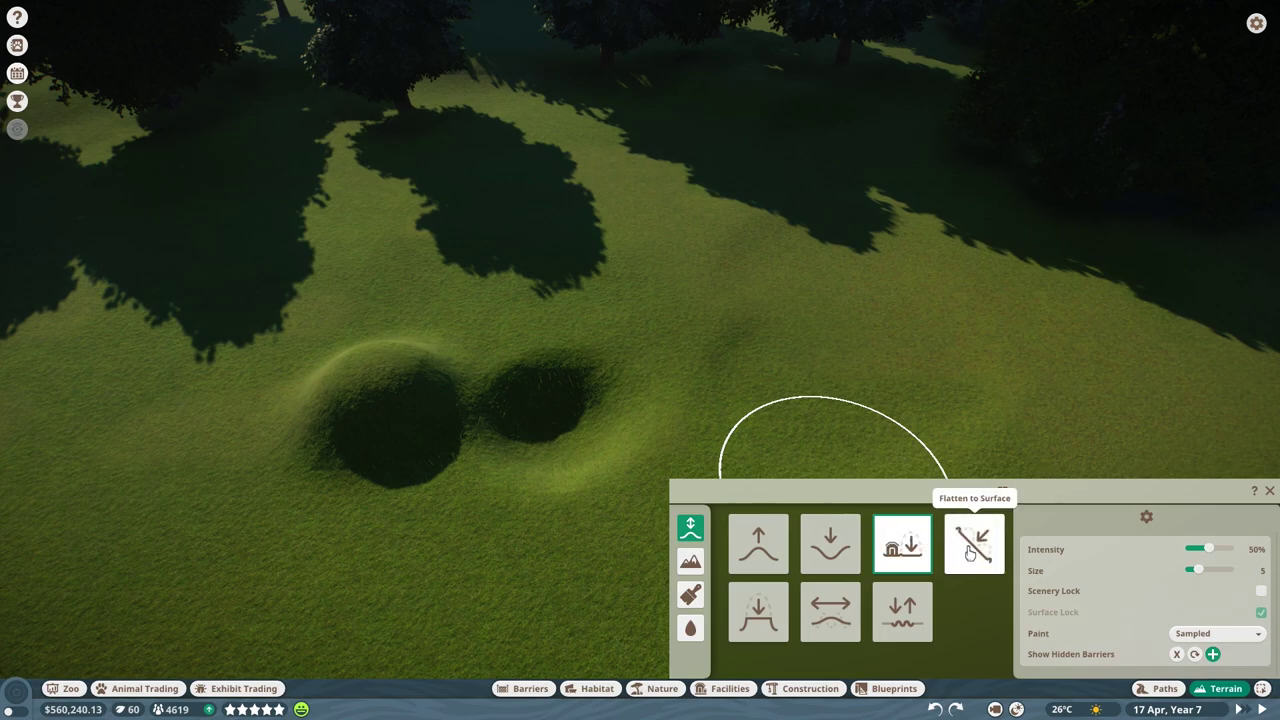
Extend the slope beside the pit into a long raised overhang with Flatten to Surface.
left_click(975, 562)
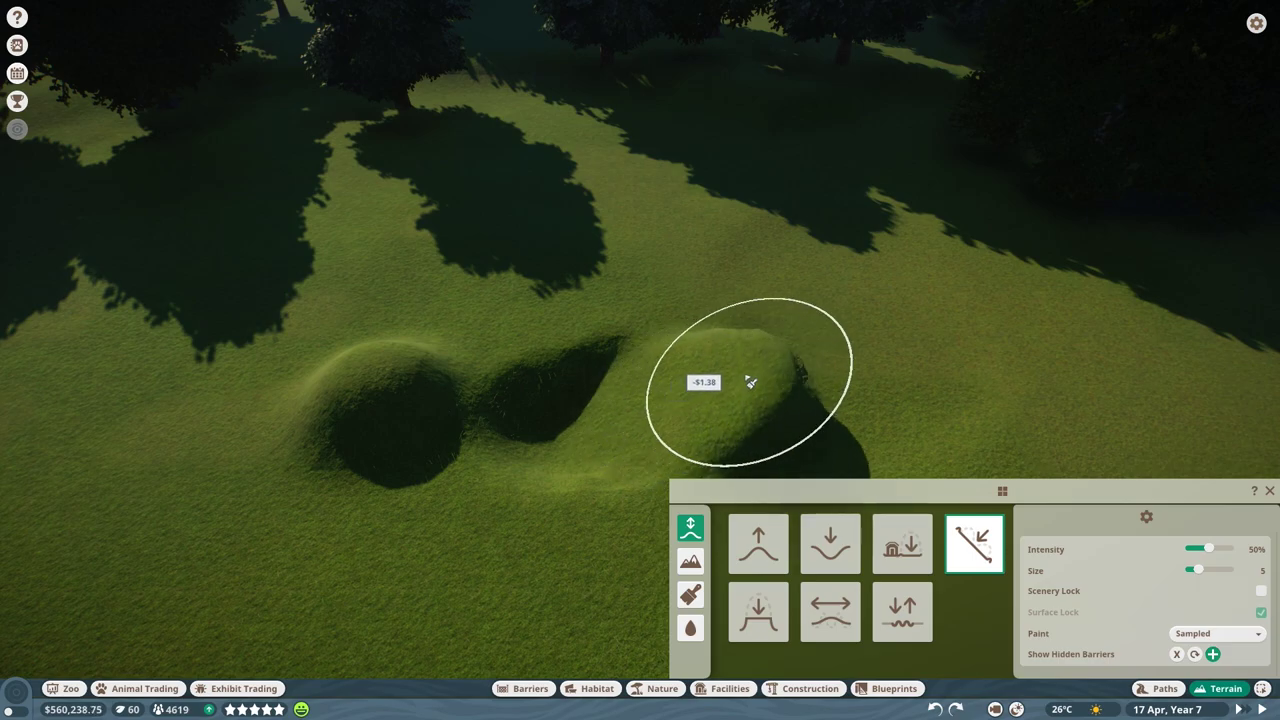
left_click_drag(750, 382, 923, 341)
scroll(923, 345, "down", 3)
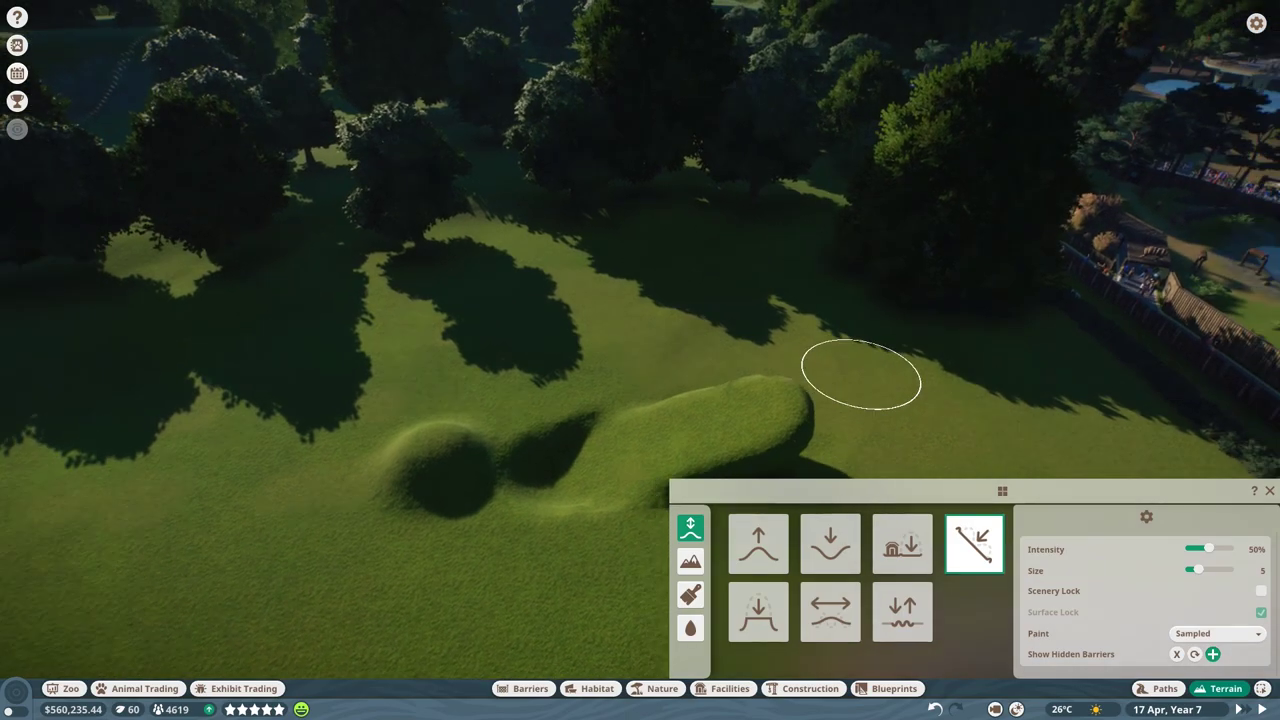
key("d")
key("s")
scroll(828, 367, "up", 3)
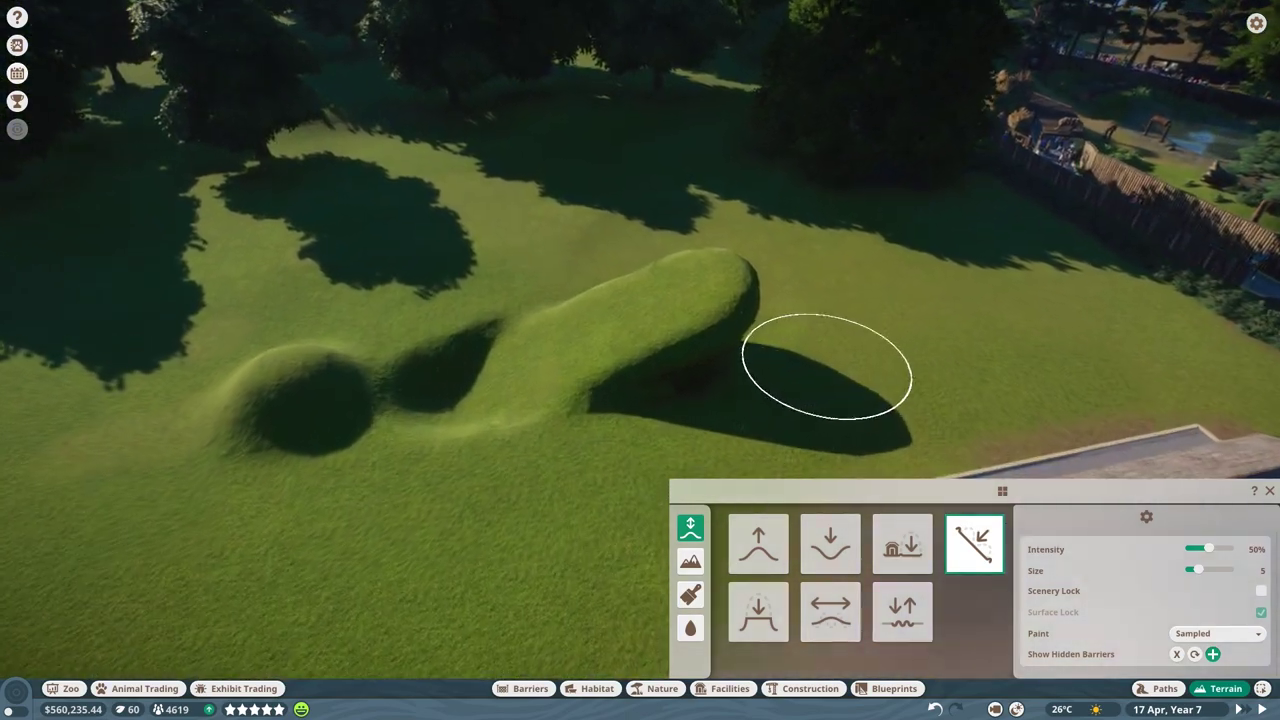
key("a")
key("s")
key("w")
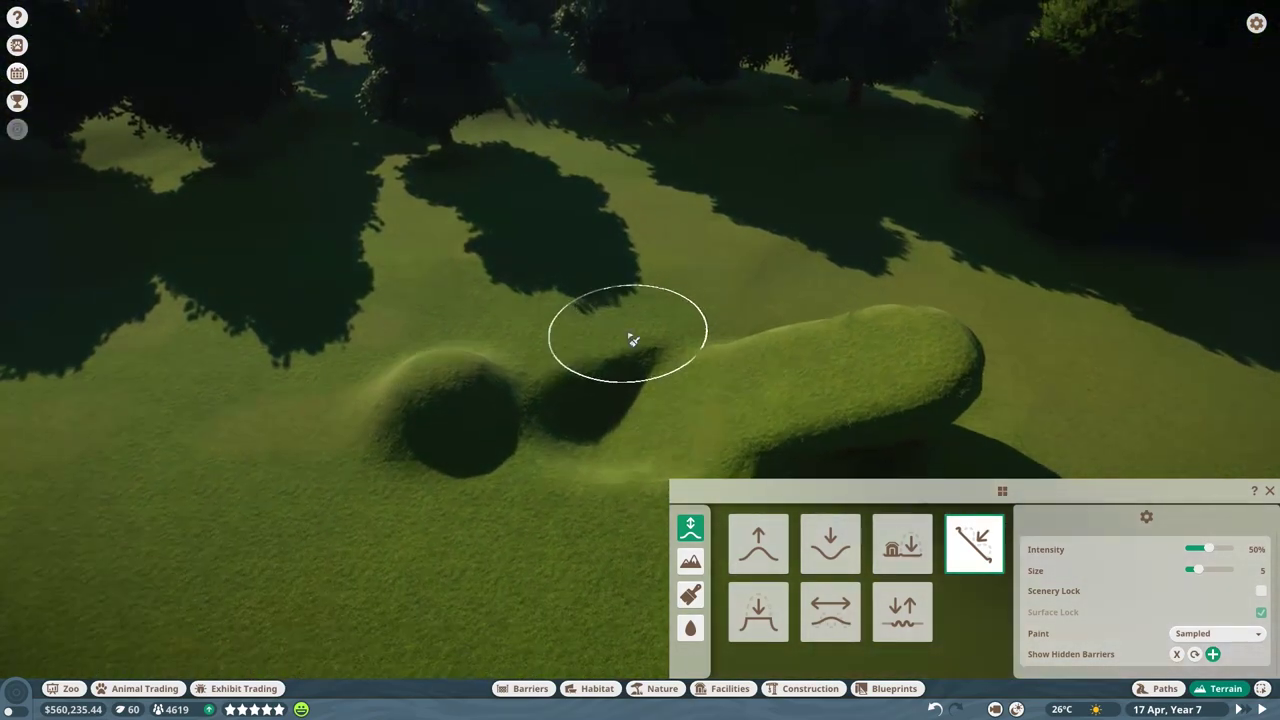
key("s")
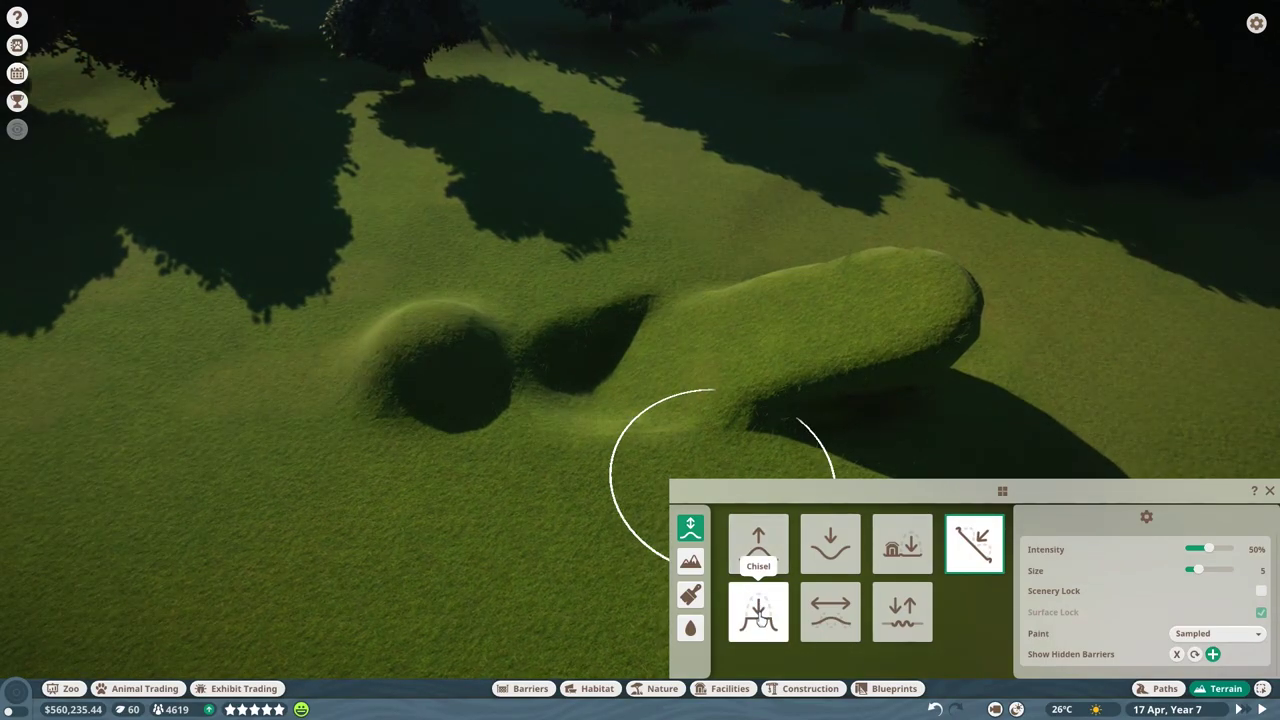
Chisel the side and tip of the raised overhang with brush intensity 30% and size 2.
left_click(758, 610)
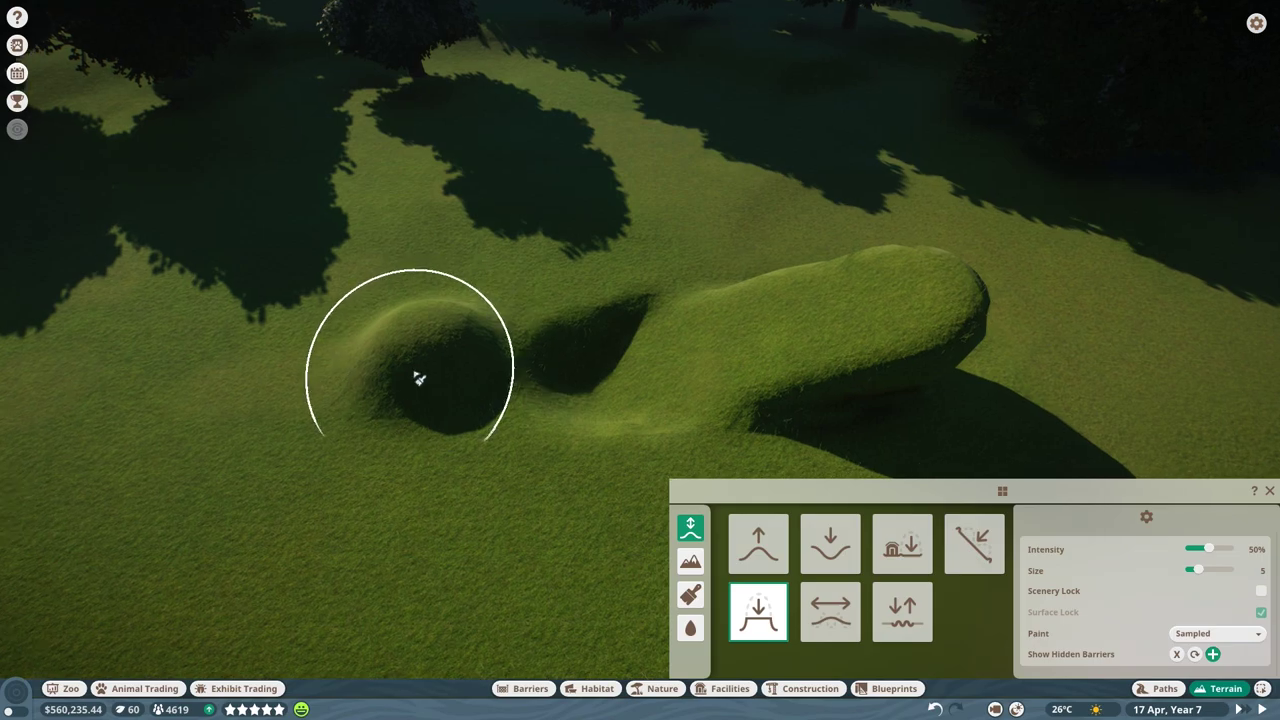
scroll(400, 383, "up", 3)
scroll(400, 383, "down", 1)
scroll(437, 354, "up", 3)
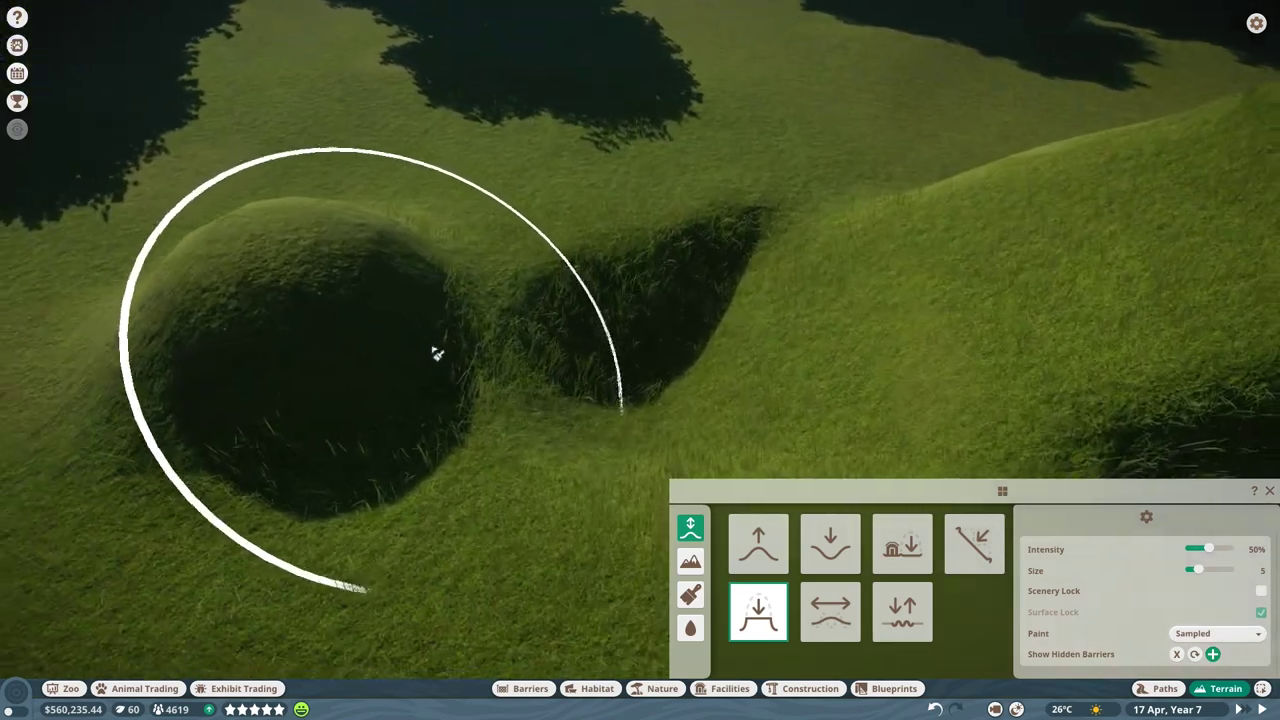
scroll(437, 354, "down", 1)
scroll(434, 354, "down", 3)
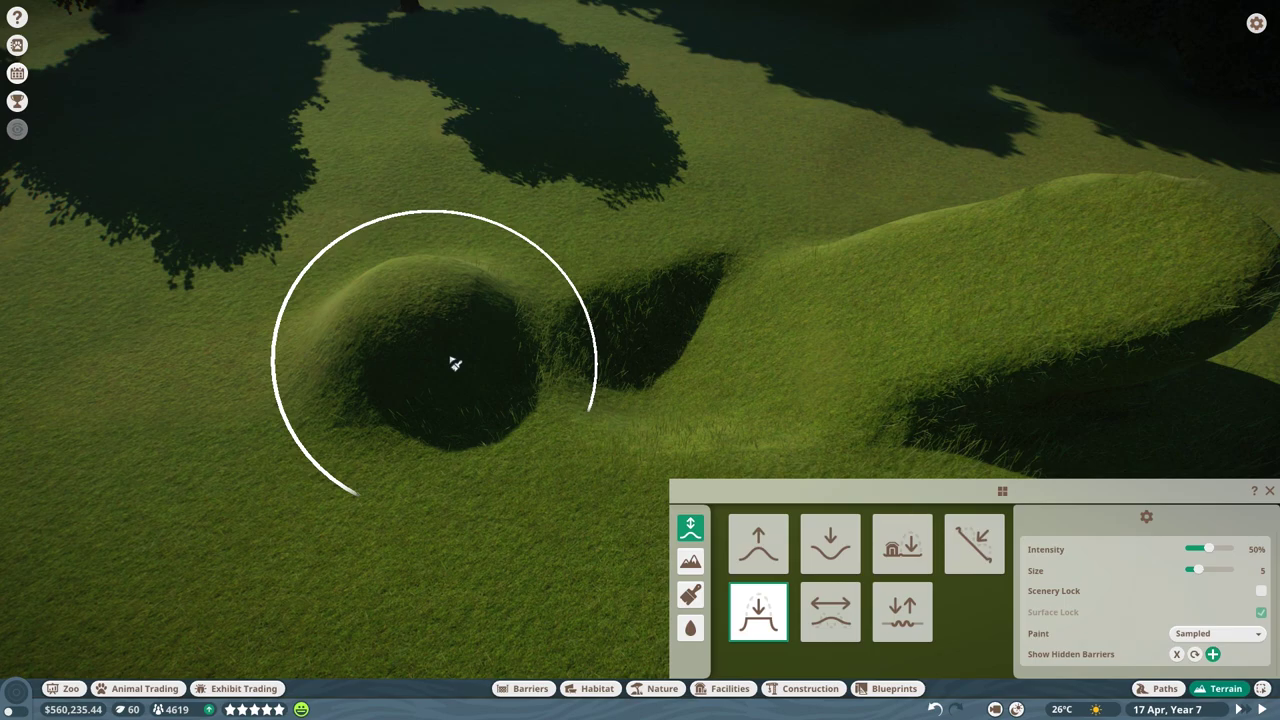
key("d")
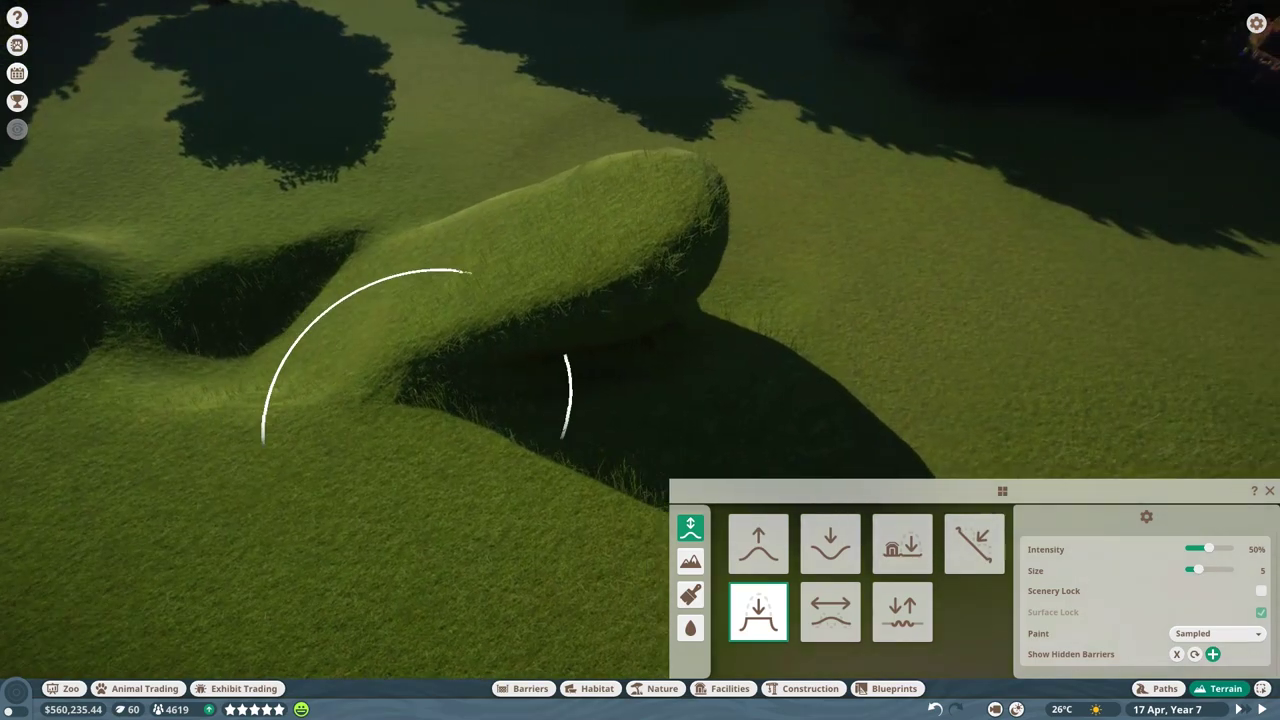
scroll(423, 403, "down", 1)
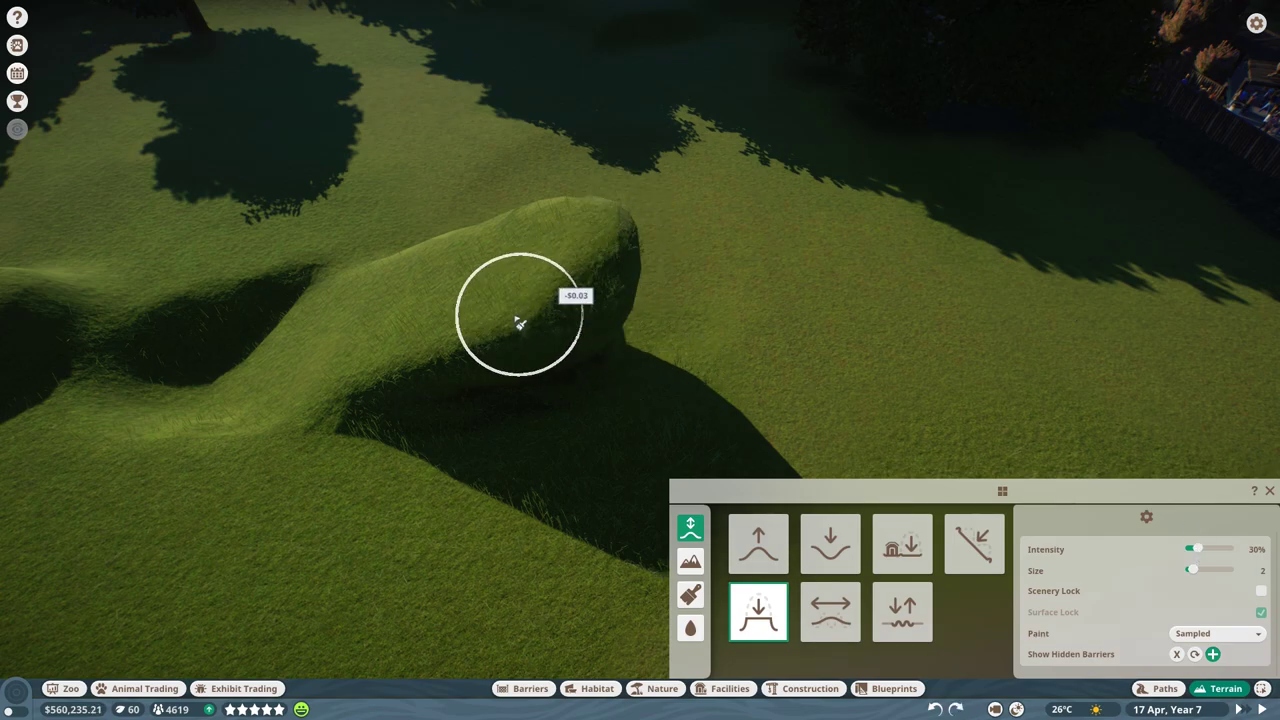
left_click_drag(519, 323, 497, 353)
left_click_drag(625, 241, 652, 292)
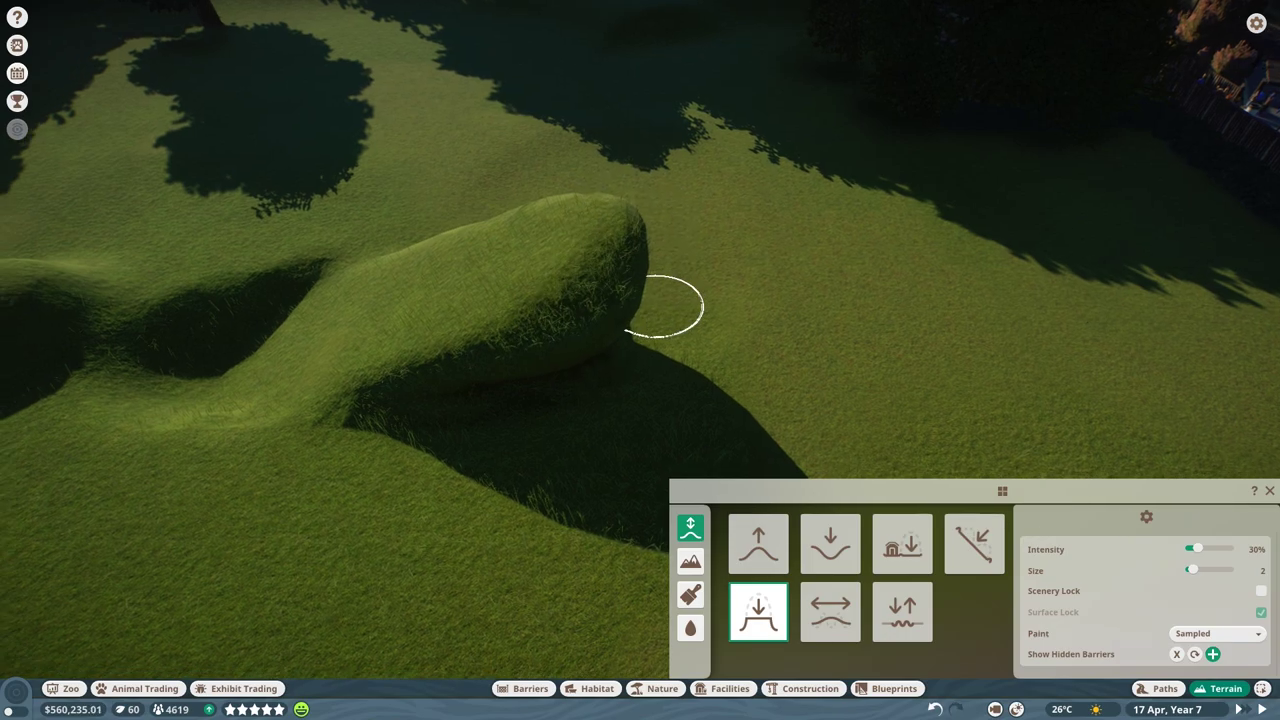
scroll(760, 333, "up", 3)
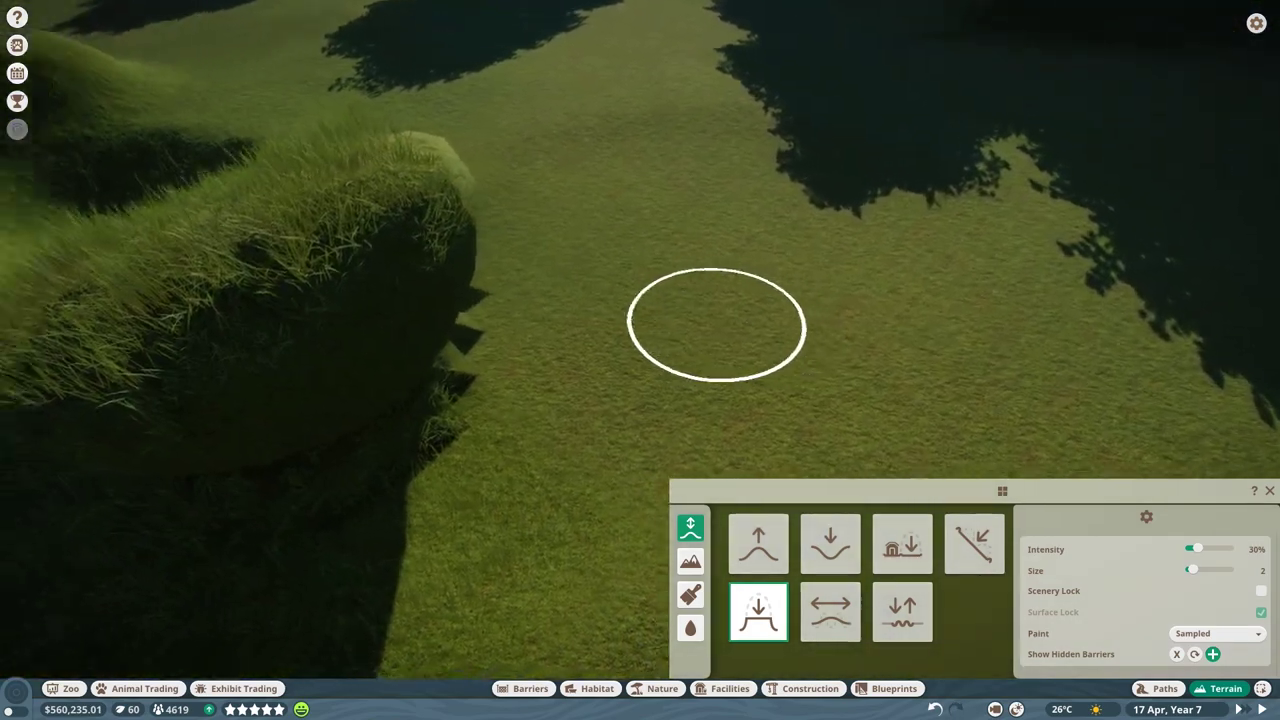
Chisel the shaded outer face and the tip of the raised overhang to carve it back further.
key("a")
left_click_drag(543, 263, 706, 182)
scroll(776, 257, "down", 3)
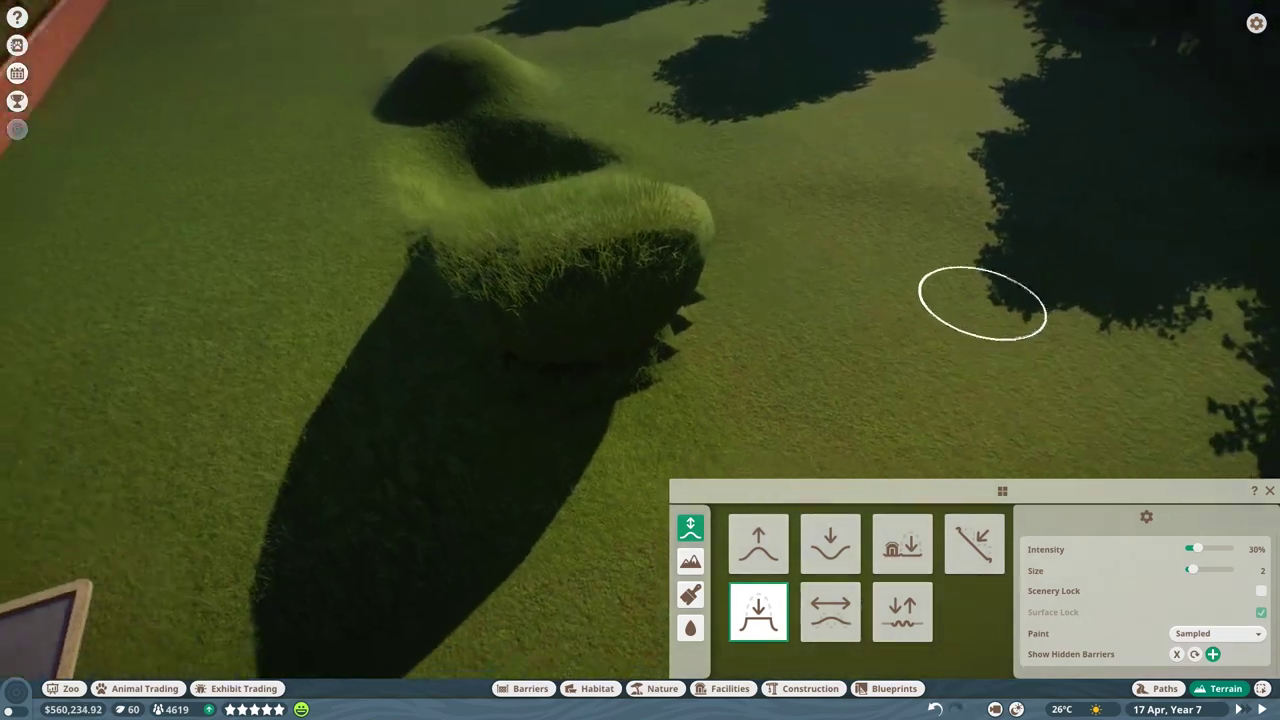
key("a")
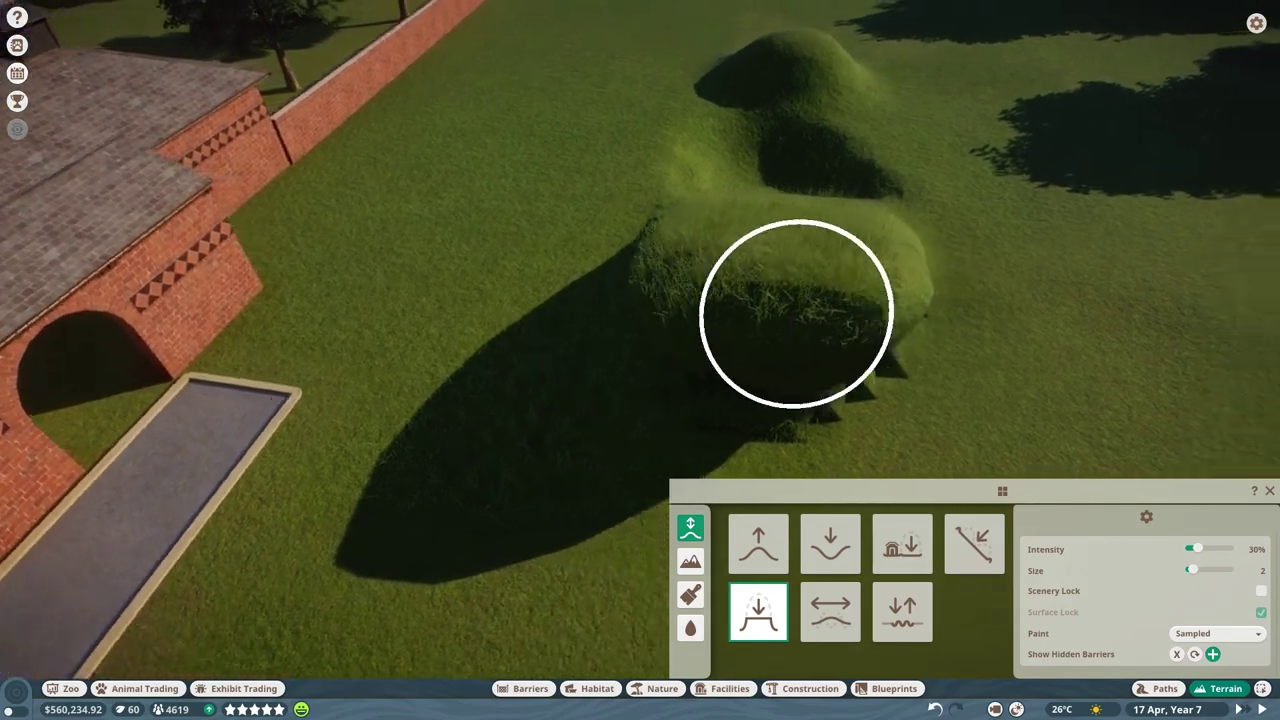
key("d")
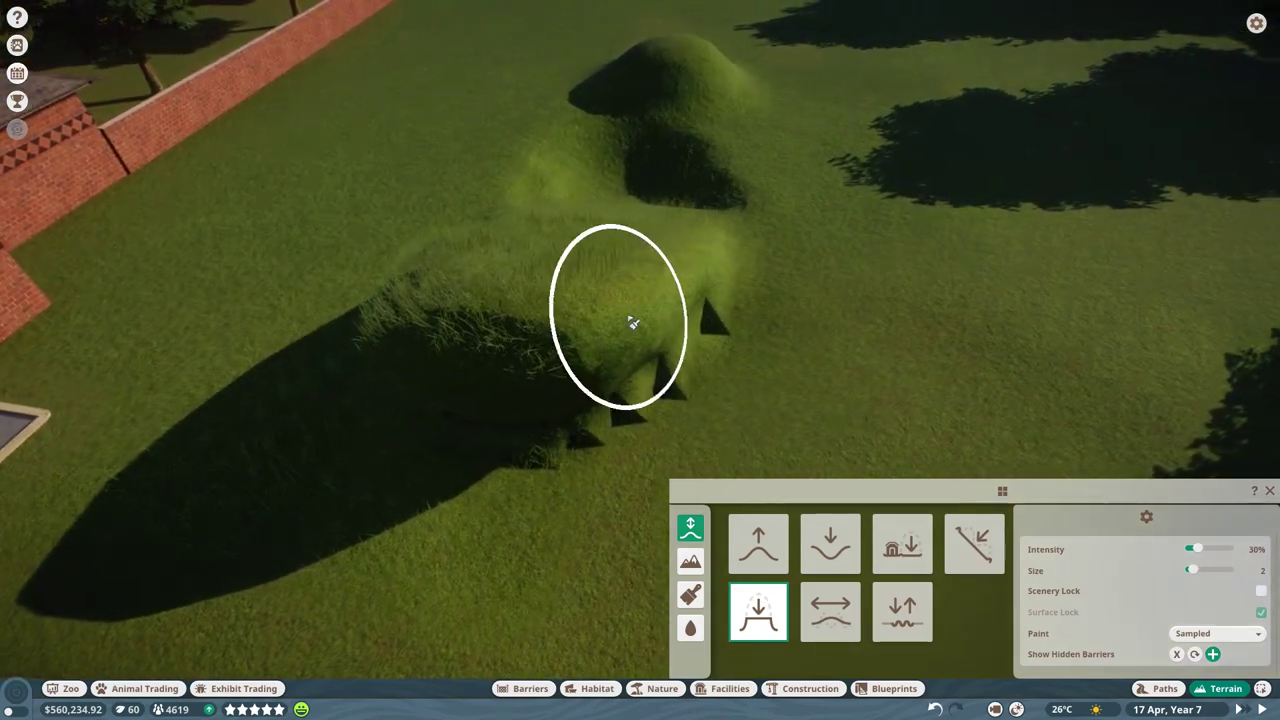
mouse_move(631, 320)
left_mouse_down()
mouse_move(571, 317)
mouse_move(557, 367)
mouse_move(638, 328)
mouse_move(585, 360)
mouse_move(645, 290)
mouse_move(600, 325)
mouse_move(648, 285)
mouse_move(526, 322)
mouse_move(665, 342)
mouse_move(575, 371)
left_mouse_up()
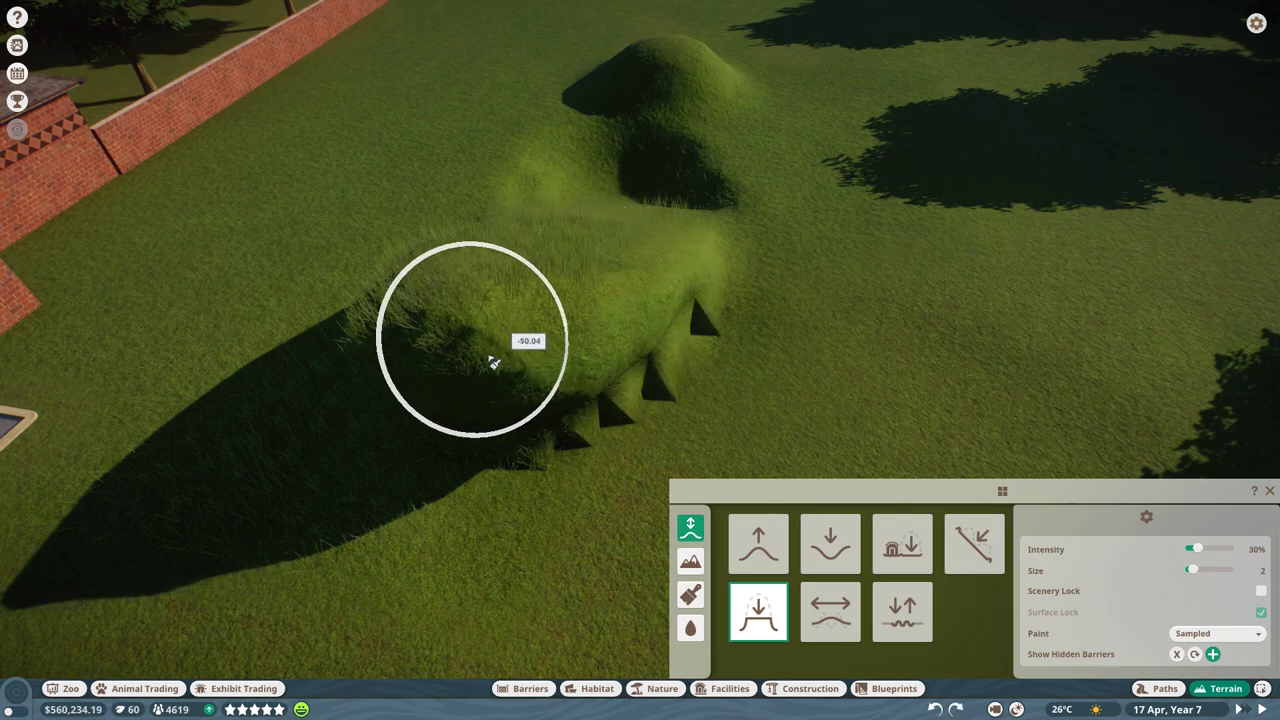
left_click_drag(479, 314, 507, 327)
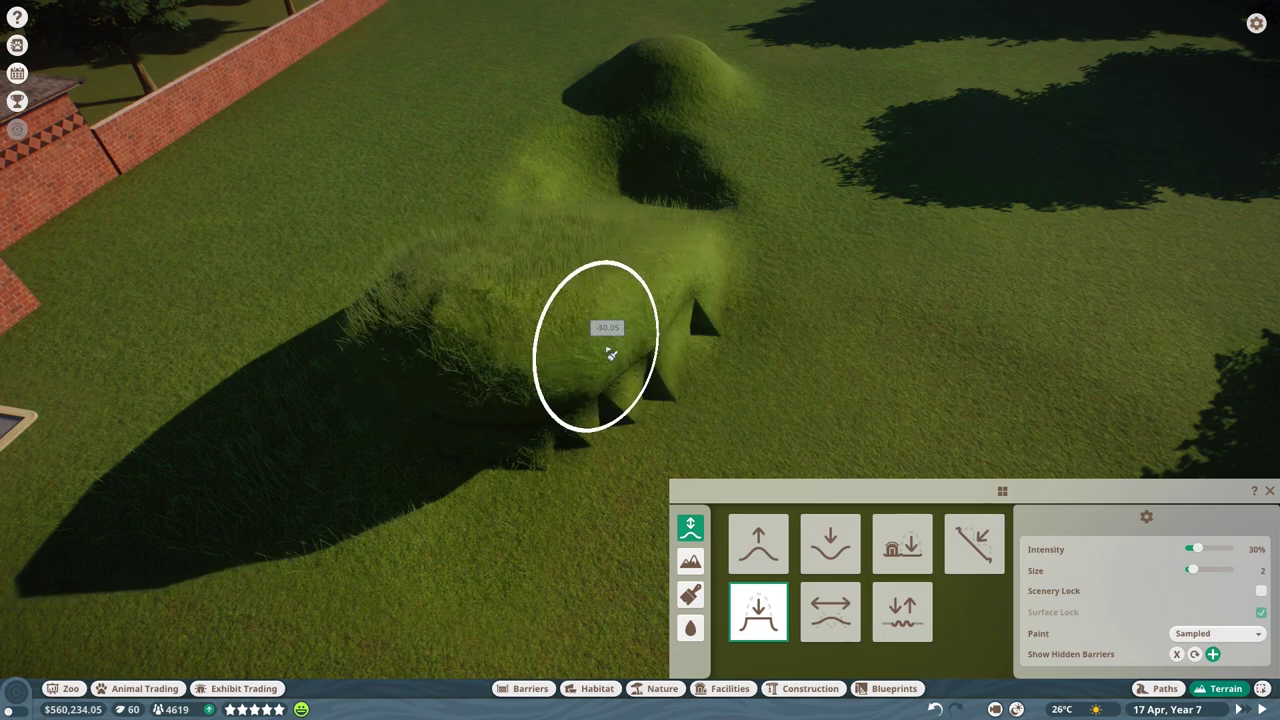
left_click_drag(604, 264, 580, 285)
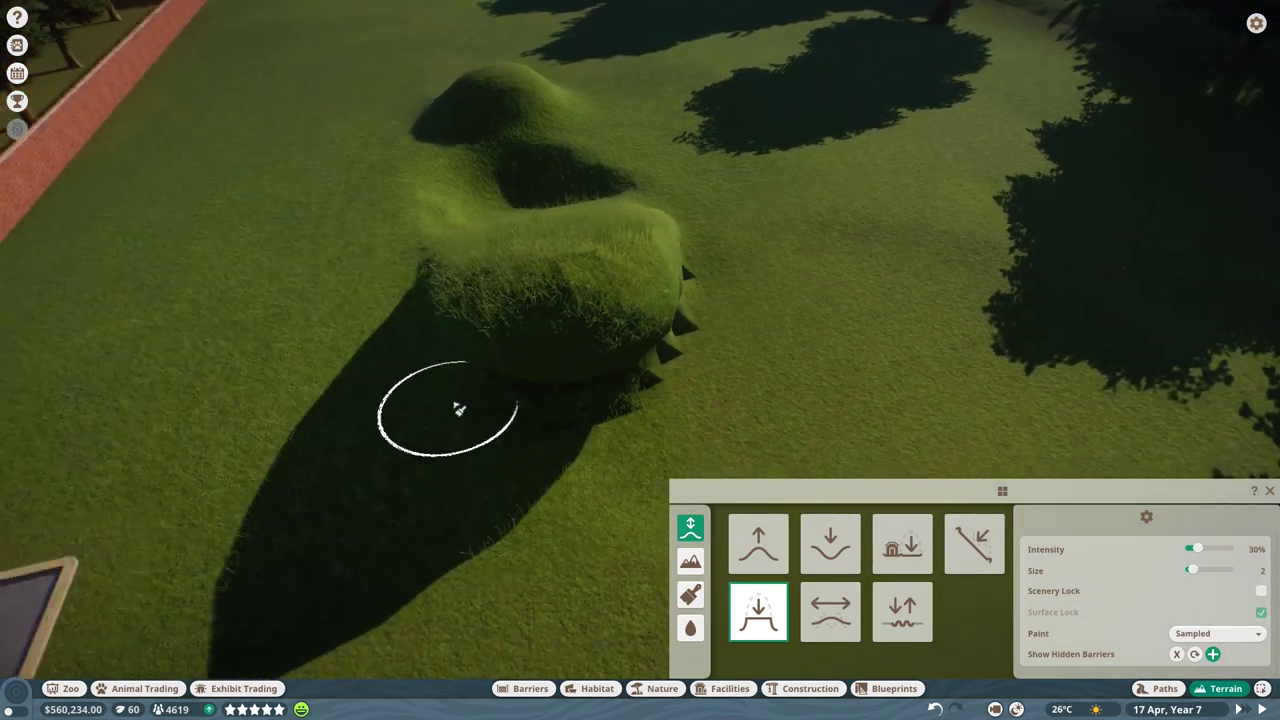
Chisel away the jagged spikes along the overhang's base, undoing the last stroke.
scroll(457, 409, "up", 3)
mouse_move(409, 383)
left_mouse_down()
mouse_move(606, 377)
mouse_move(640, 380)
mouse_move(649, 403)
mouse_move(789, 349)
mouse_move(764, 362)
mouse_move(760, 335)
mouse_move(908, 289)
left_mouse_up()
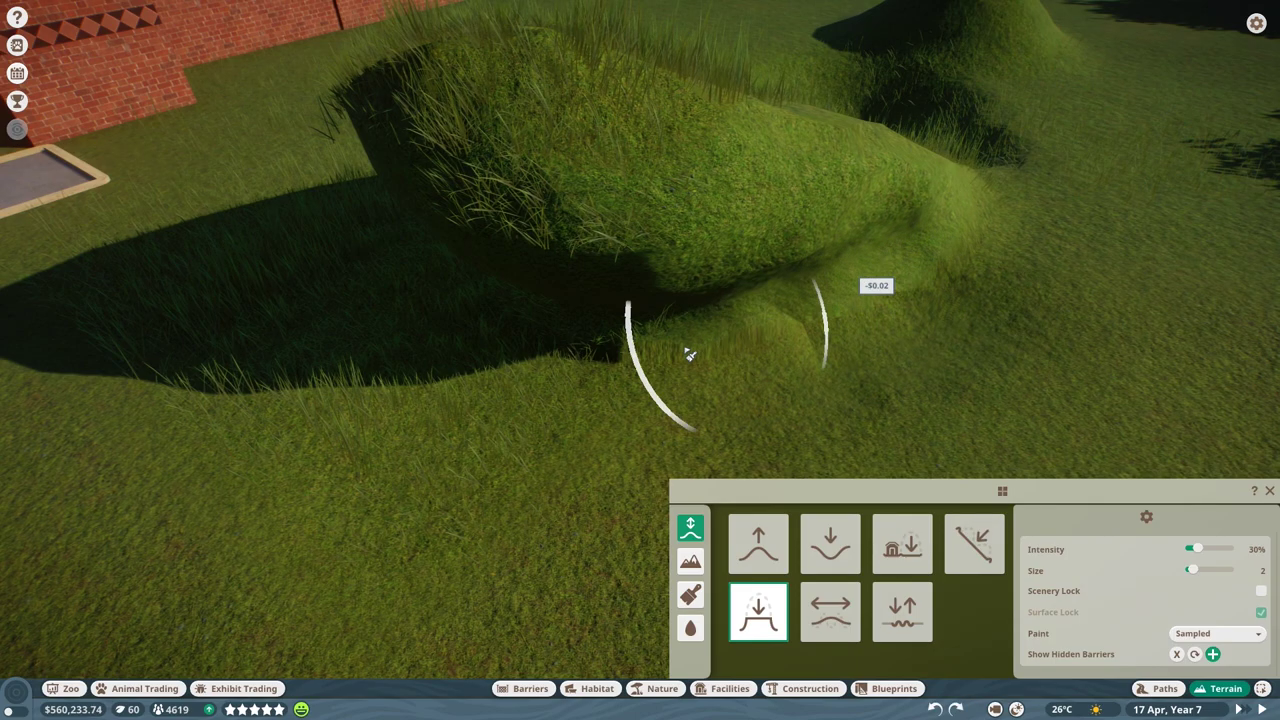
mouse_move(690, 355)
left_mouse_down()
mouse_move(823, 261)
mouse_move(714, 295)
left_mouse_up()
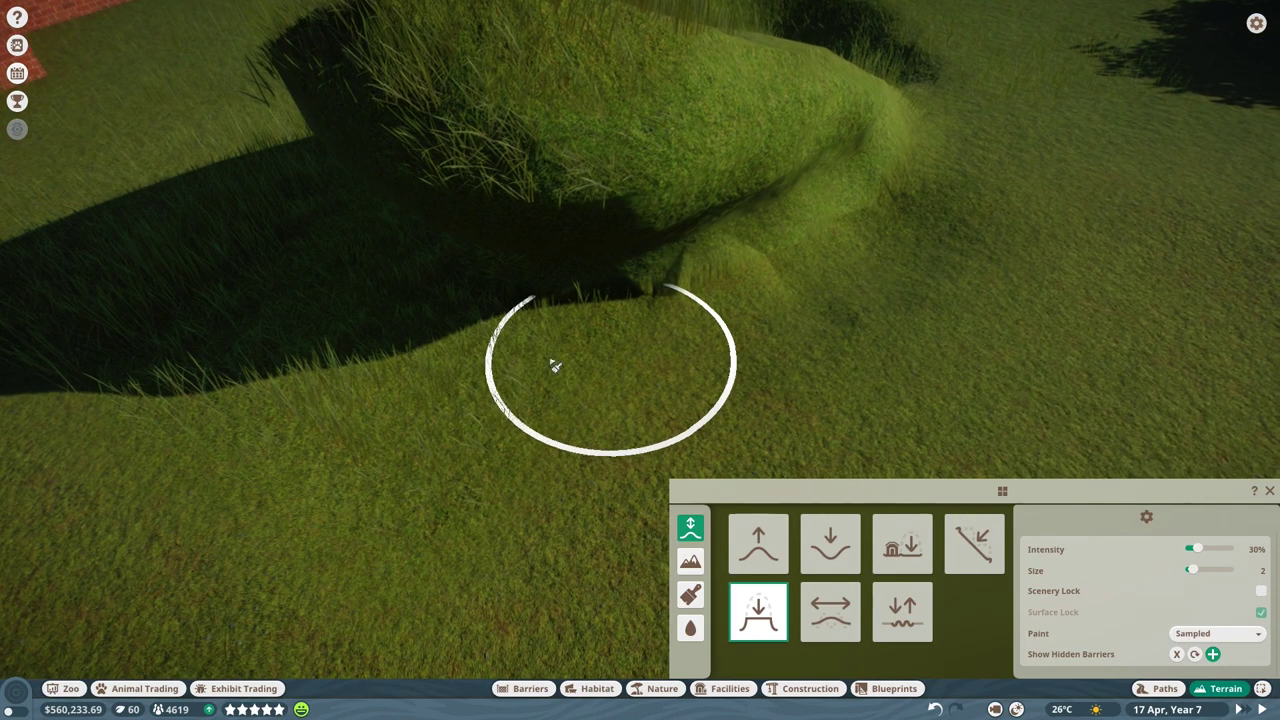
key("ctrl+z")
scroll(560, 362, "down", 3)
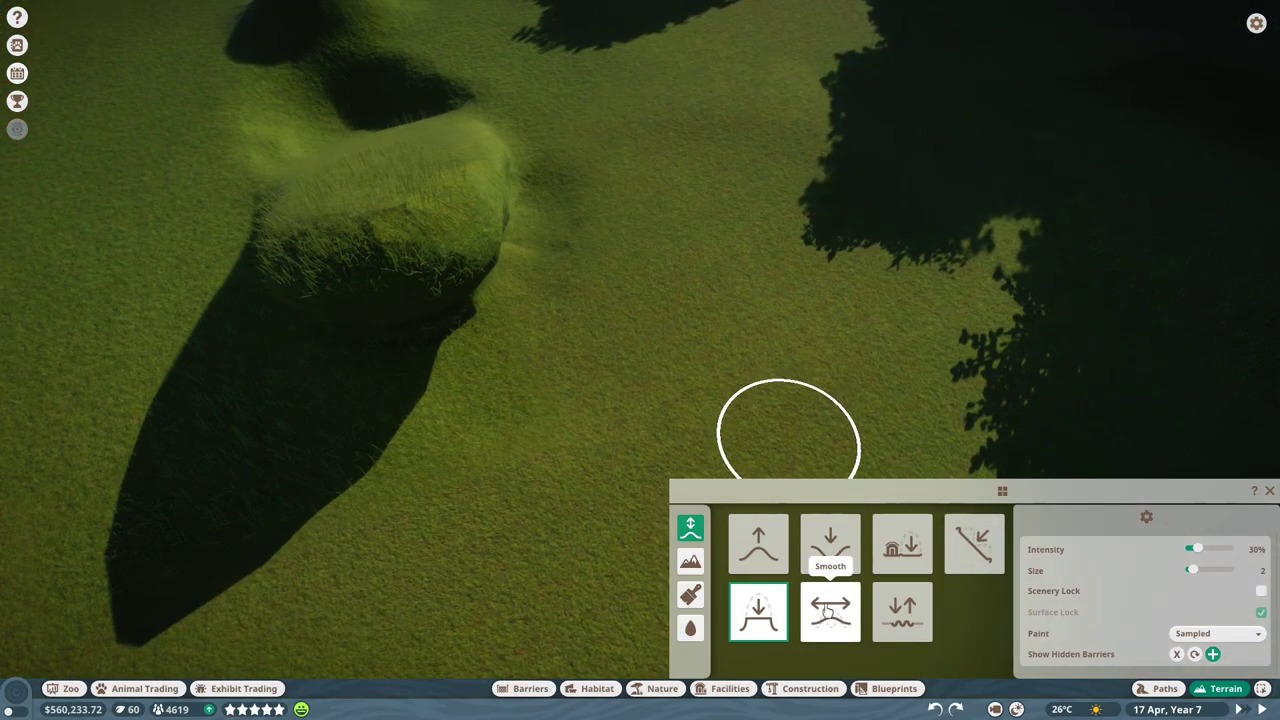
Smooth the creased side and base of the overhang into the surrounding grass with intensity 50% and size 2.
left_click(843, 605)
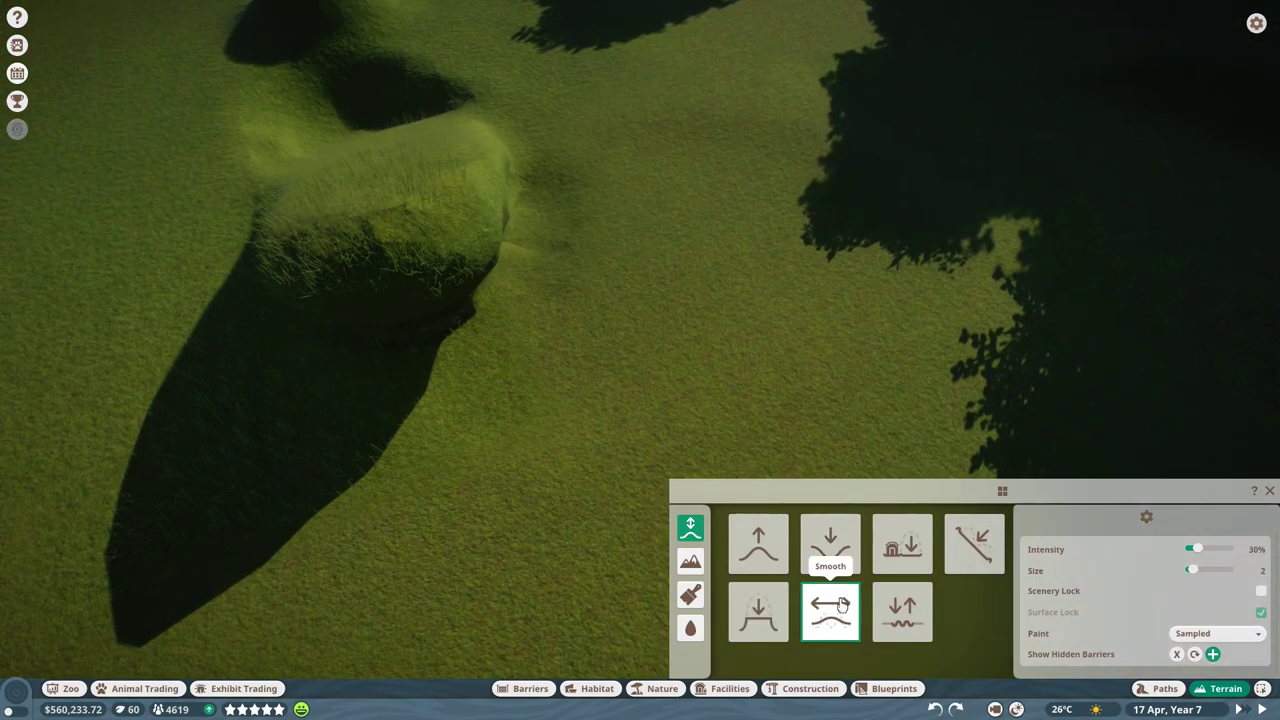
scroll(500, 391, "down", 3)
scroll(497, 406, "up", 5)
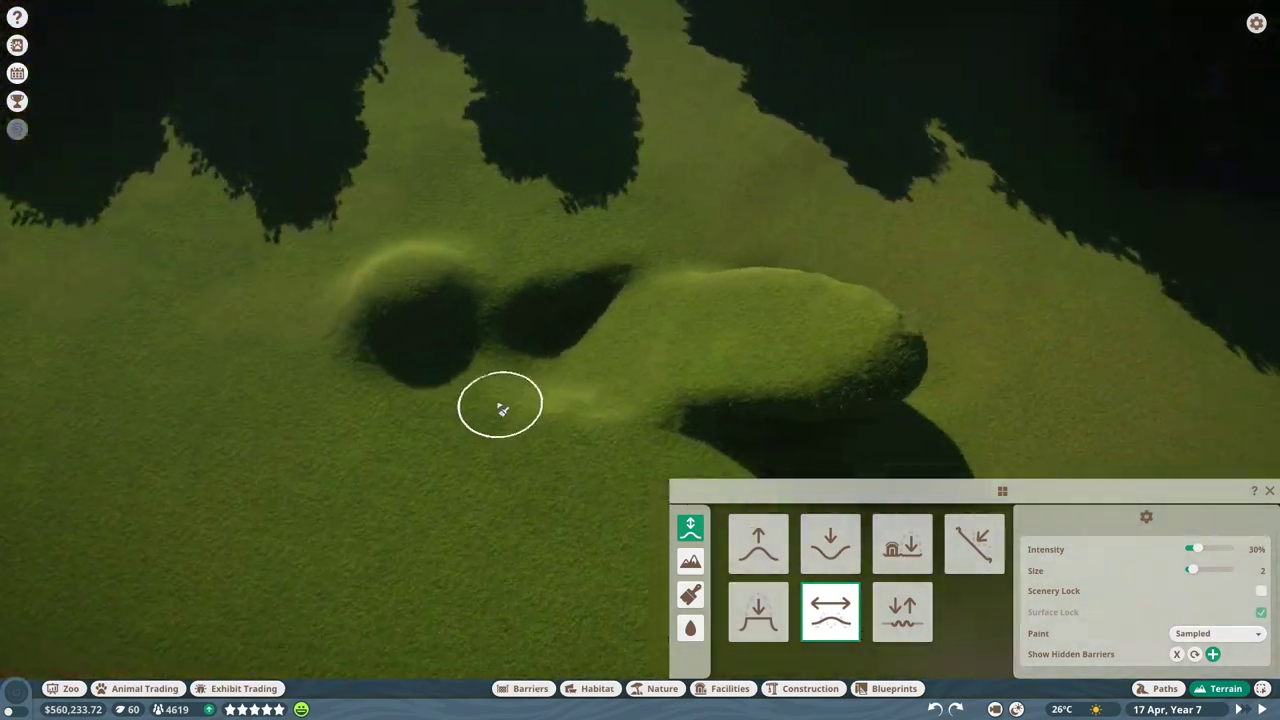
key("d")
key("q")
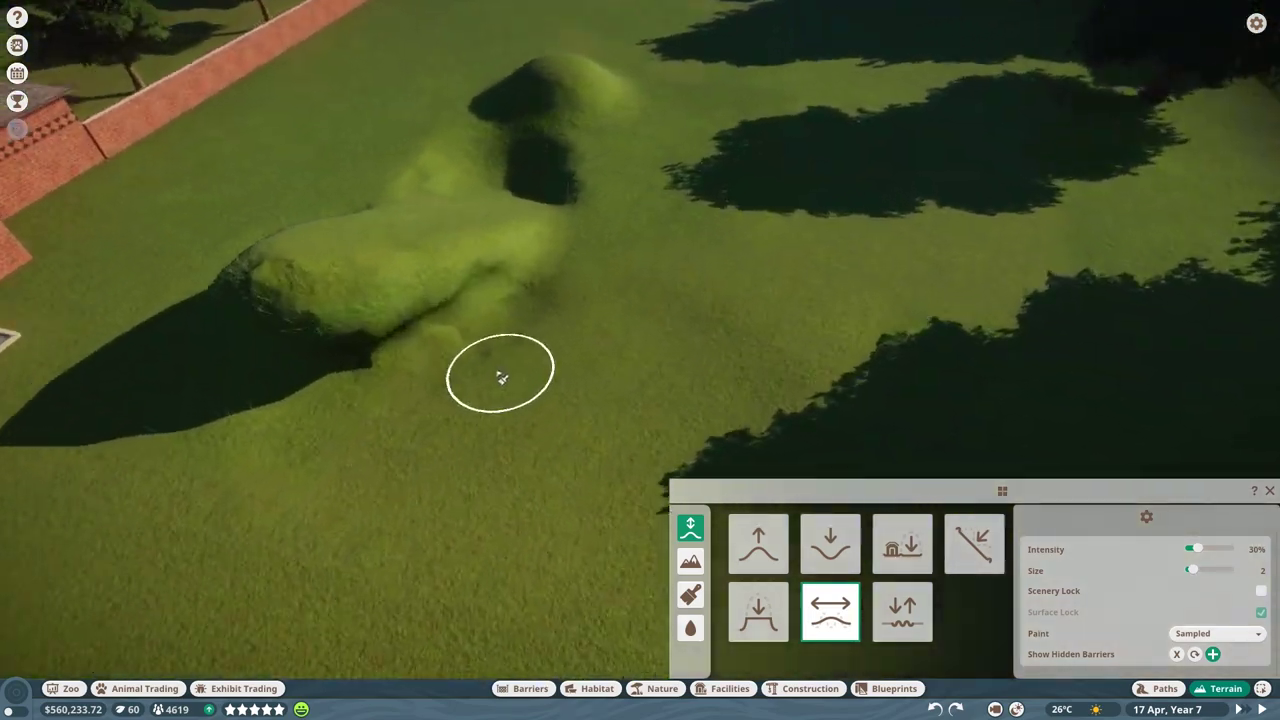
key("a")
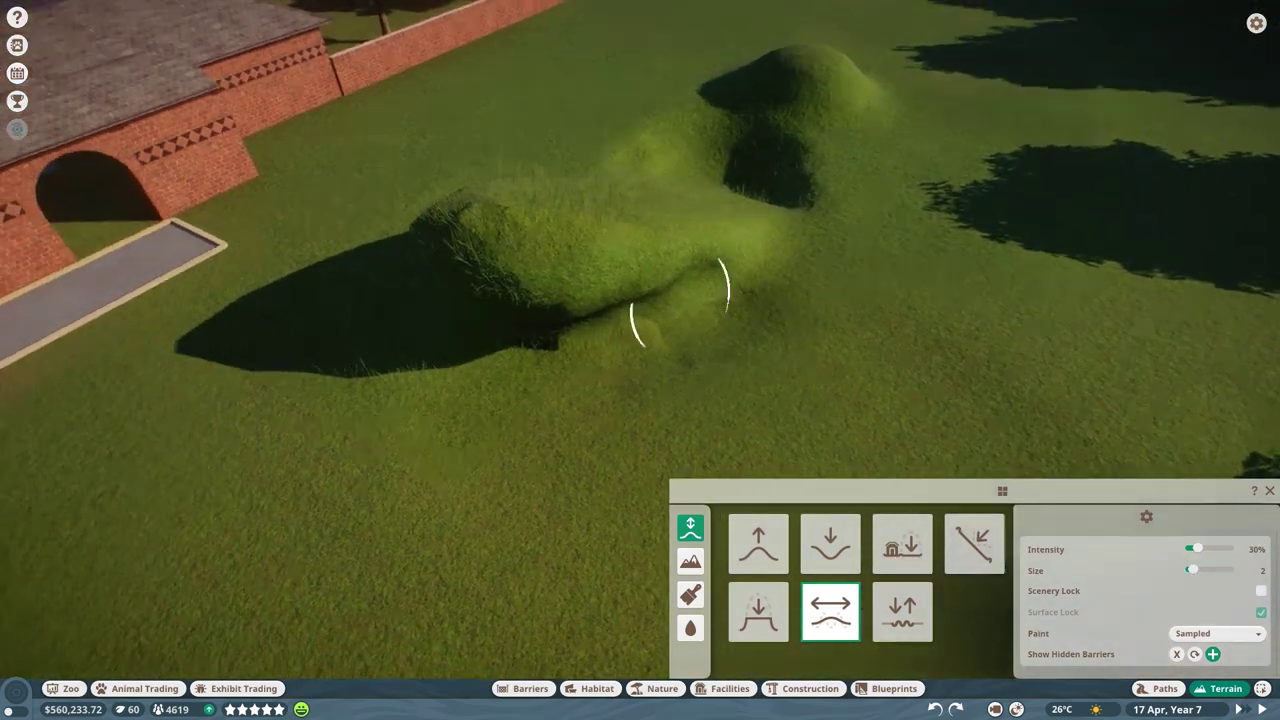
scroll(690, 240, "up", 3)
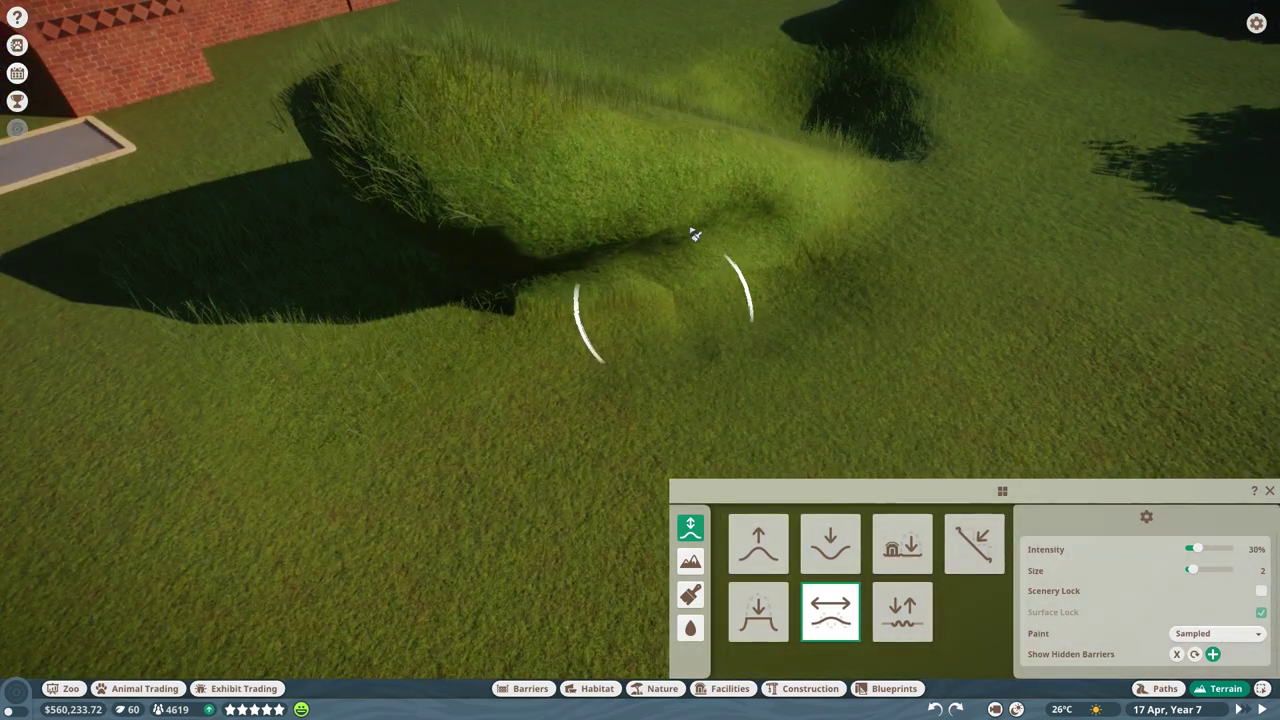
scroll(695, 234, "up", 2)
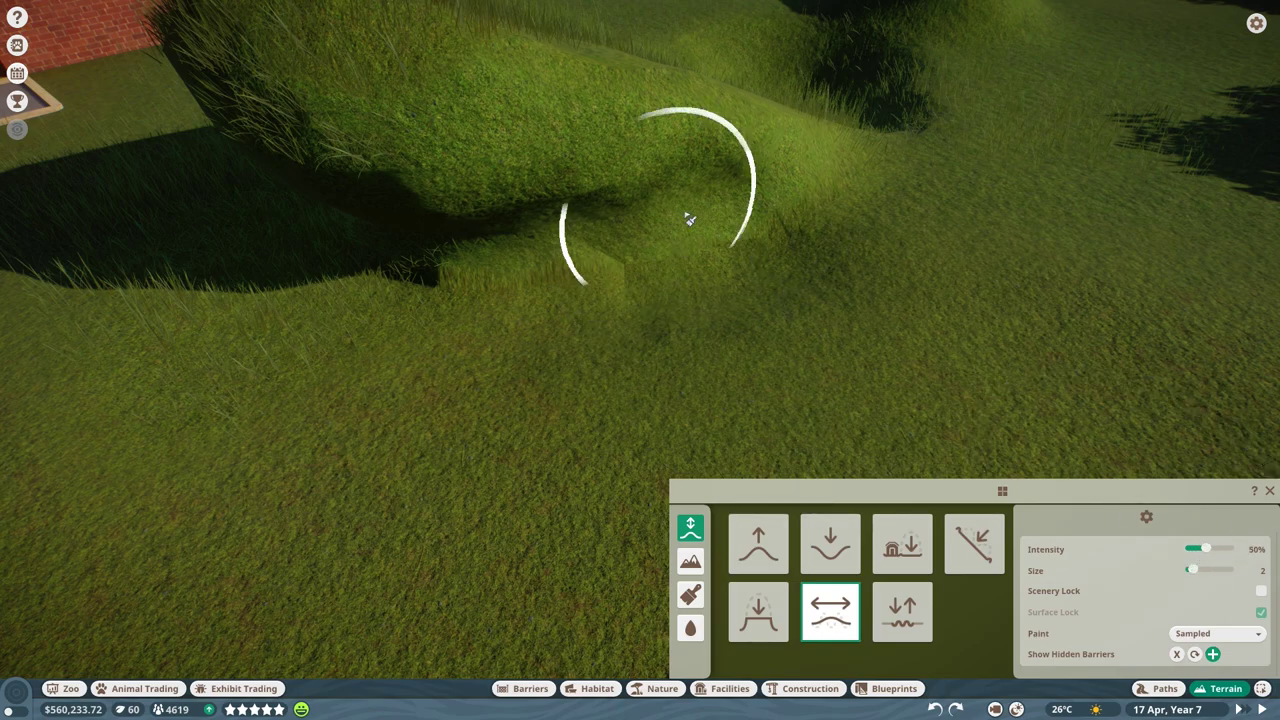
scroll(655, 287, "down", 2)
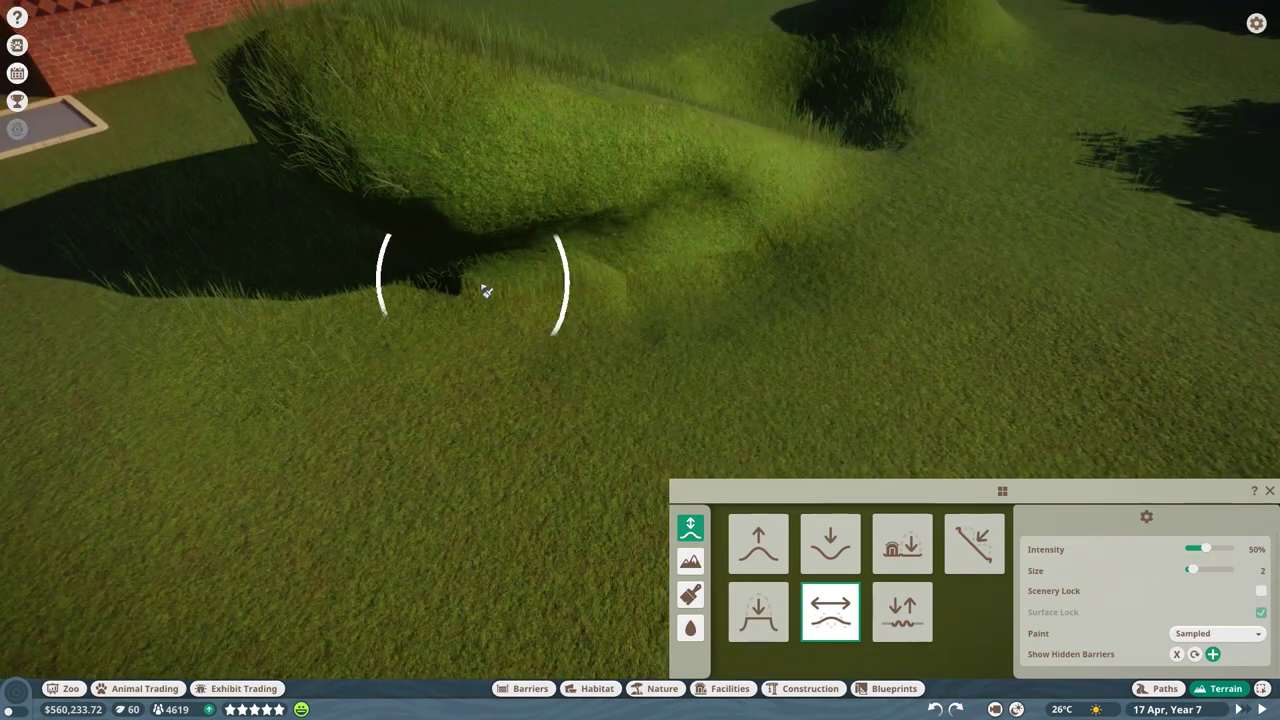
left_click_drag(485, 290, 615, 275)
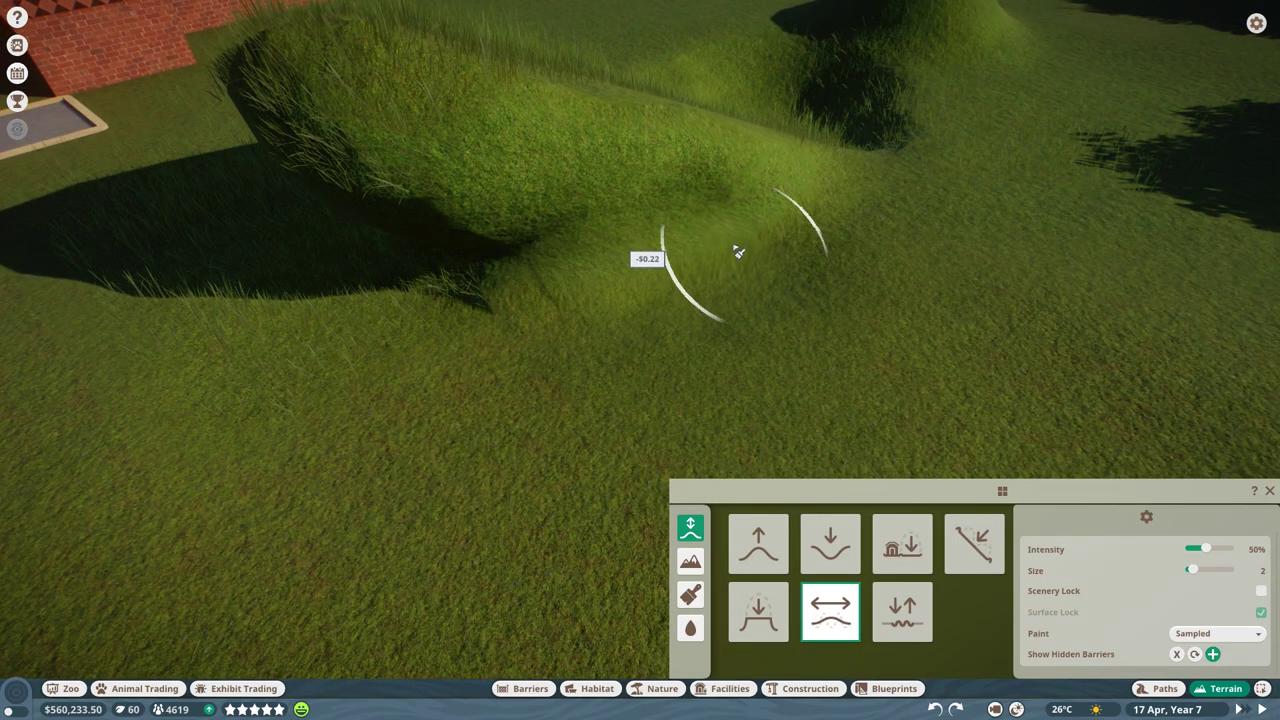
mouse_move(515, 285)
left_mouse_down()
mouse_move(443, 314)
mouse_move(491, 329)
mouse_move(434, 286)
mouse_move(614, 318)
left_mouse_up()
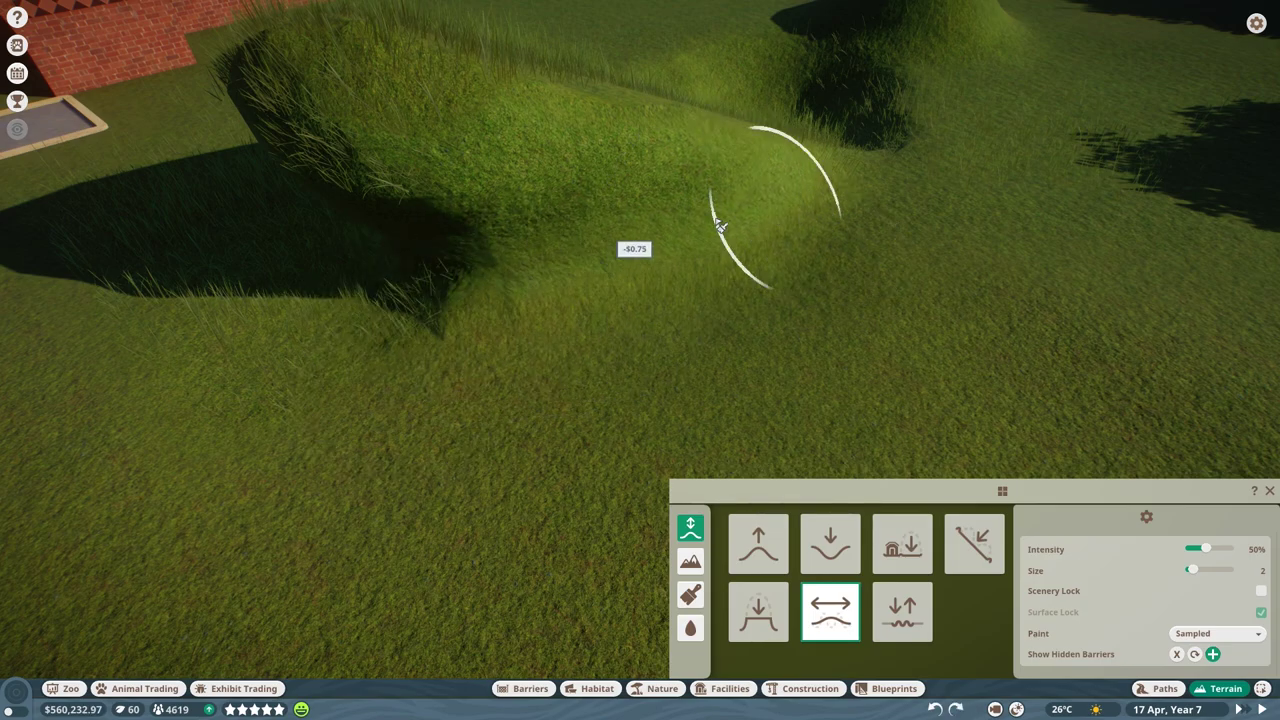
mouse_move(820, 215)
left_mouse_down()
mouse_move(626, 220)
mouse_move(631, 285)
left_mouse_up()
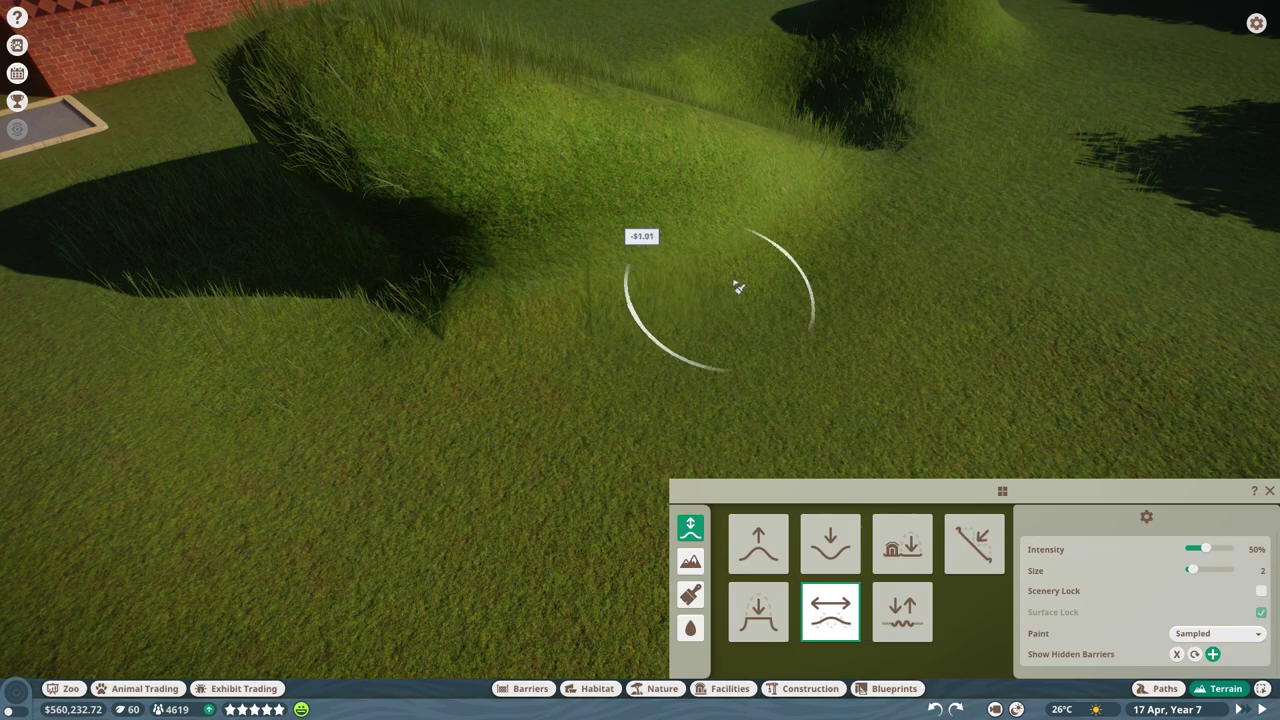
left_click_drag(737, 288, 631, 250)
left_click_drag(737, 362, 851, 277)
Smooth the shaded ground beneath the overhang and around the foot of its tip.
key("a")
scroll(835, 278, "down", 2)
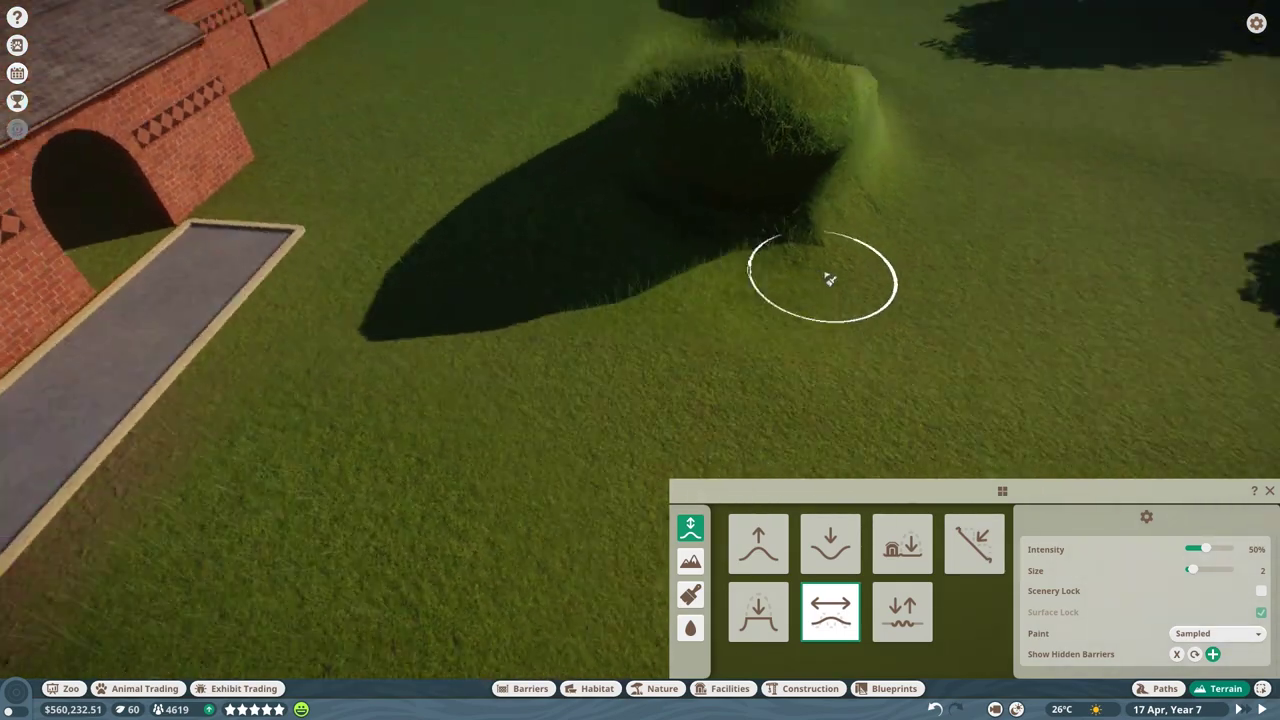
left_click_drag(726, 271, 677, 230)
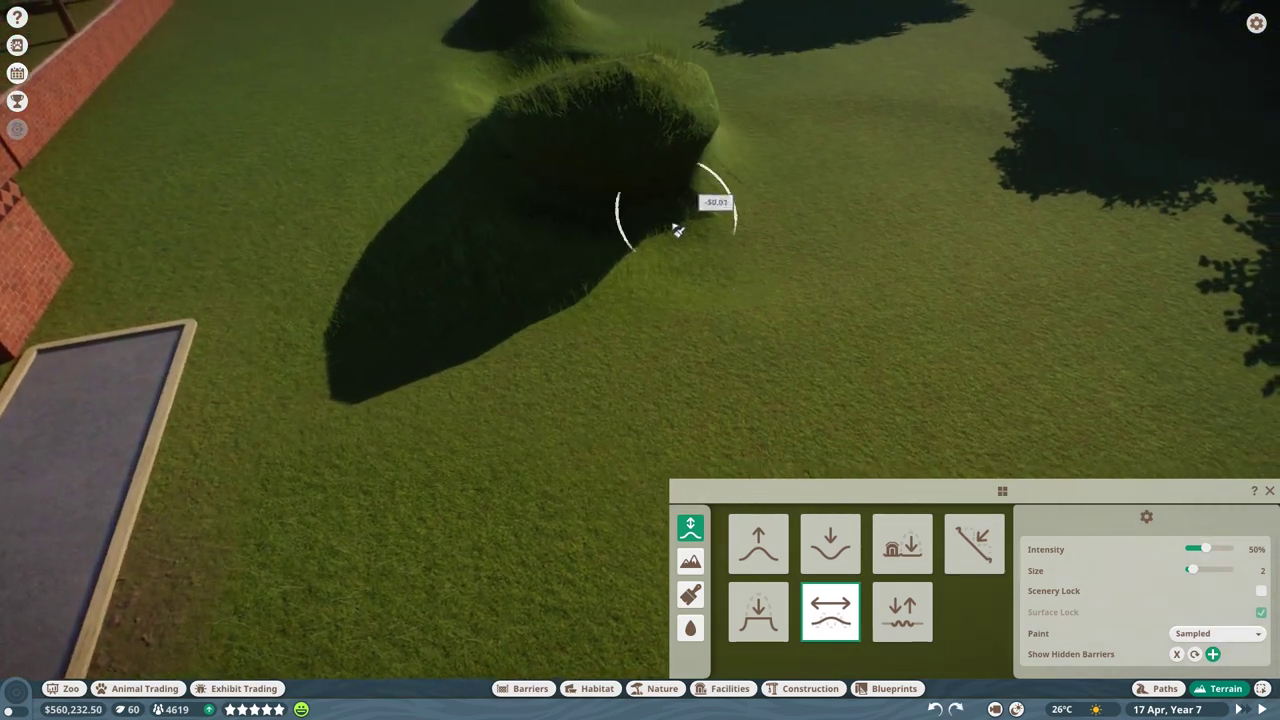
left_click_drag(535, 181, 543, 200)
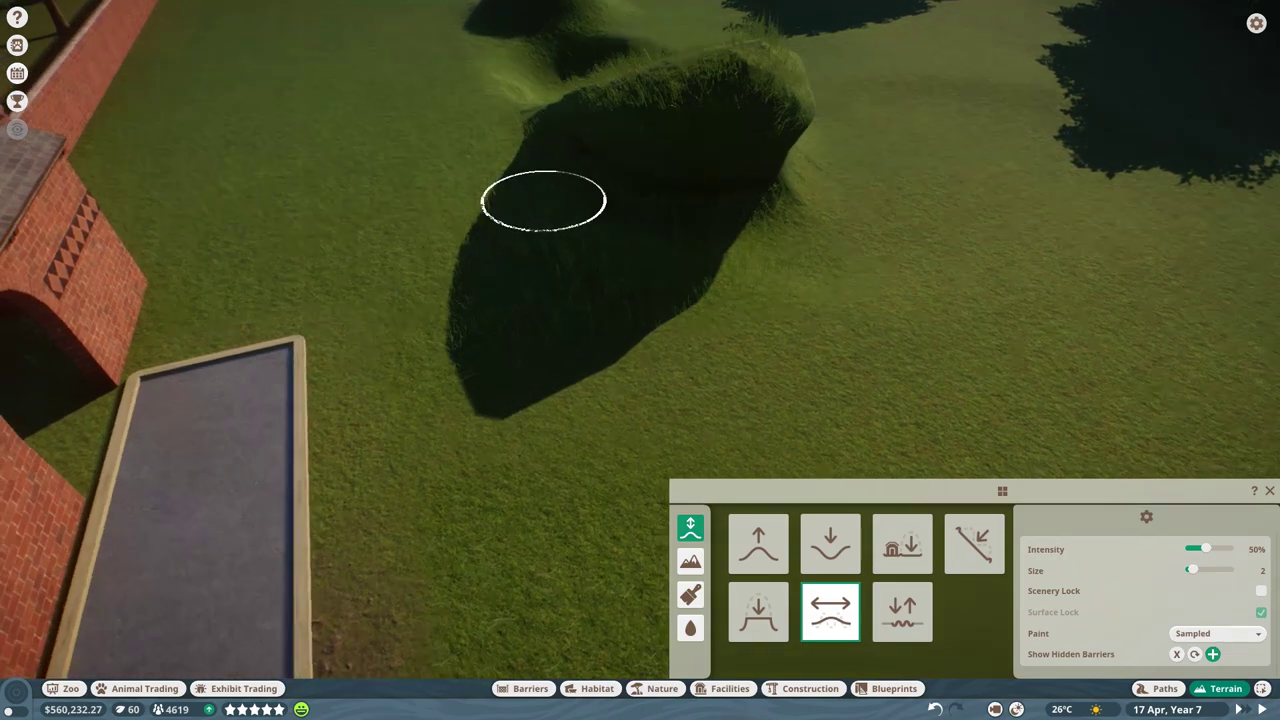
key("w")
left_click_drag(609, 289, 661, 302)
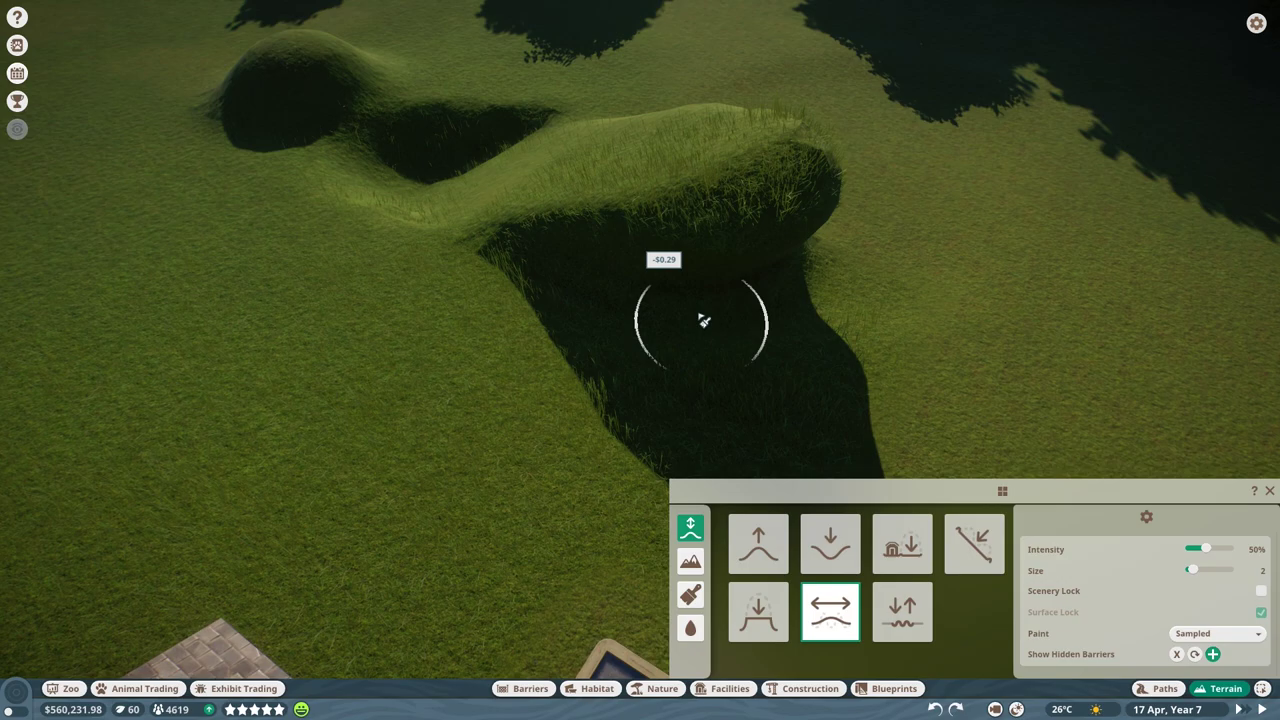
left_click_drag(538, 255, 783, 203)
key("a")
key("s")
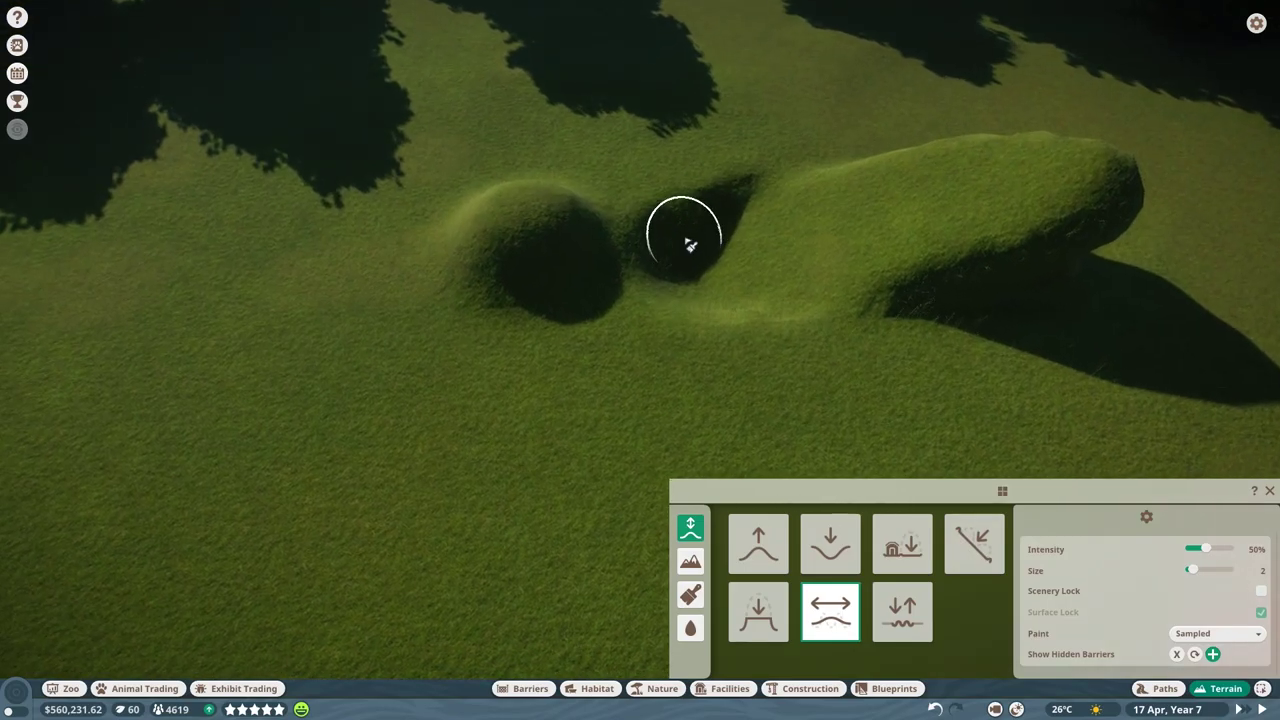
Roughen the grass behind the pit and overhang into uneven bumps and hollows with intensity 60% and size 4.
middle_click(682, 243)
left_click(912, 620)
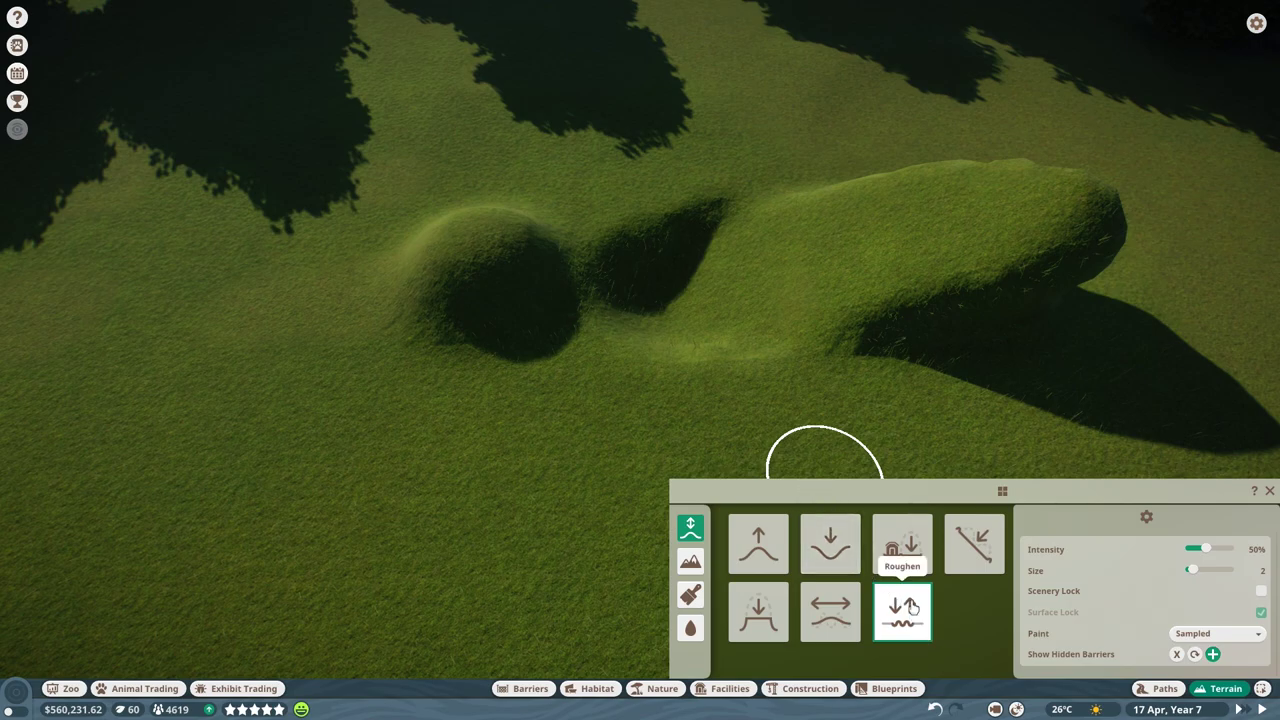
scroll(724, 424, "down", 1)
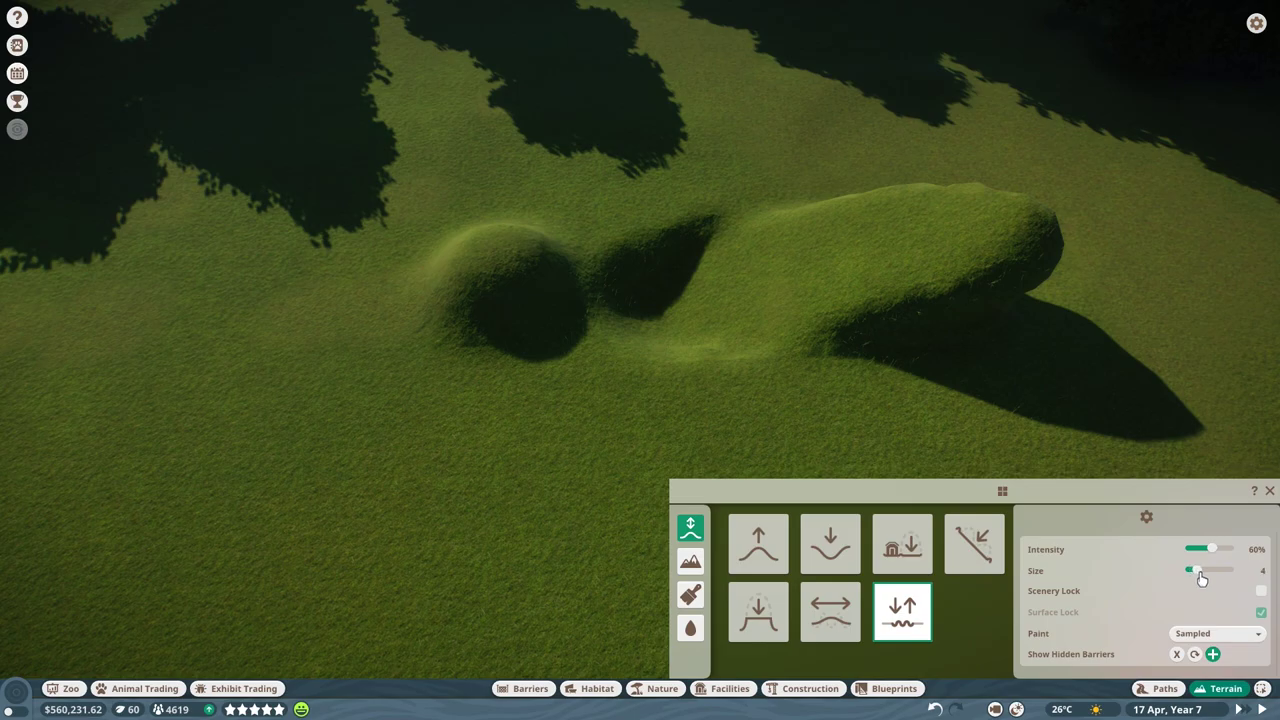
scroll(691, 373, "down", 3)
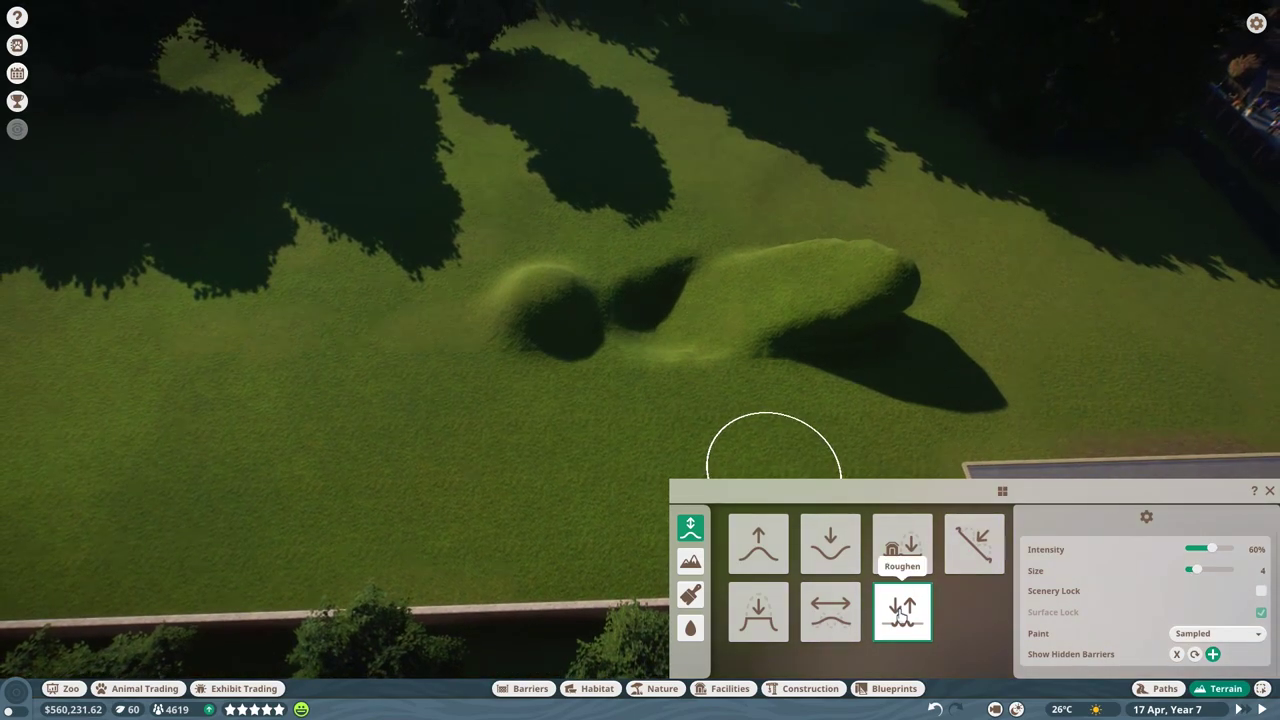
key("w")
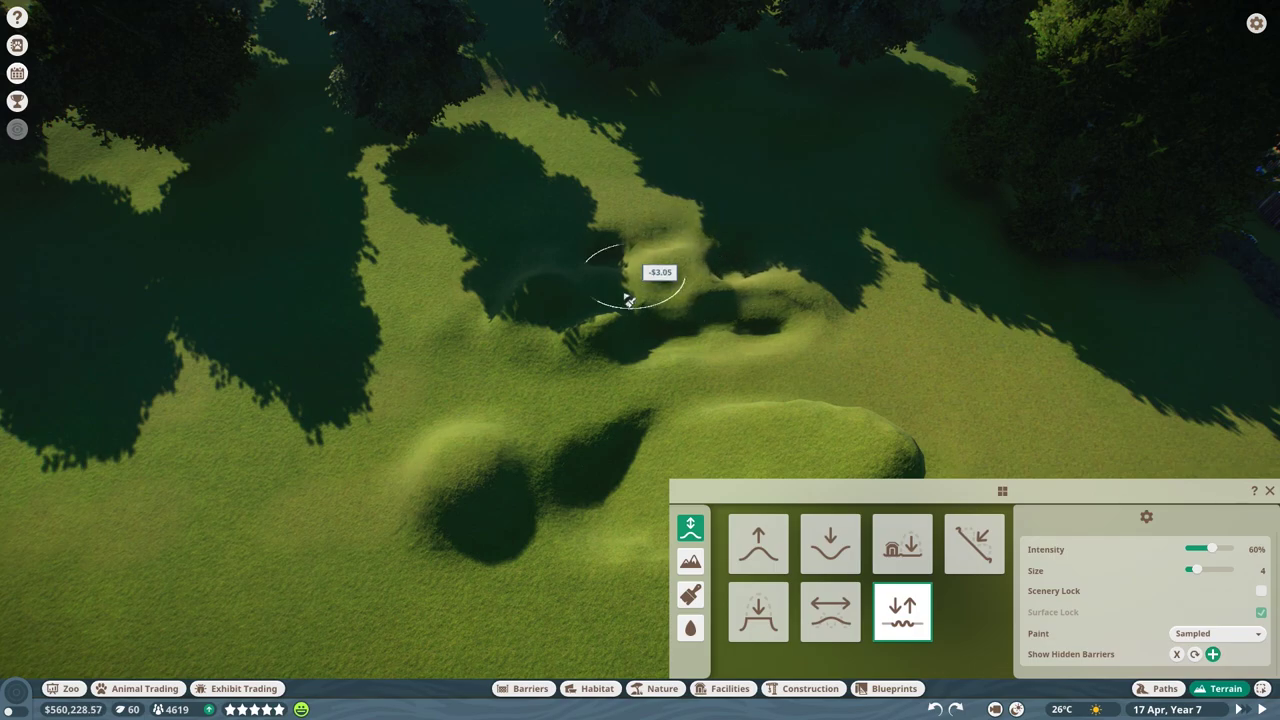
Roughen more of the shaded grass beyond the mound, beside the bumpy patch.
key("q")
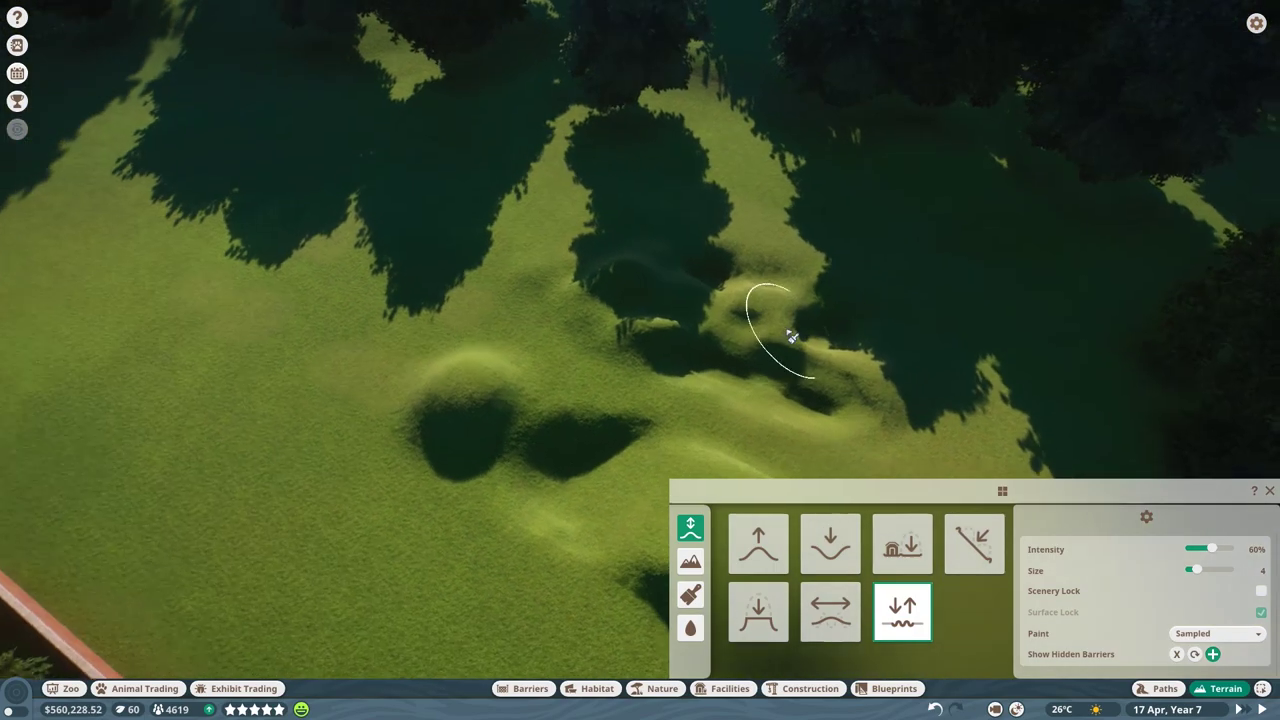
scroll(780, 328, "up", 2)
key("q")
key("d")
scroll(620, 288, "down", 2)
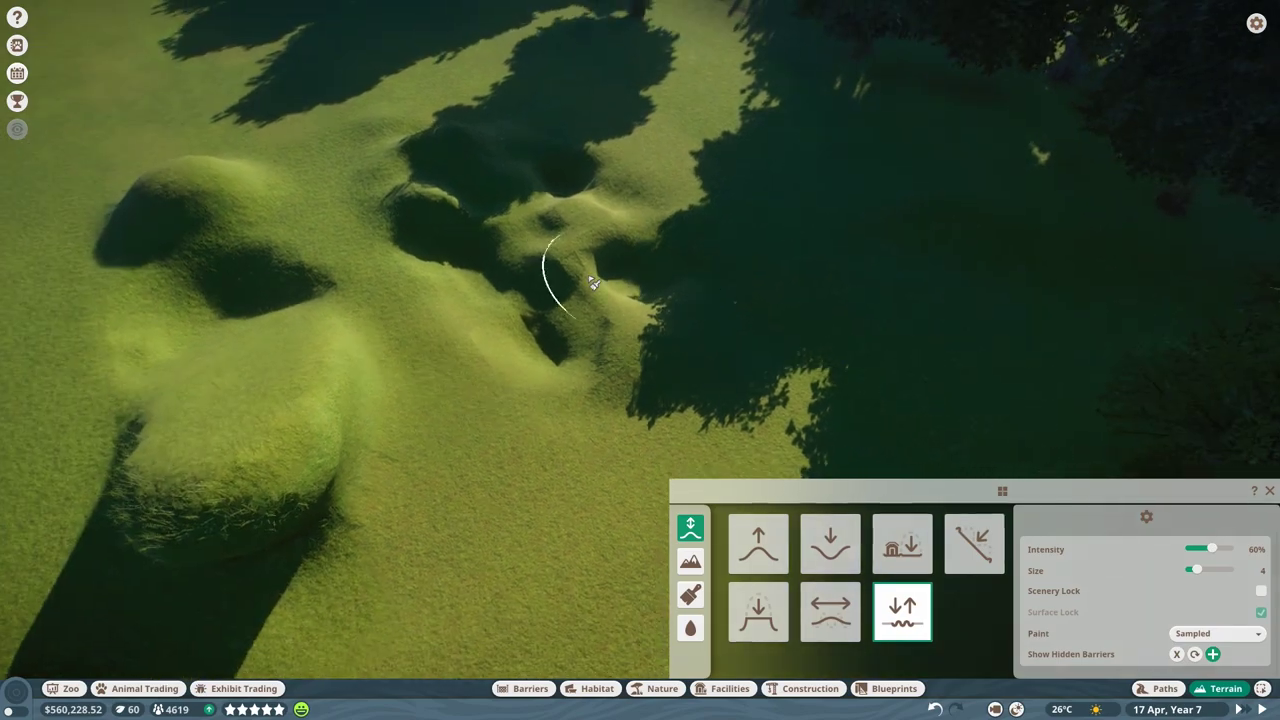
key("e")
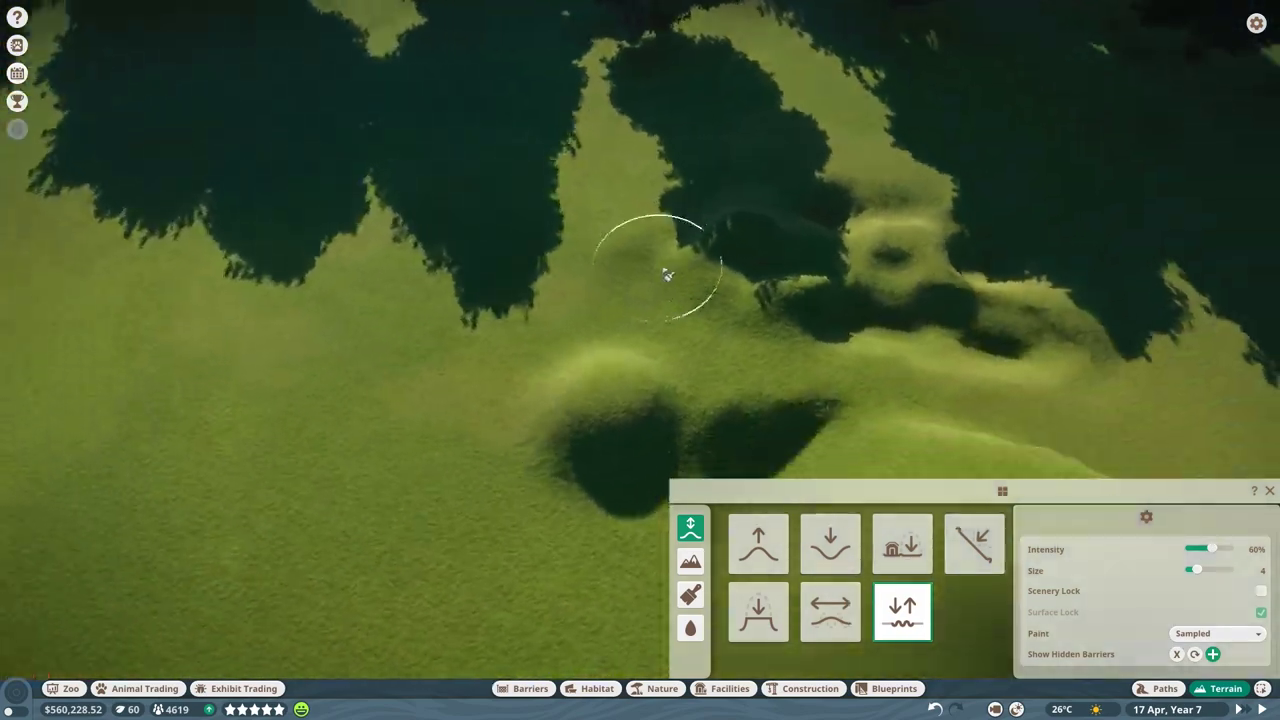
key("e")
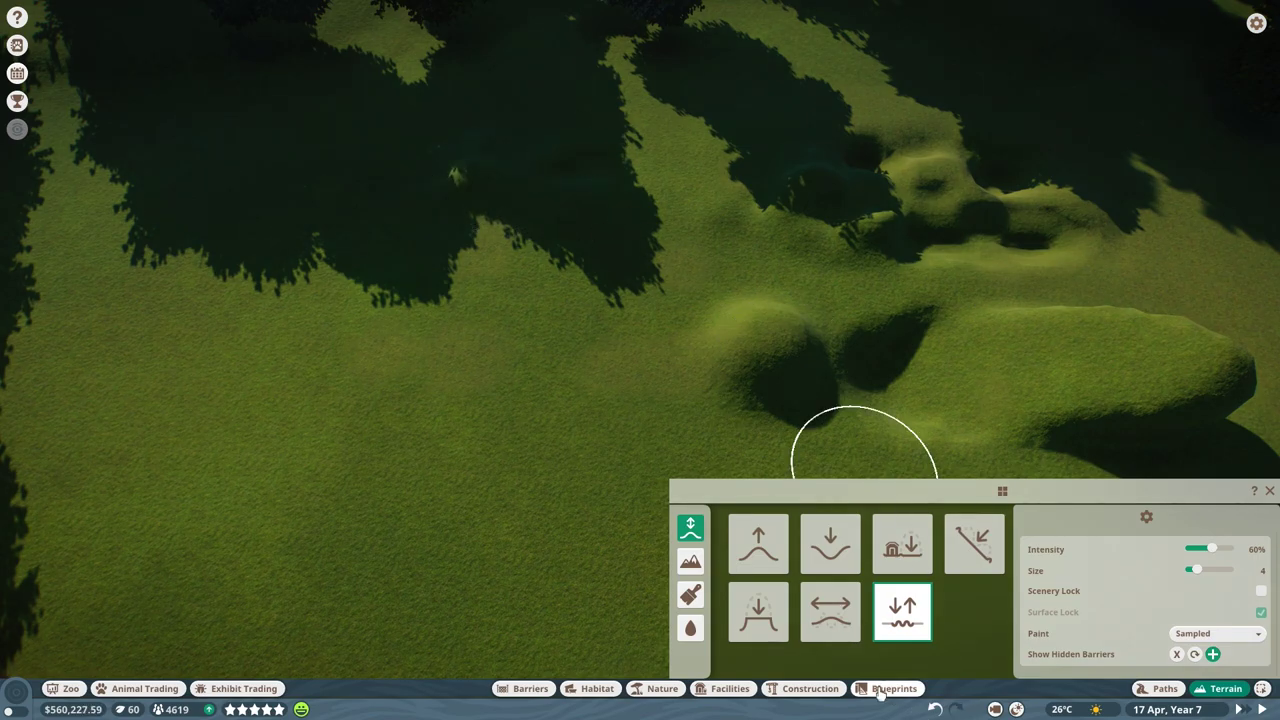
Check the time of day in the atmospheric conditions, close them, and inspect the shaded roughened ground.
left_click(1066, 711)
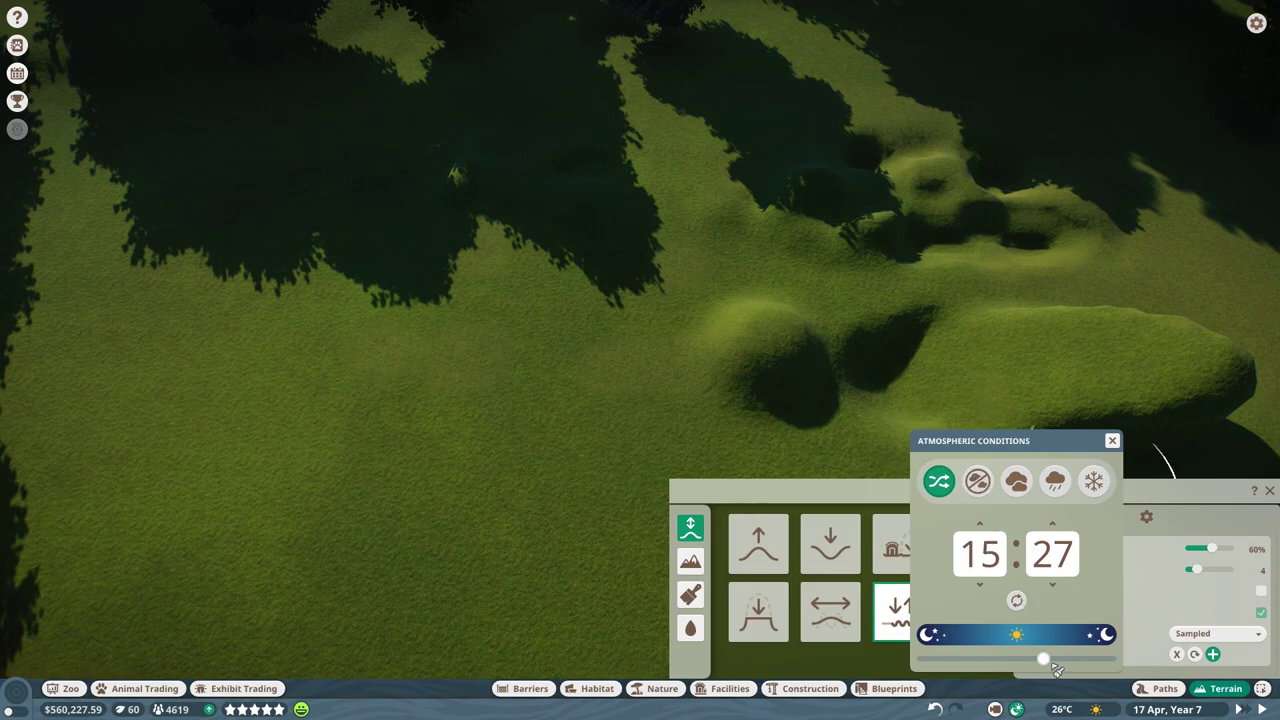
left_click(1112, 442)
scroll(754, 374, "down", 5)
key("w")
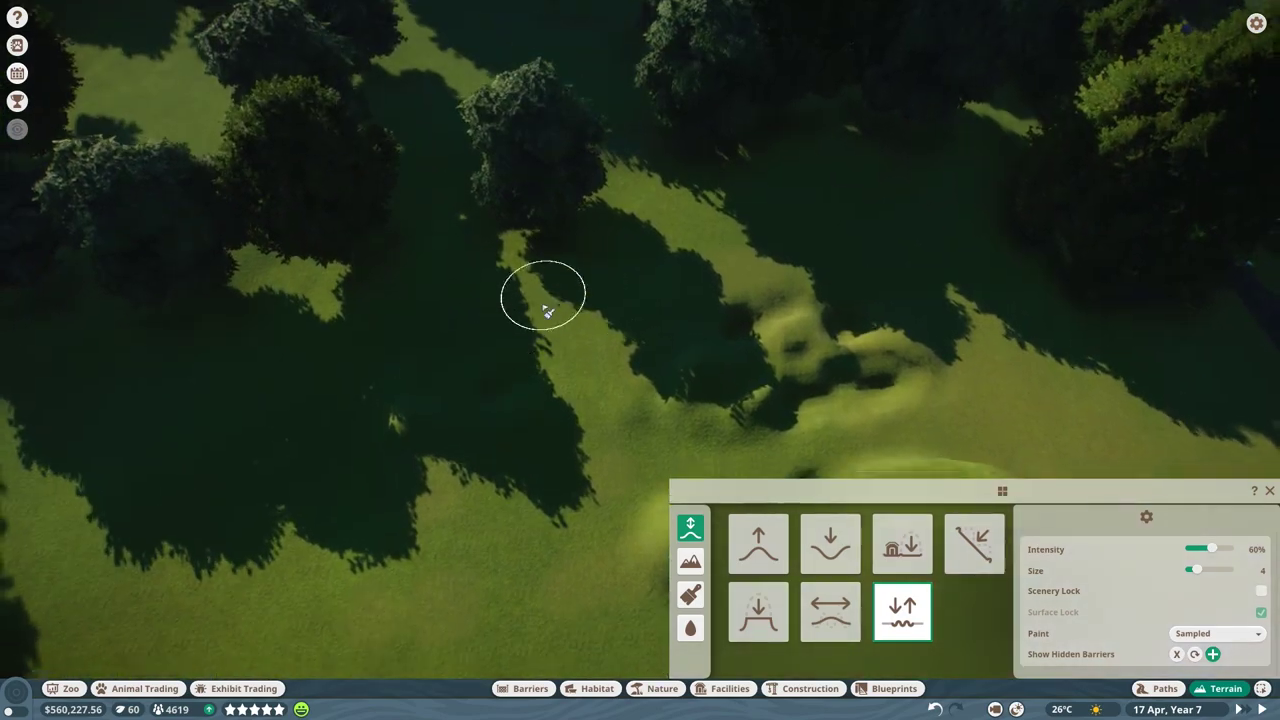
scroll(552, 312, "up", 5)
key("s")
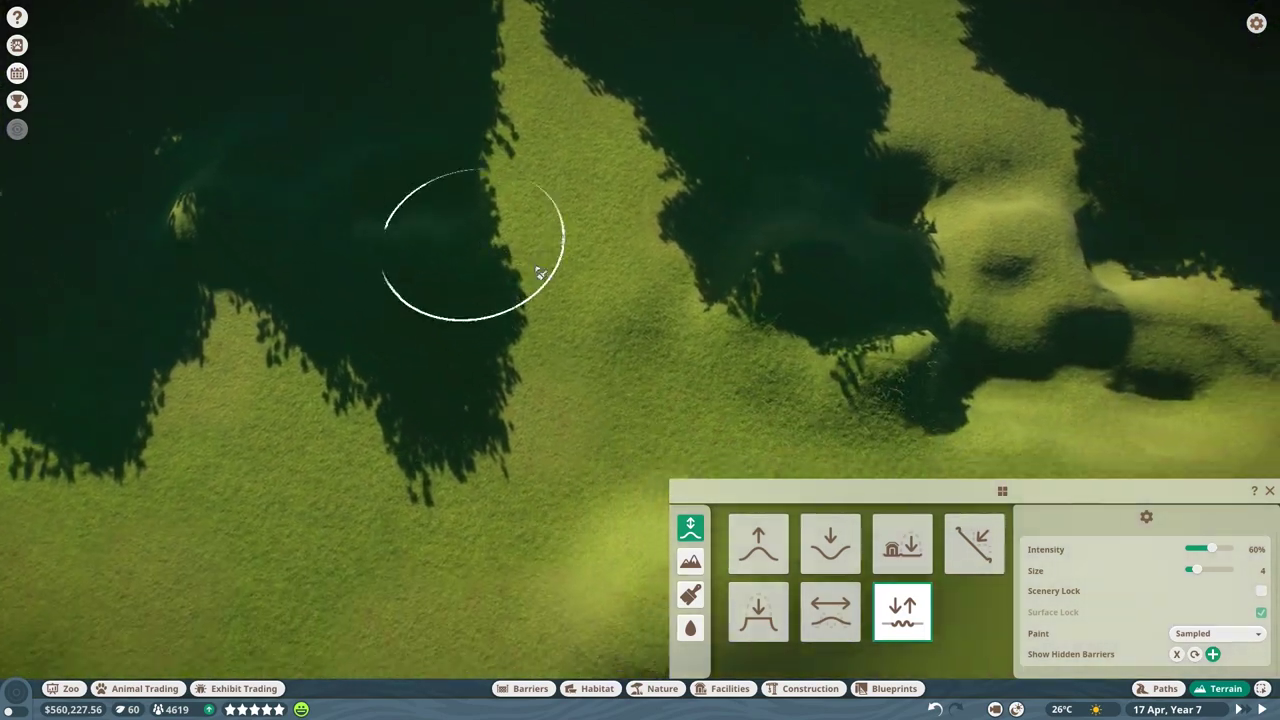
Undo the last Roughen stroke on the shaded grass and return to the mound and overhang.
key("ctrl+z")
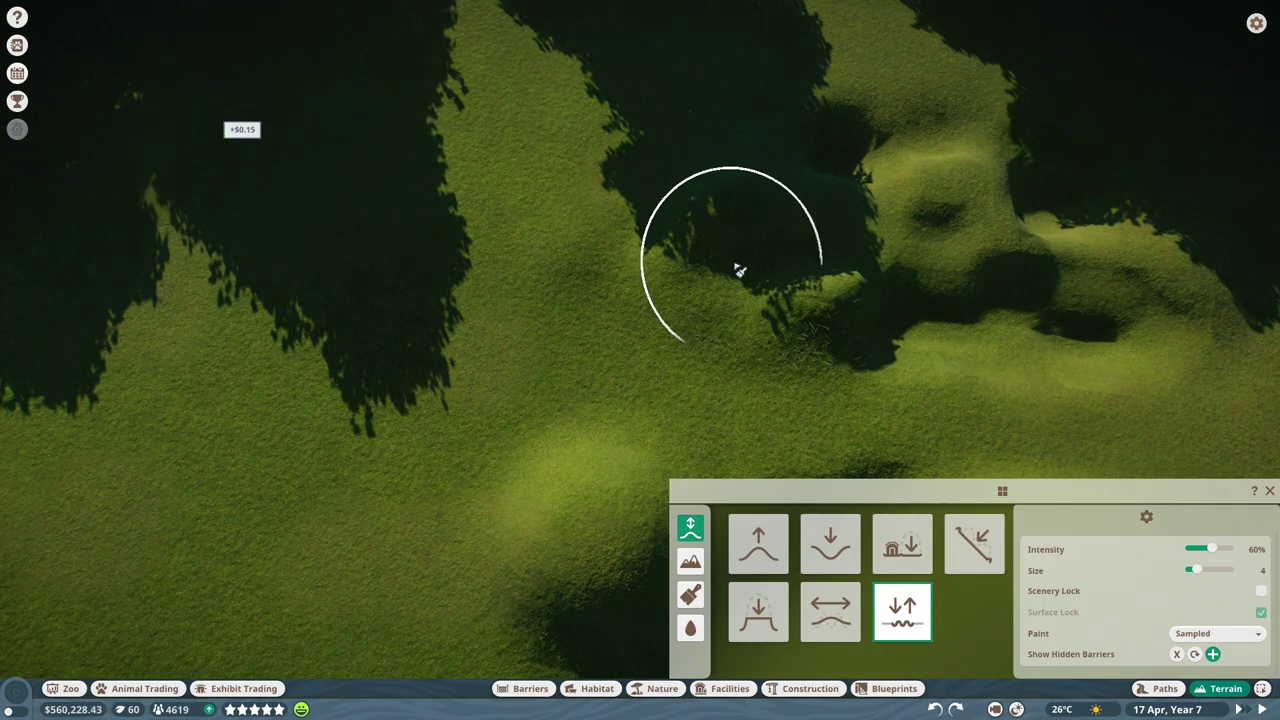
scroll(731, 269, "down", 5)
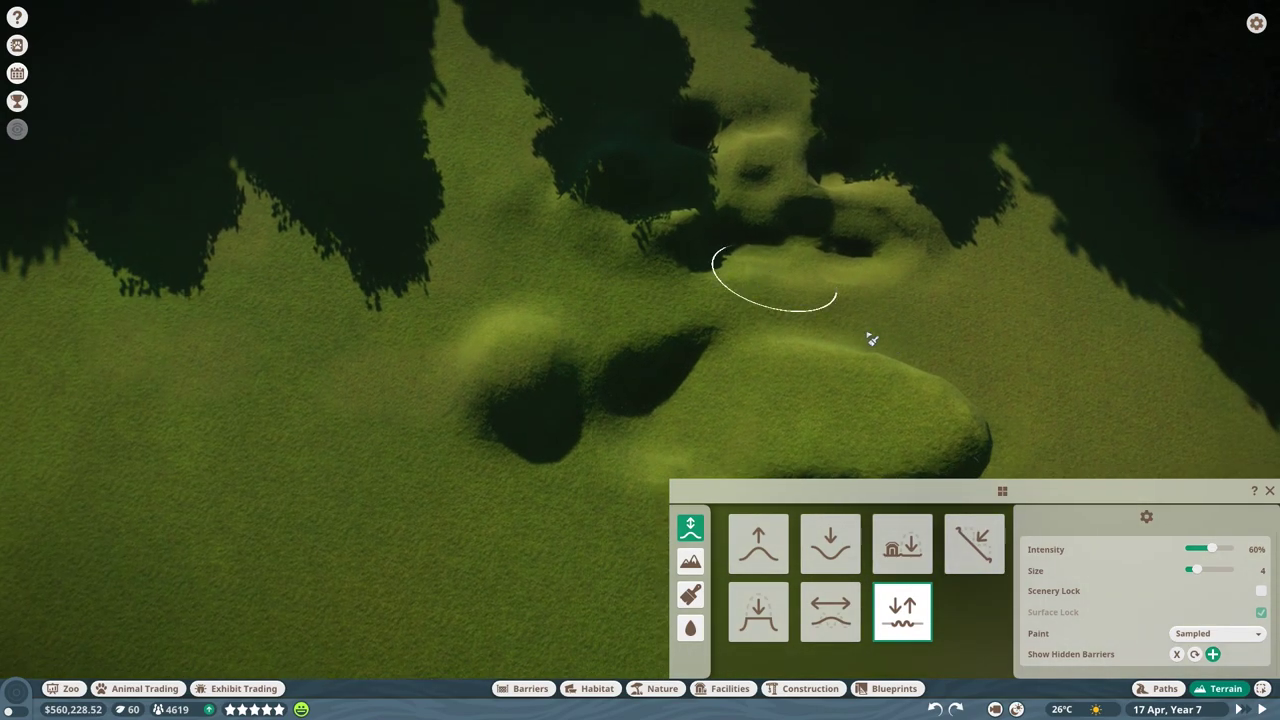
key("d")
key("w")
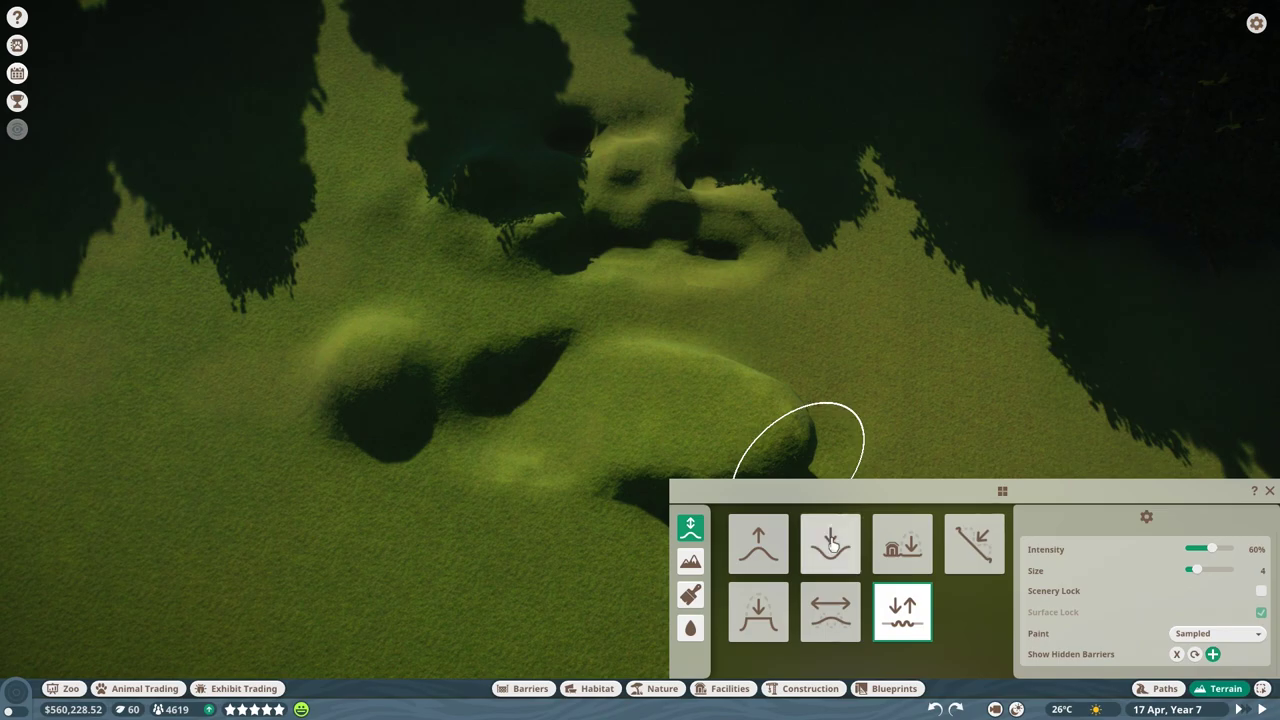
key("e")
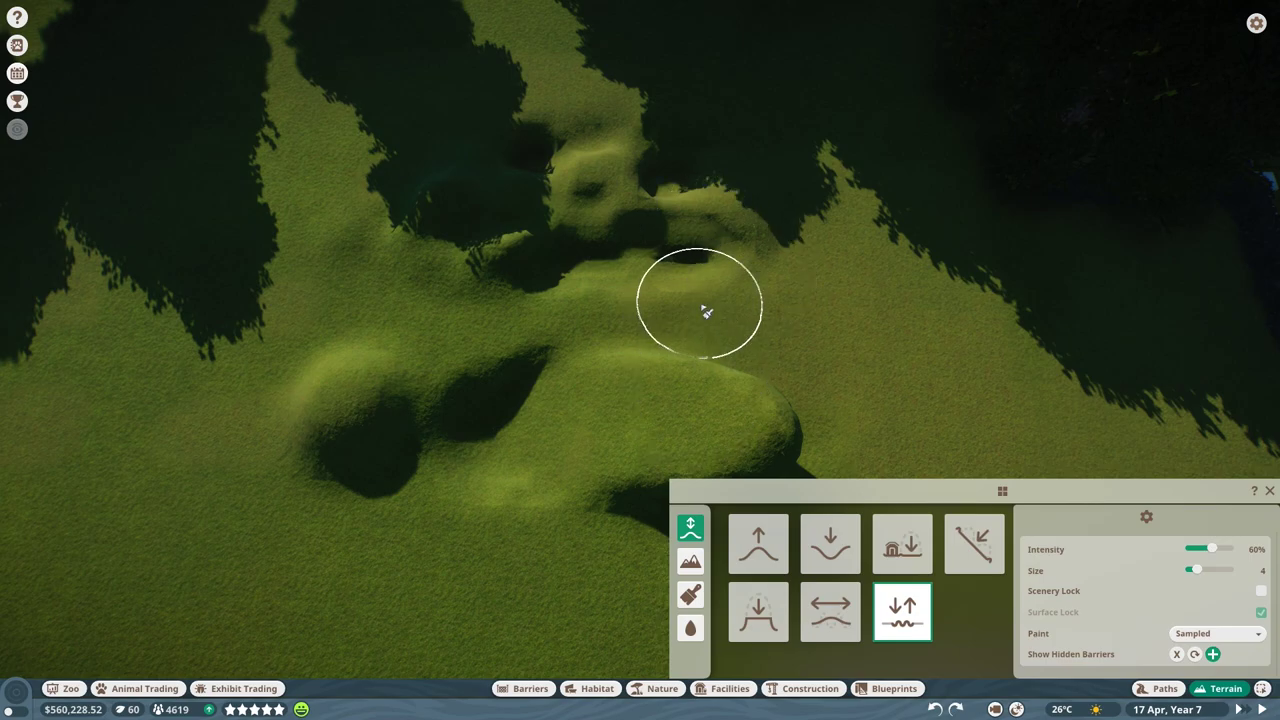
key("s")
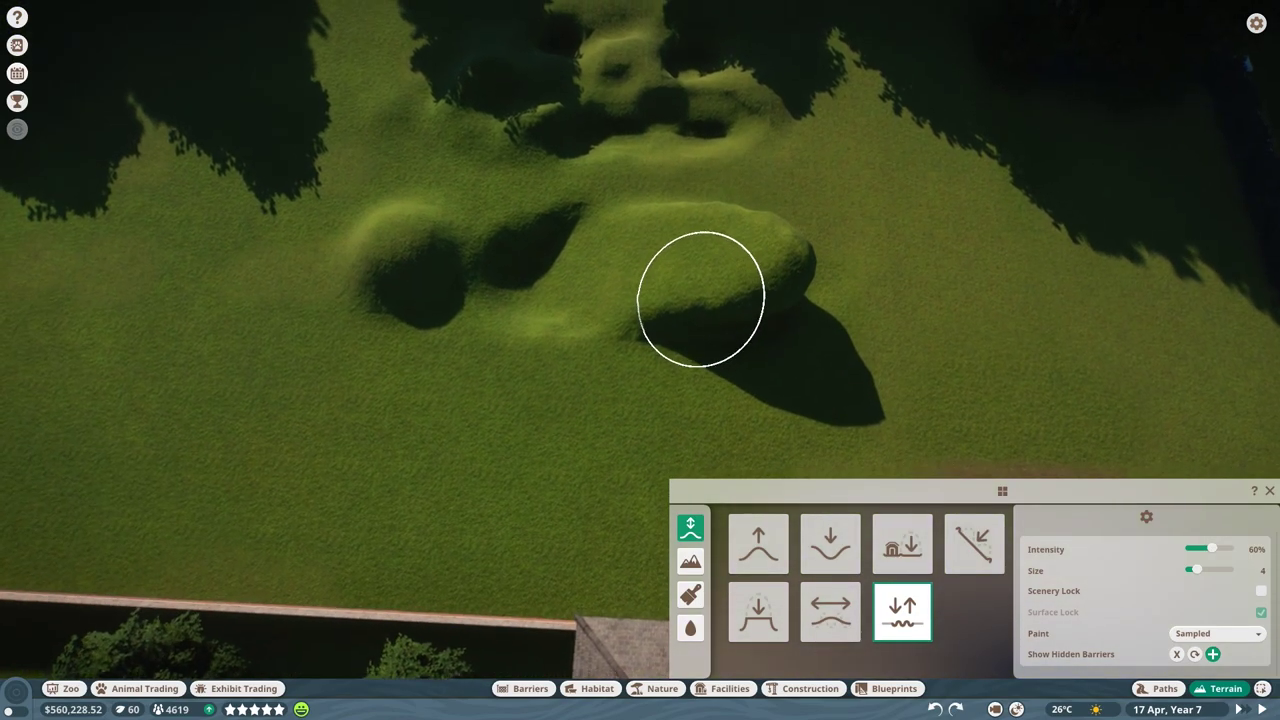
Choose the cube terrain shape and try its placement at different heights around the overhang, mound and shaded grass.
left_click(688, 562)
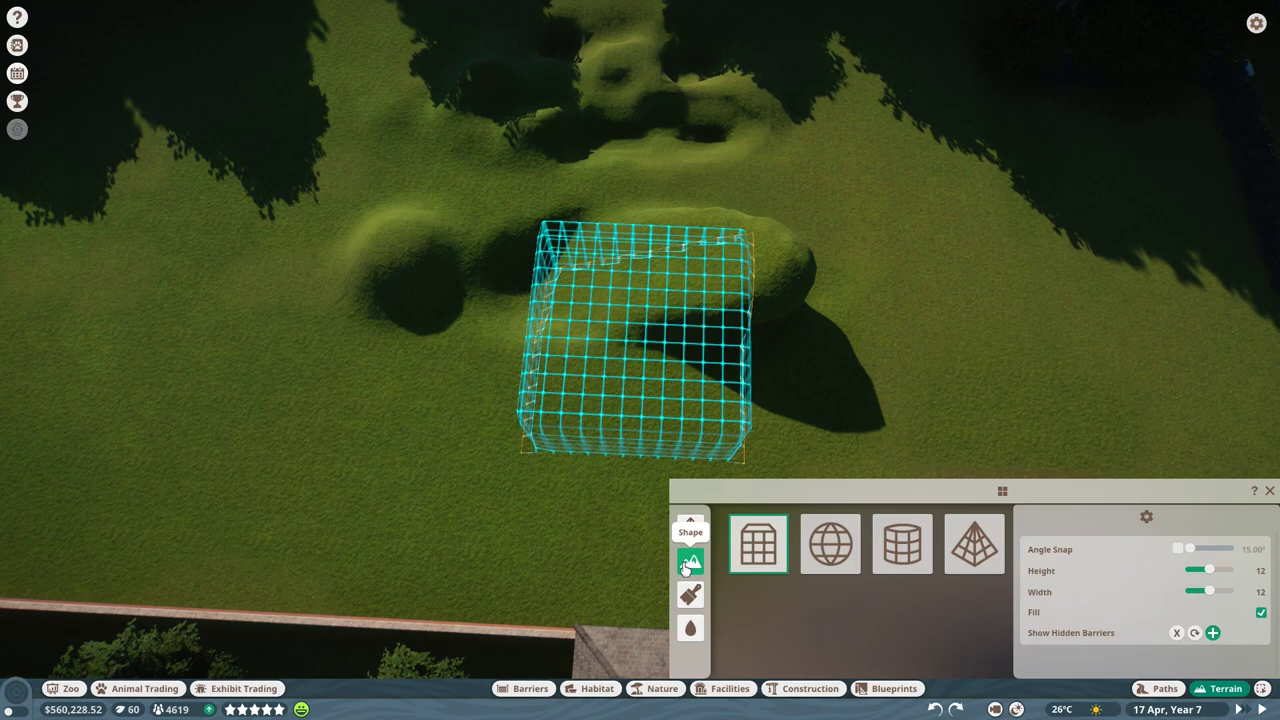
key("d")
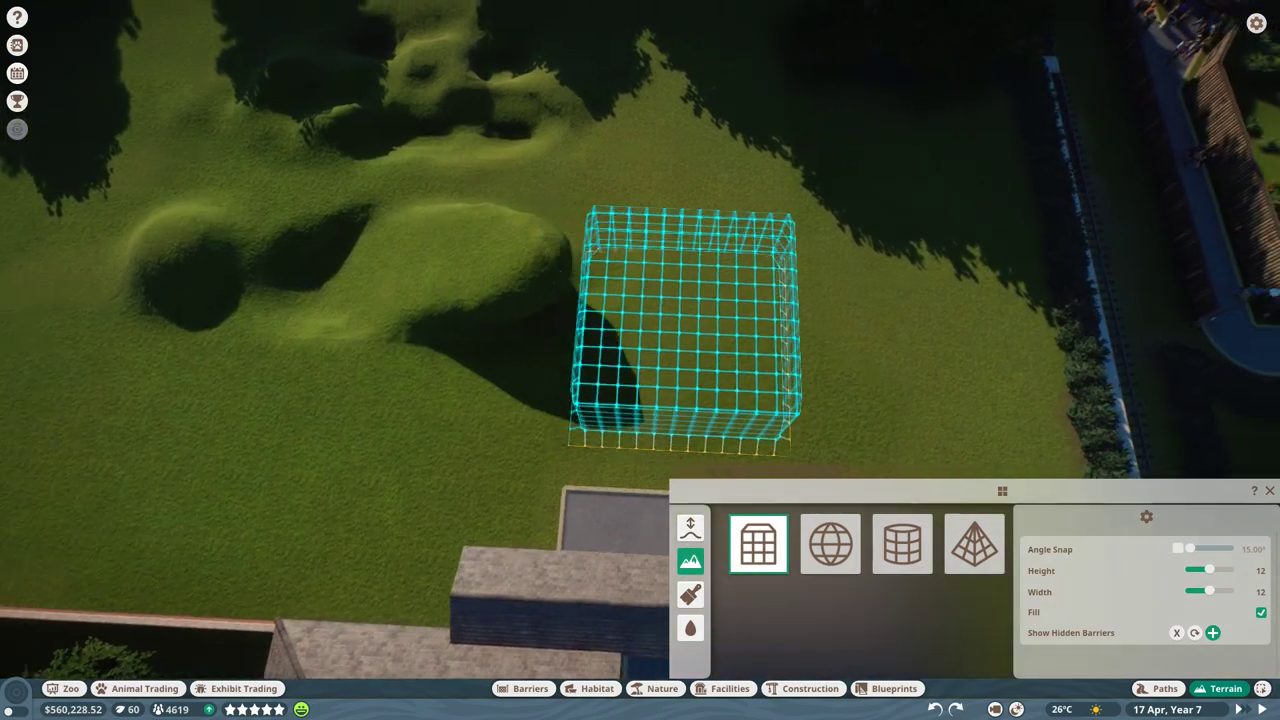
key("shift")
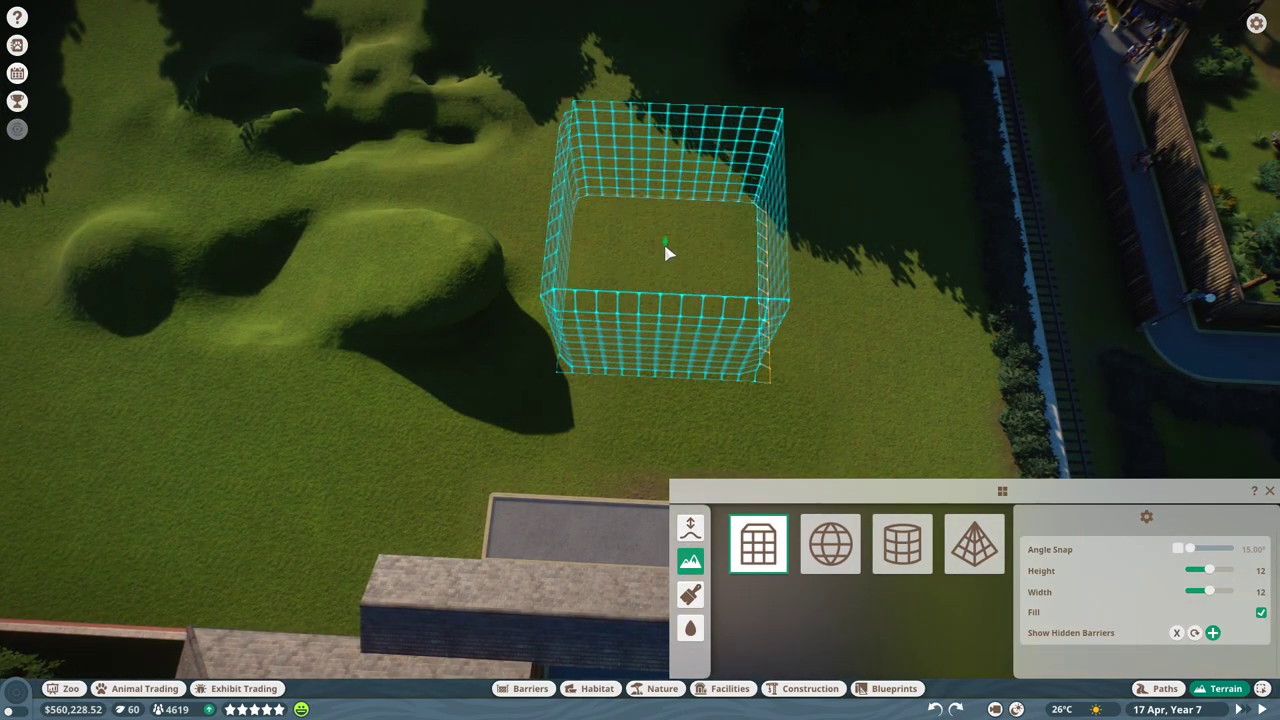
mouse_move(680, 219)
left_mouse_down()
mouse_move(686, 186)
mouse_move(686, 223)
mouse_move(675, 218)
left_mouse_up()
key("w")
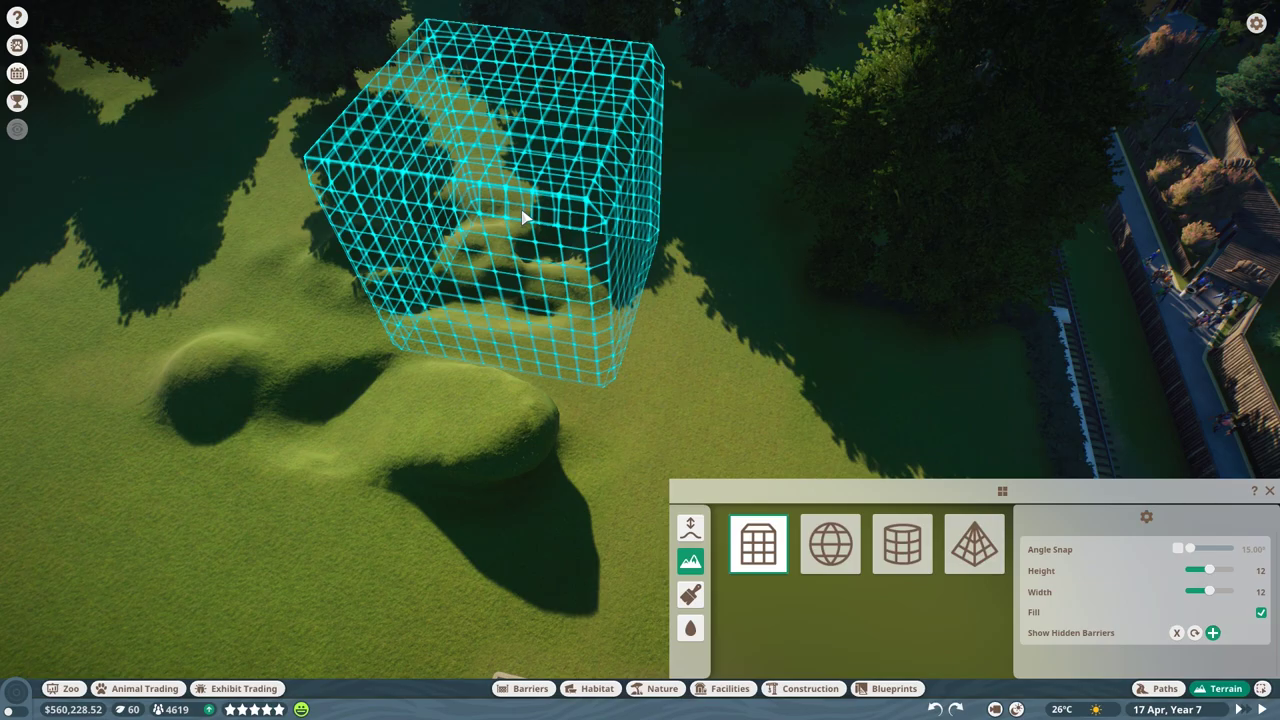
key("a")
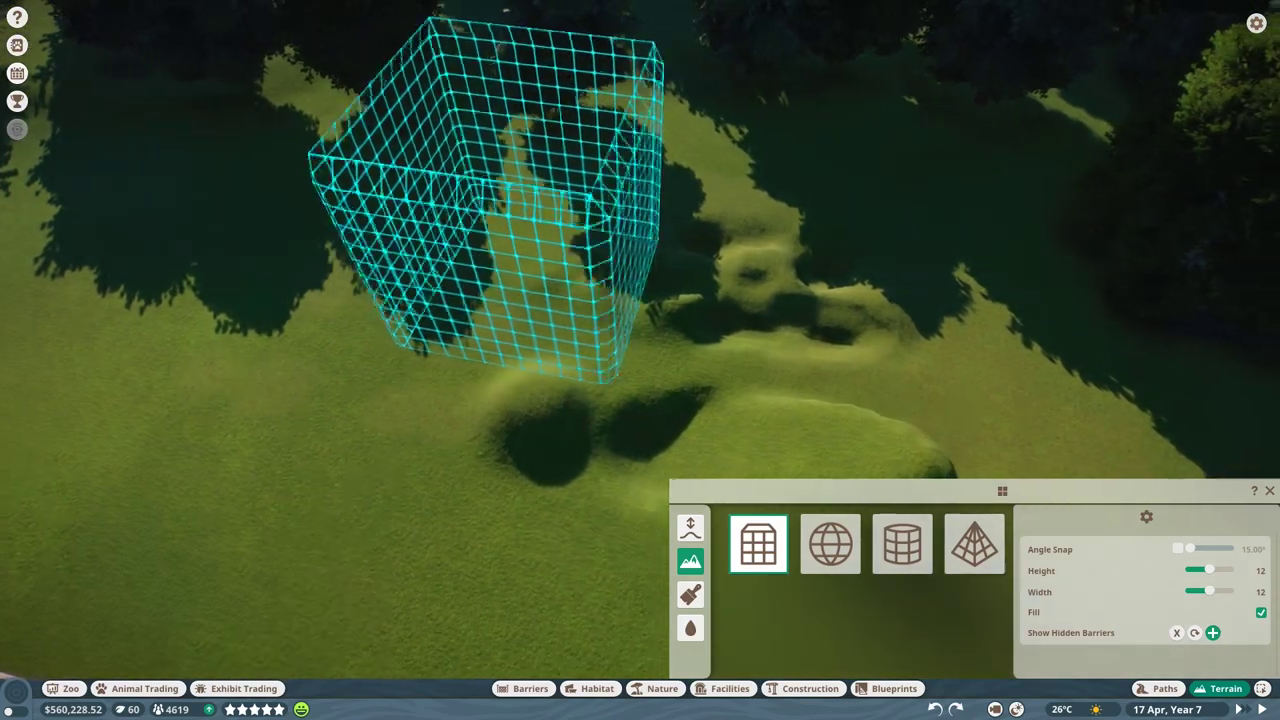
middle_click(471, 172)
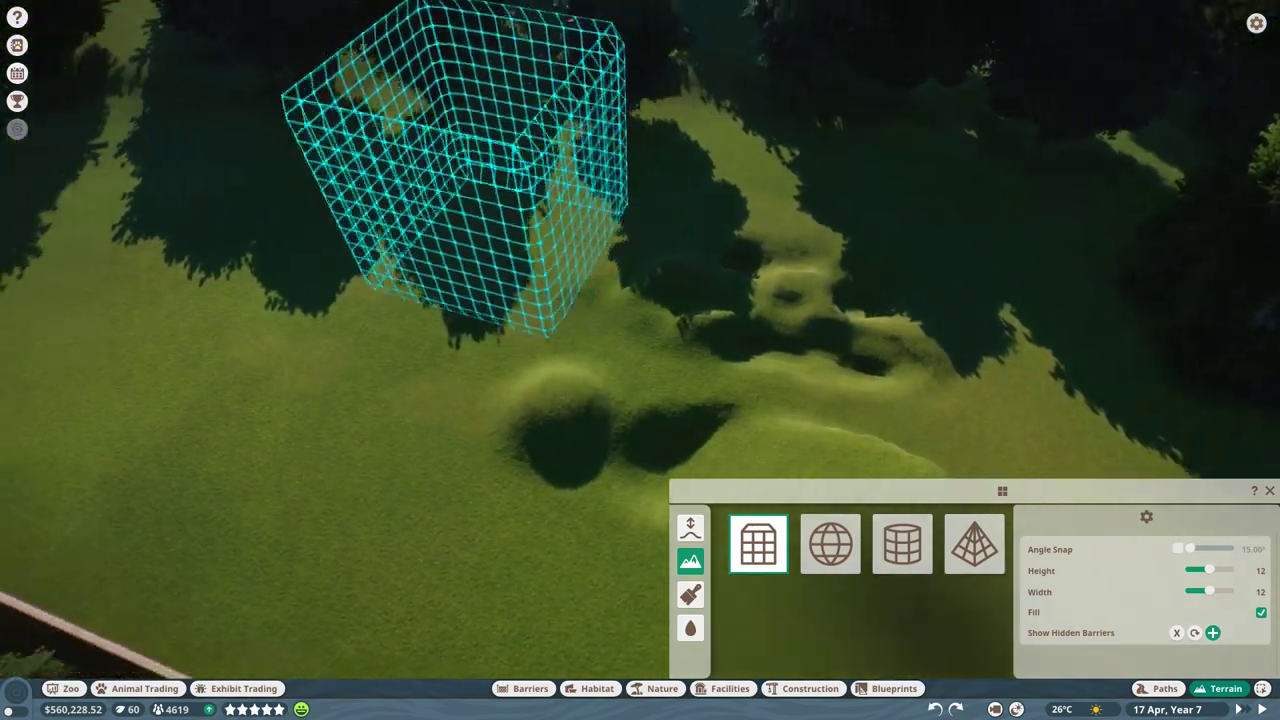
scroll(471, 172, "up", 3)
scroll(480, 170, "down", 2)
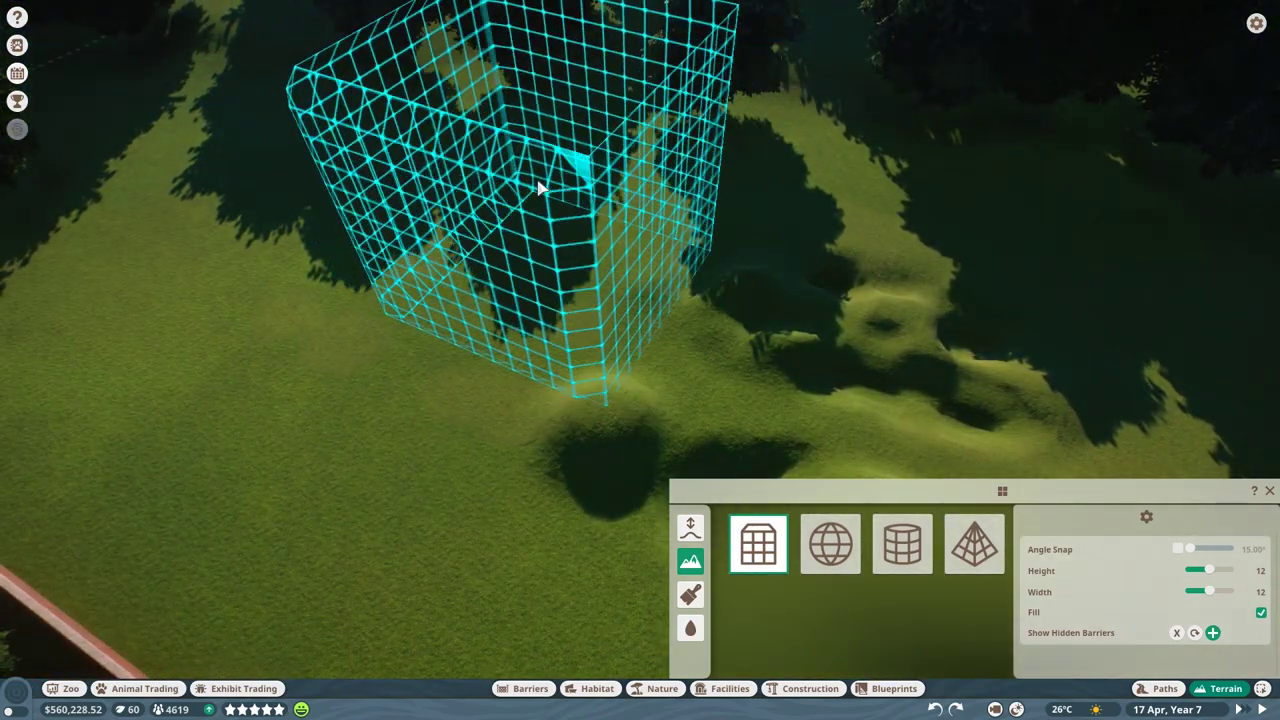
scroll(397, 171, "down", 3)
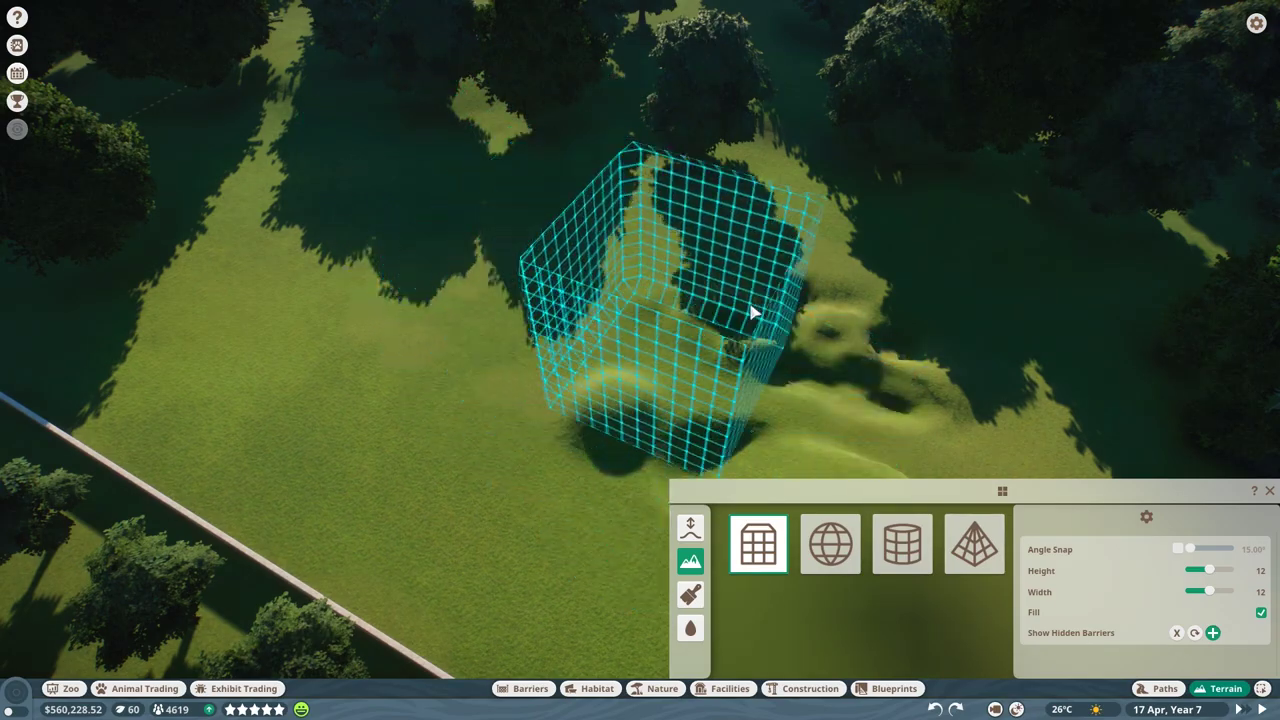
Shrink the cube shape to height 4 and width 4 and bring it over the shaded grass beyond the mound.
left_click_drag(1210, 577, 1189, 596)
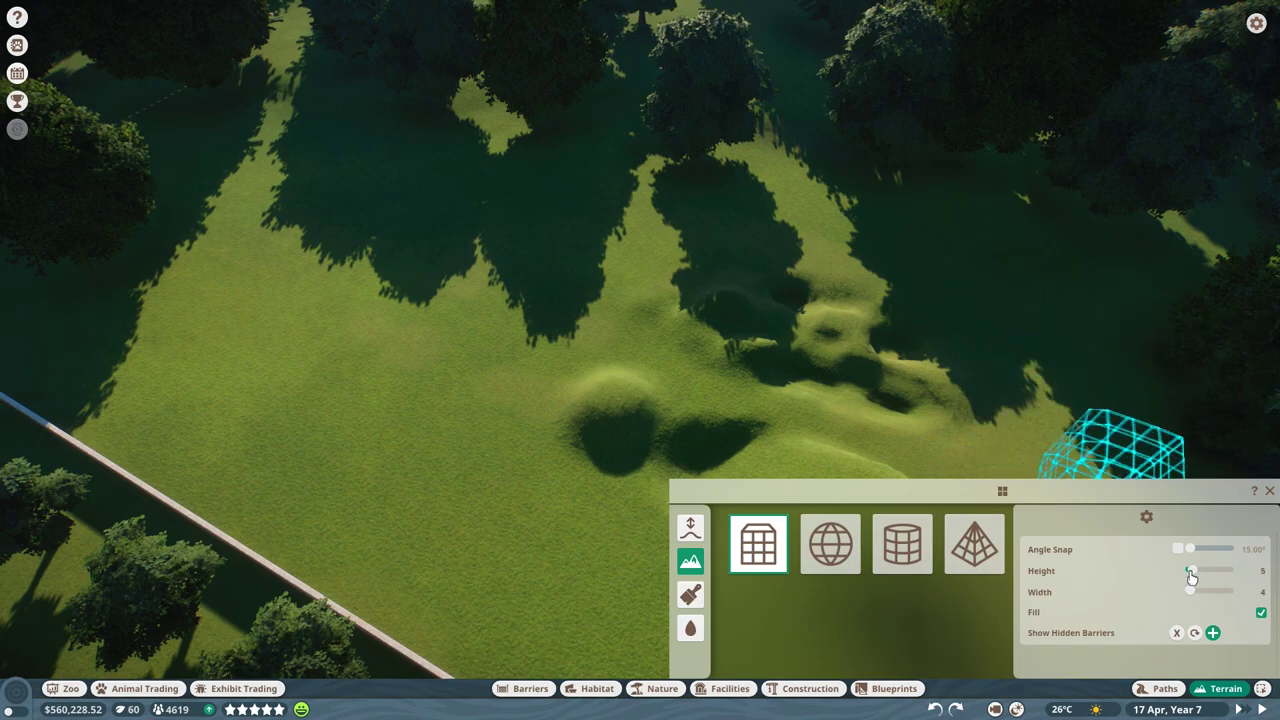
scroll(609, 323, "up", 5)
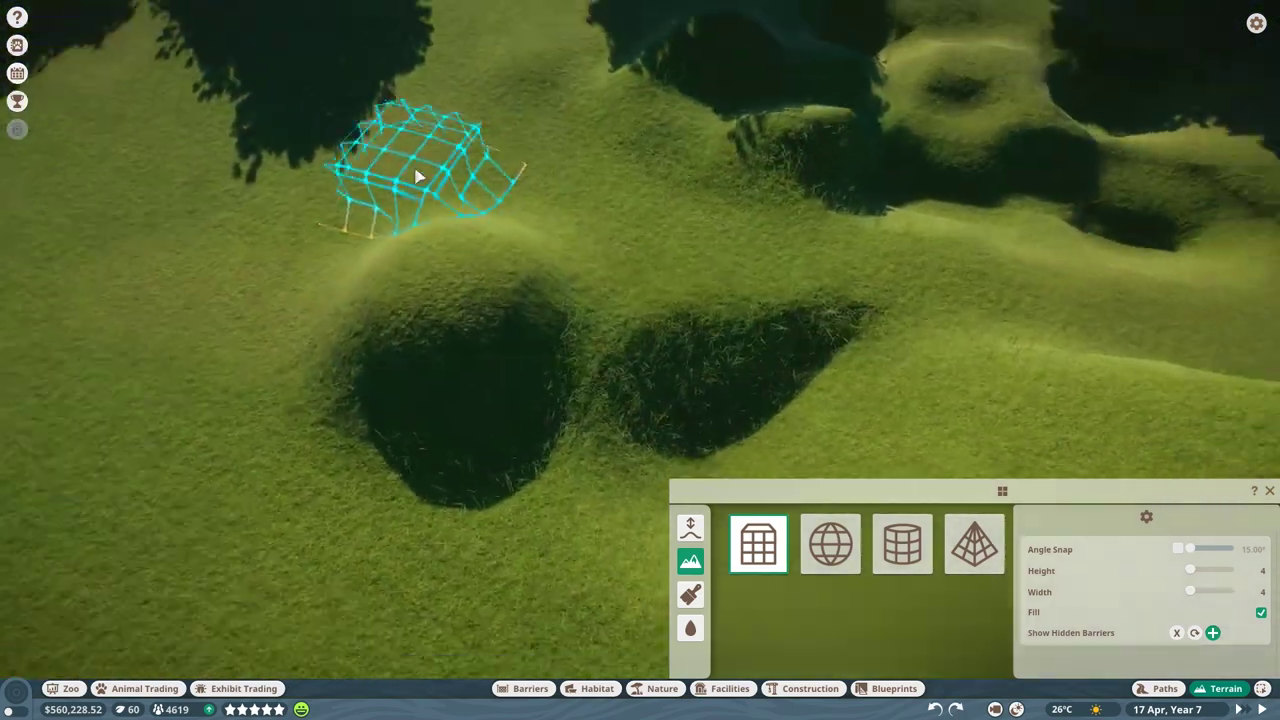
scroll(417, 176, "down", 3)
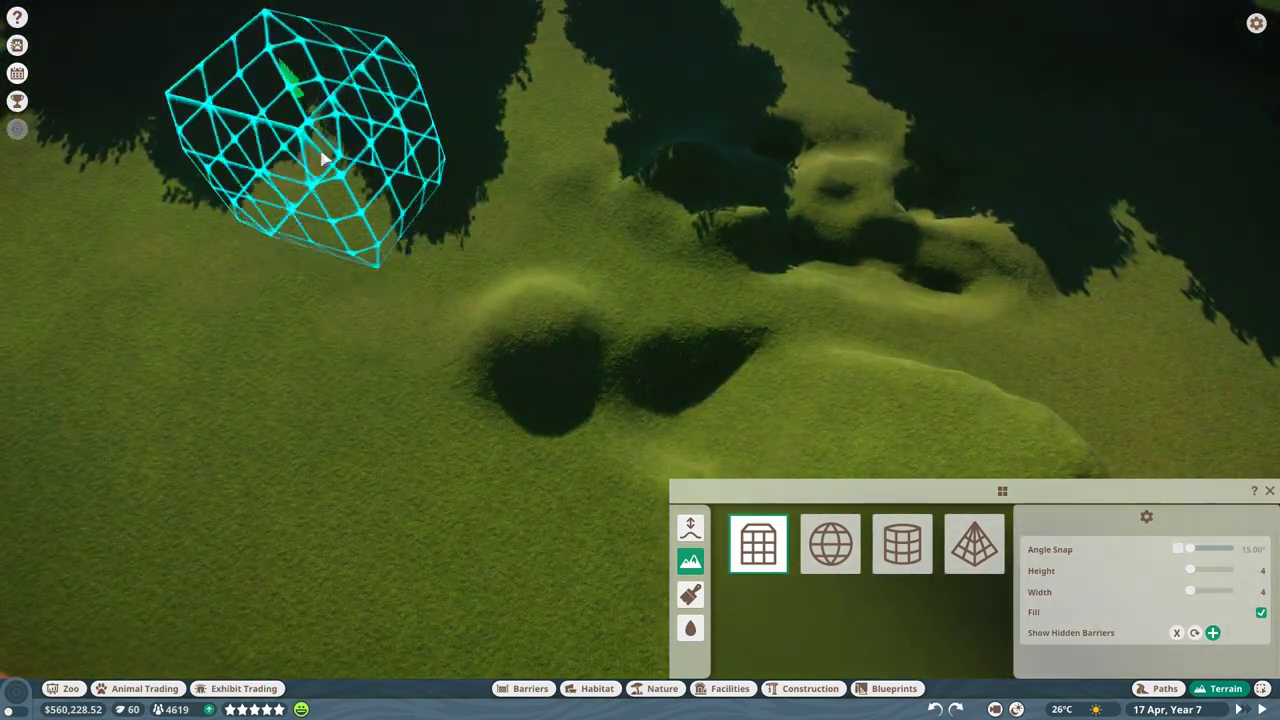
scroll(418, 205, "down", 3)
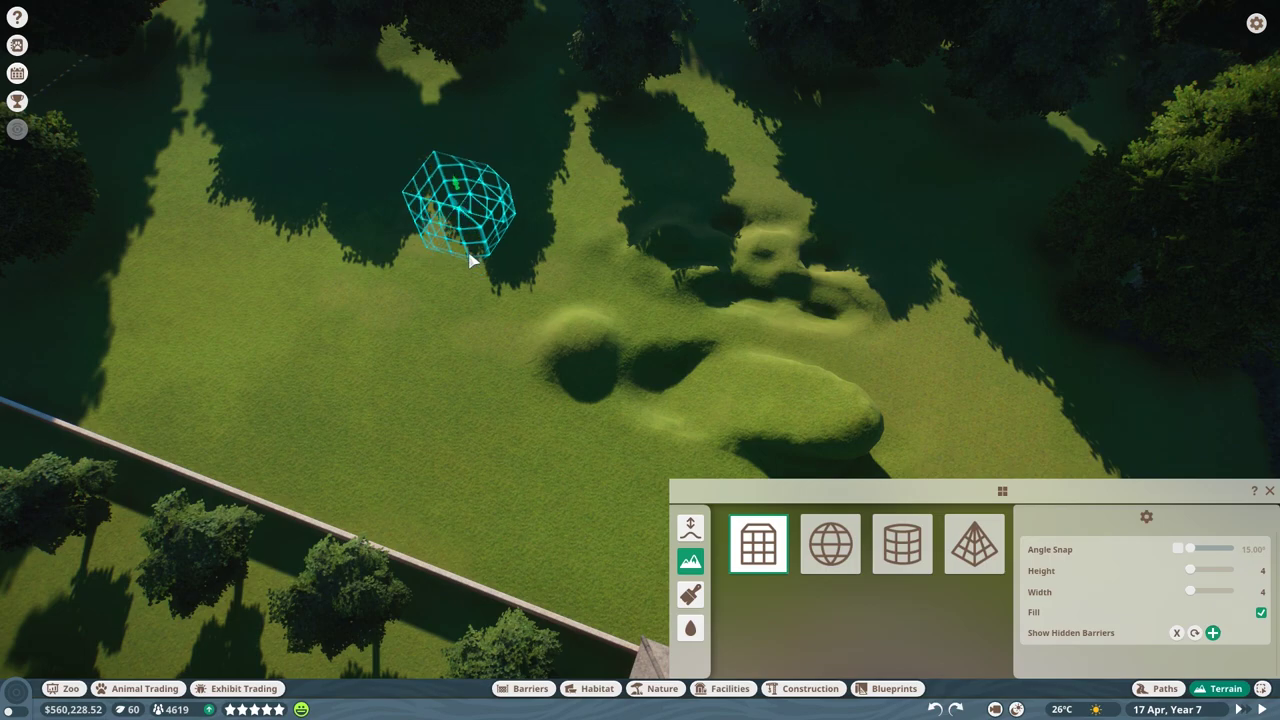
Pin the small cube with the axis move gizmo and shift it along its axes to the grass away from the mound.
key("x")
left_click_drag(502, 220, 587, 251)
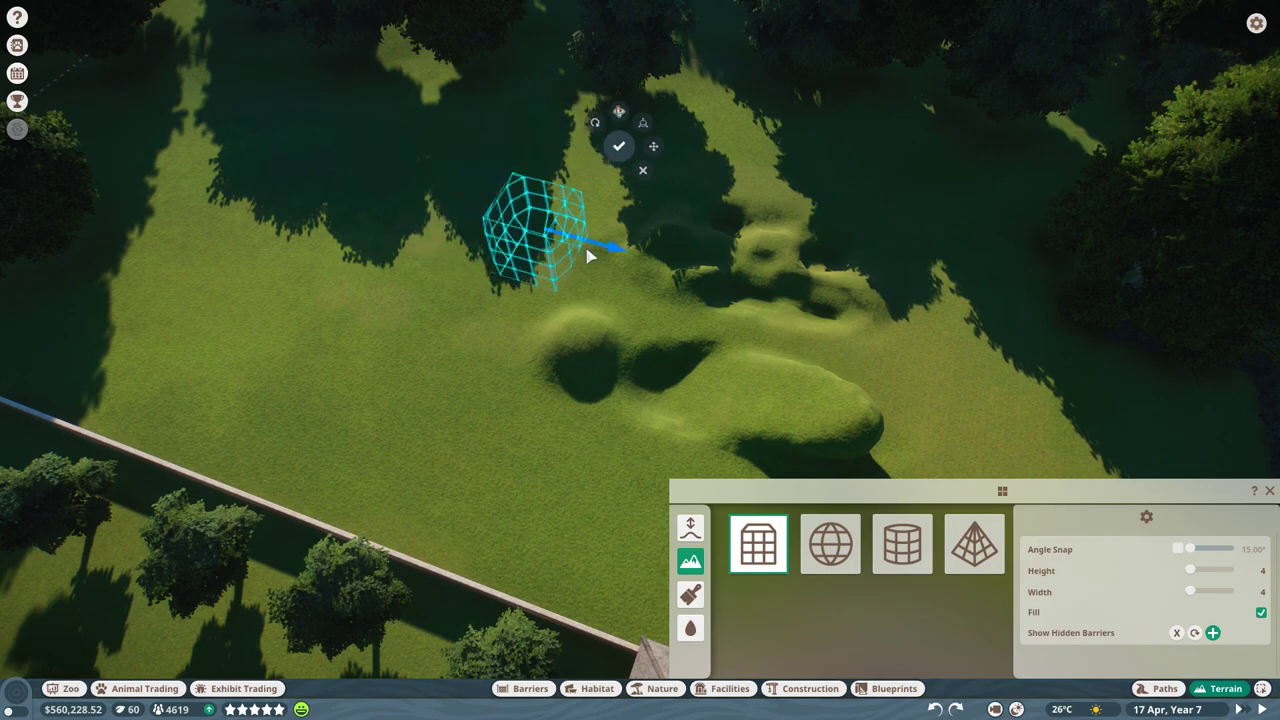
scroll(588, 255, "up", 3)
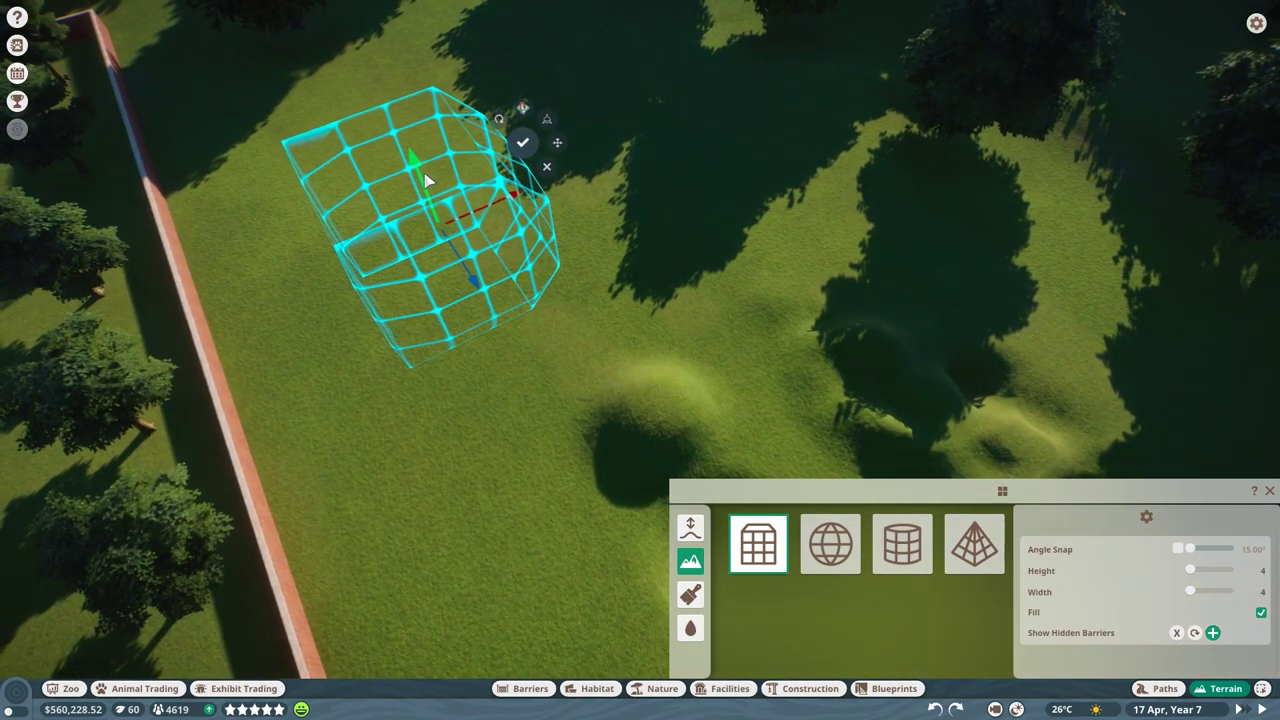
scroll(615, 285, "down", 5)
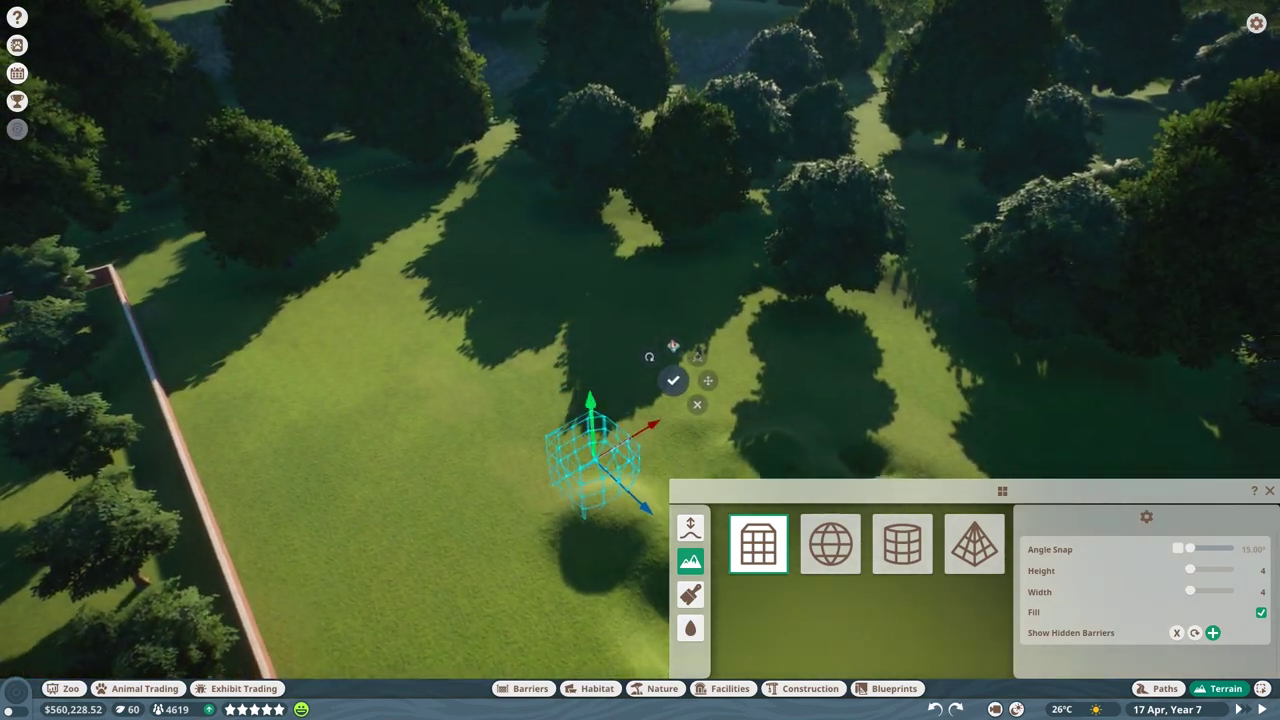
scroll(643, 423, "up", 5)
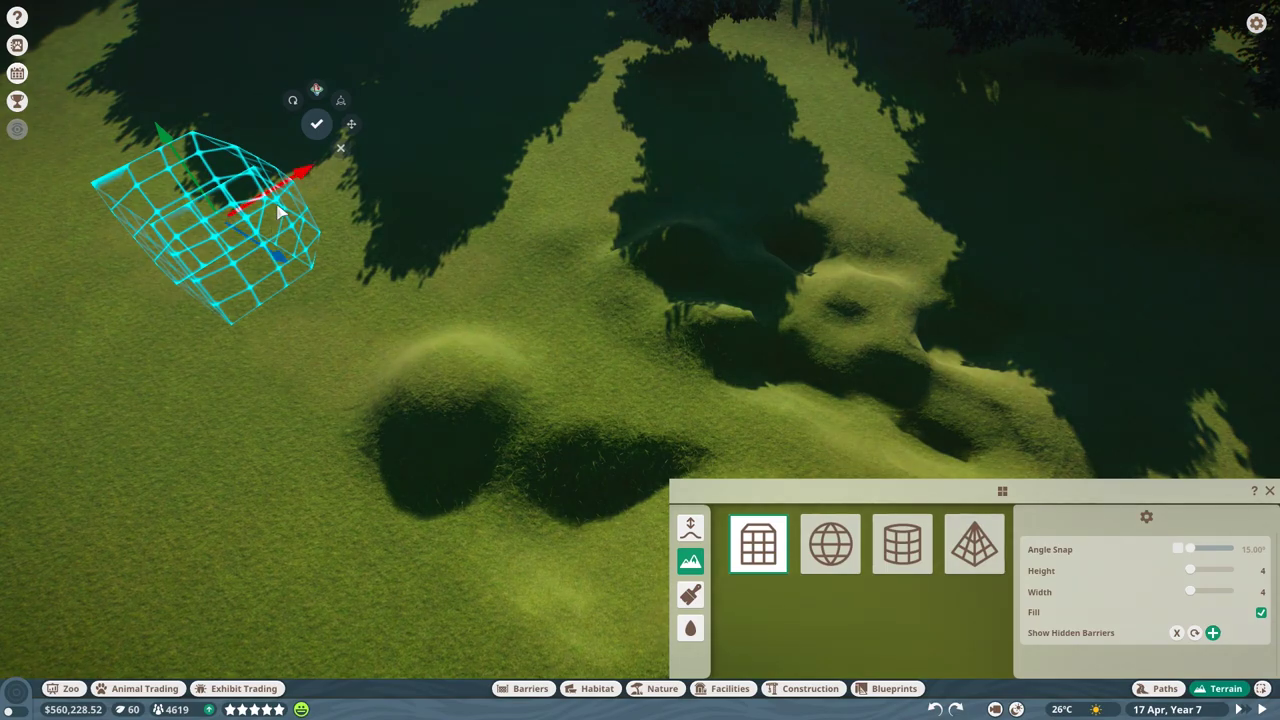
mouse_move(328, 203)
left_mouse_down()
mouse_move(411, 366)
mouse_move(393, 304)
mouse_move(398, 315)
left_mouse_up()
left_click_drag(410, 358, 283, 355)
key("a")
left_click_drag(737, 370, 387, 378)
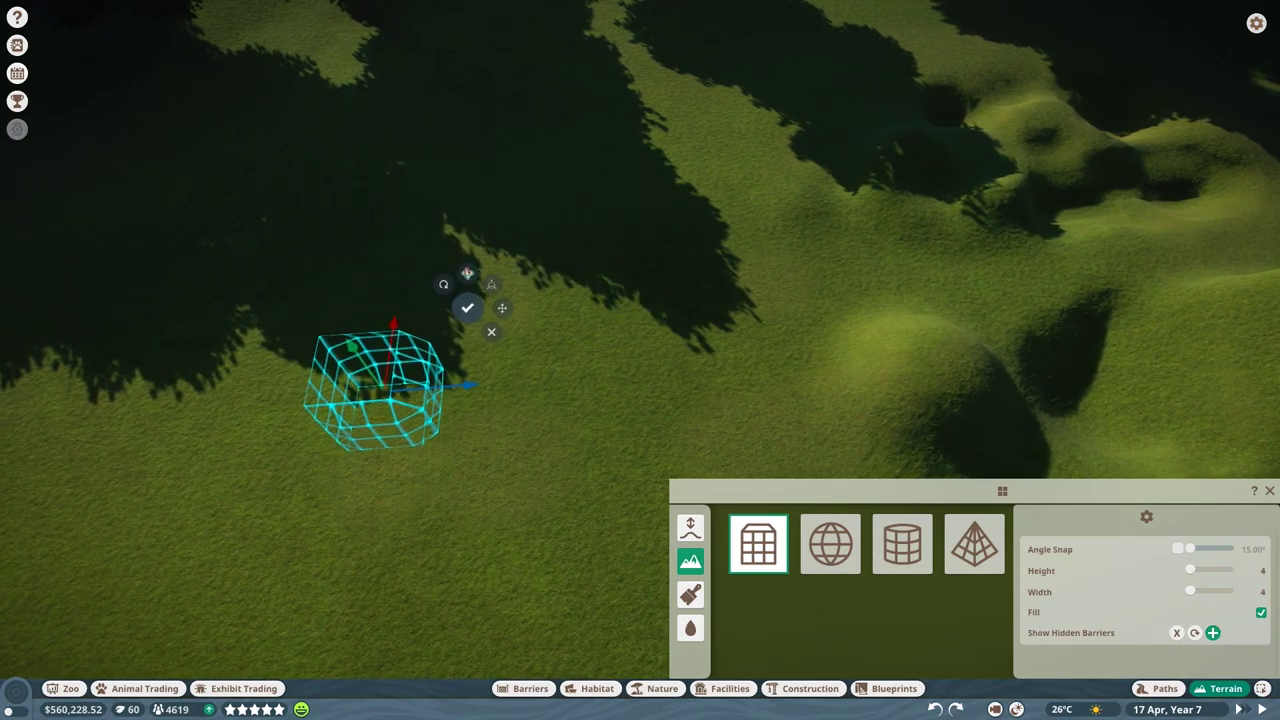
Lower the cube until its base meets the ground and slide it out of the shade onto the open grass.
key("a")
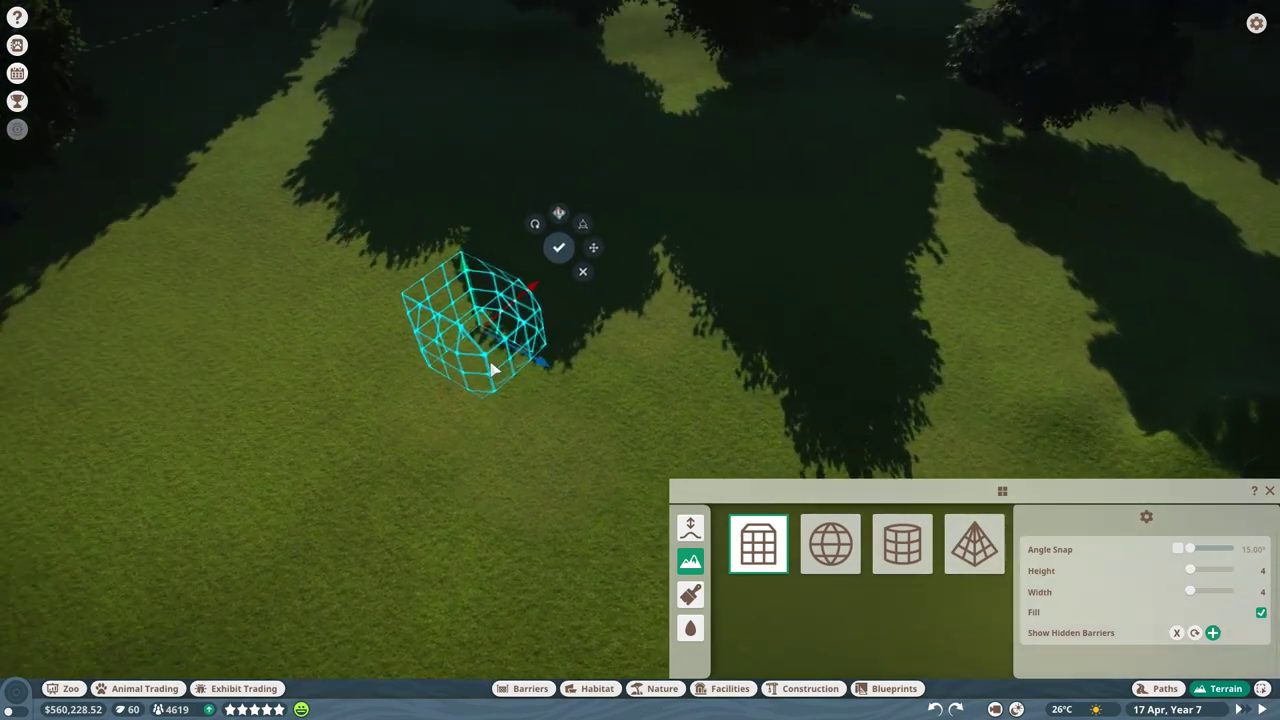
key("a")
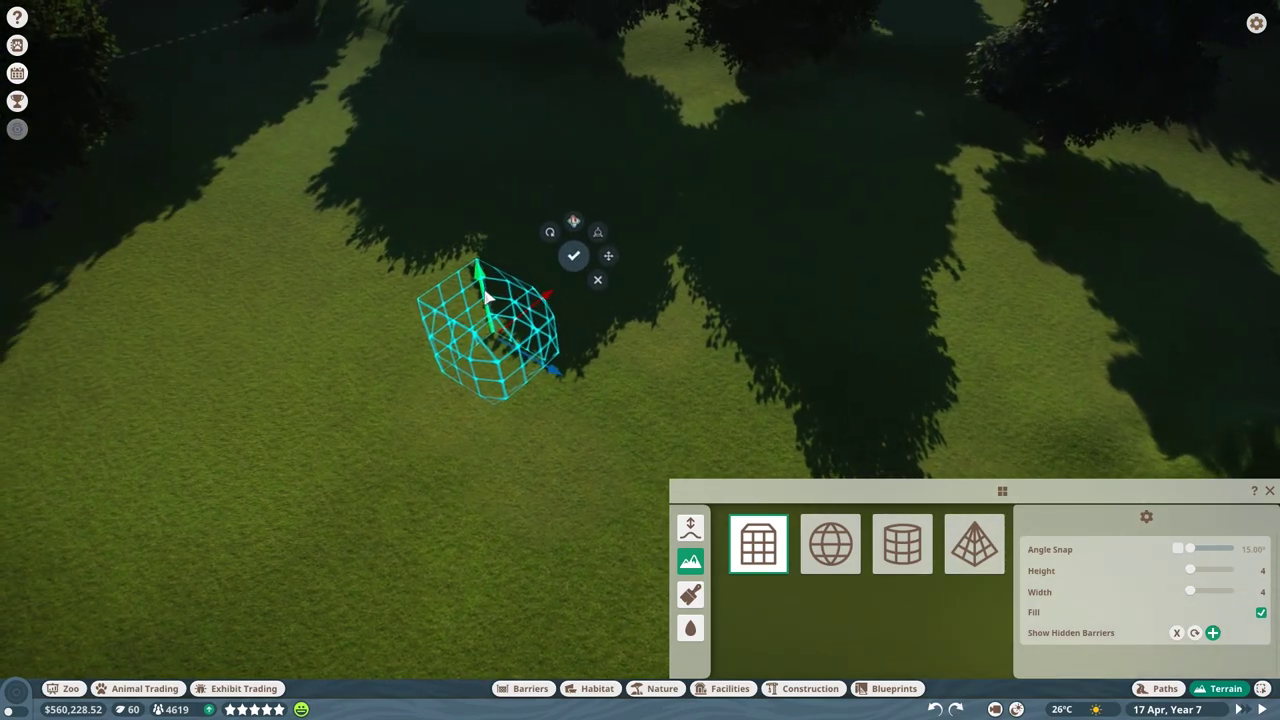
left_click_drag(487, 295, 491, 317)
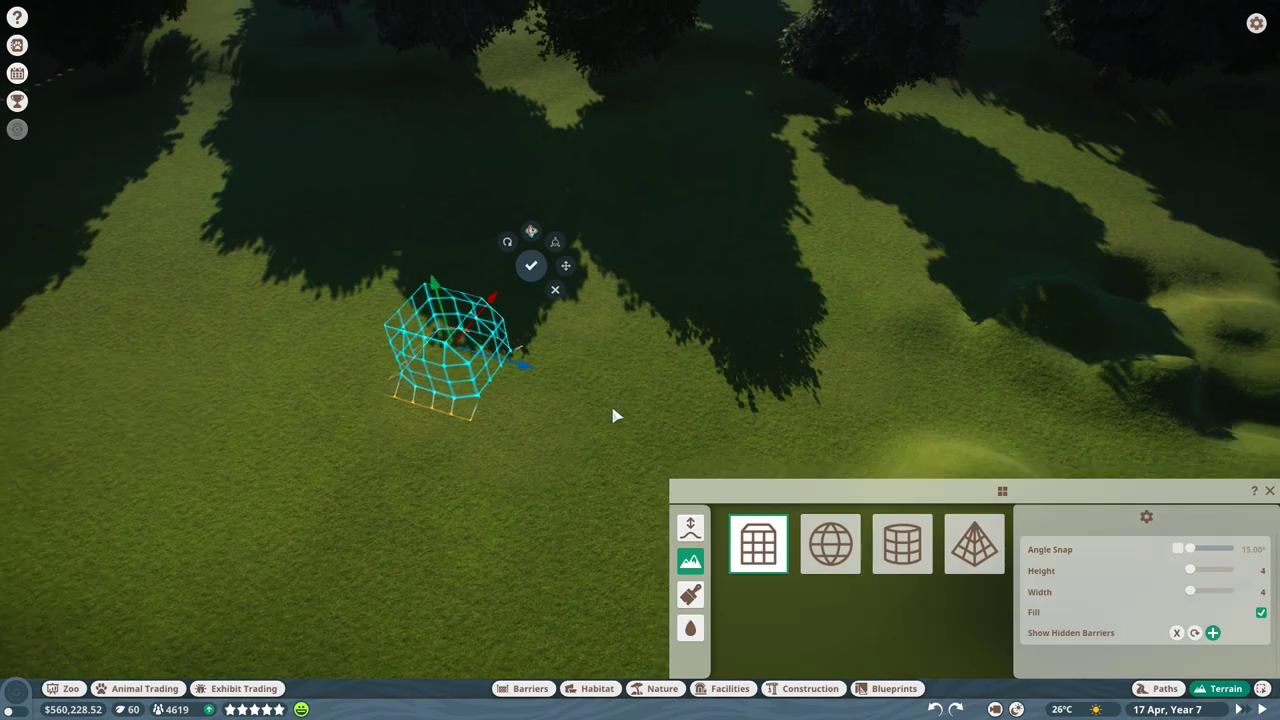
key("a")
key("a")
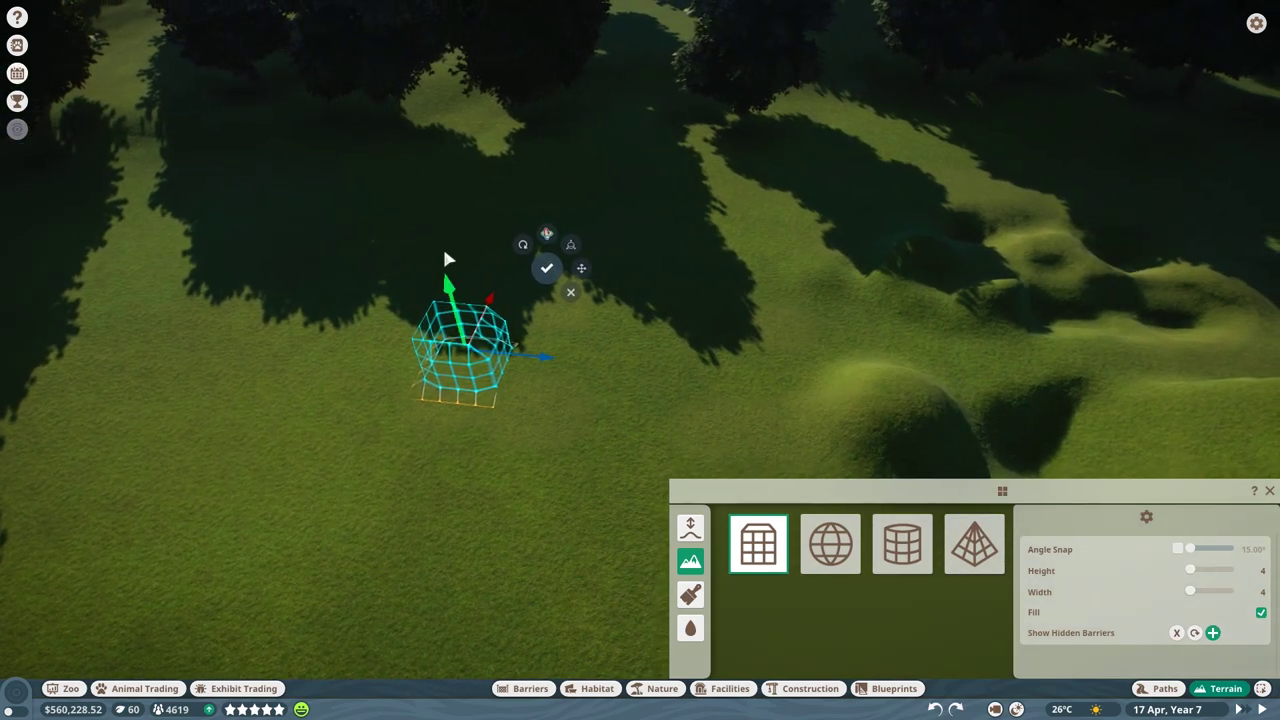
key("a")
left_click_drag(542, 357, 465, 354)
left_click_drag(436, 305, 400, 387)
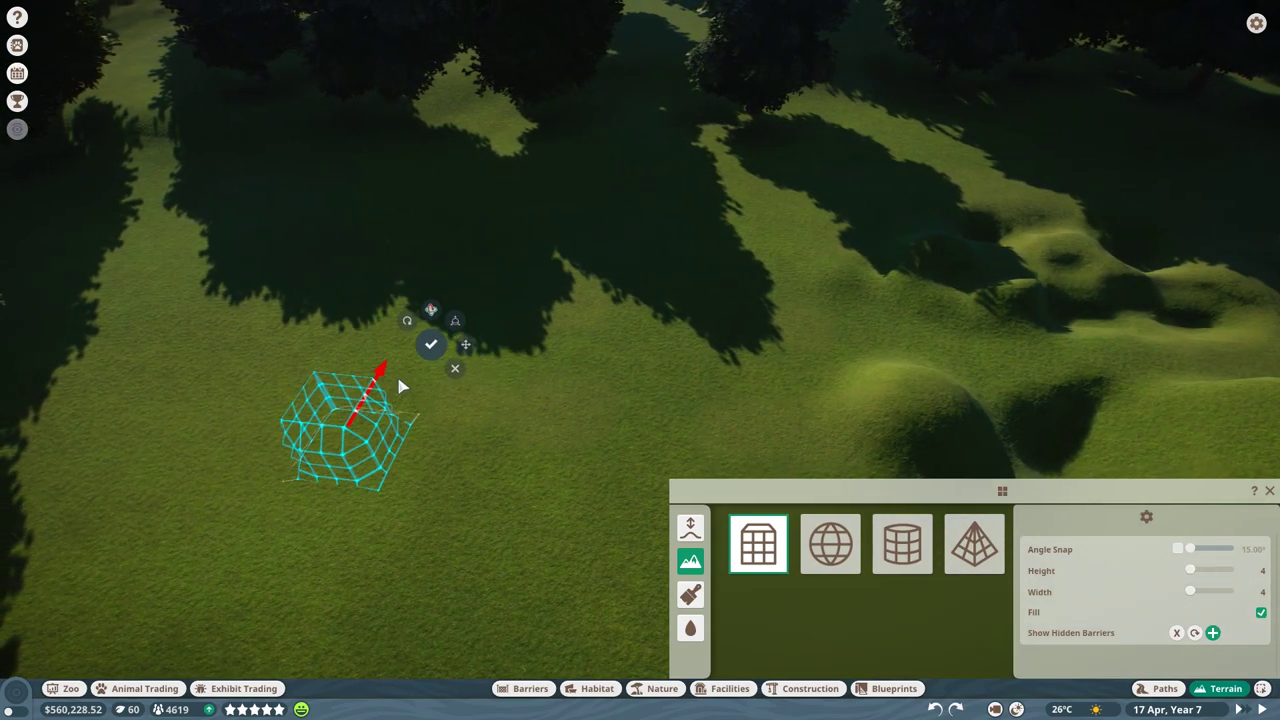
key("d")
key("s")
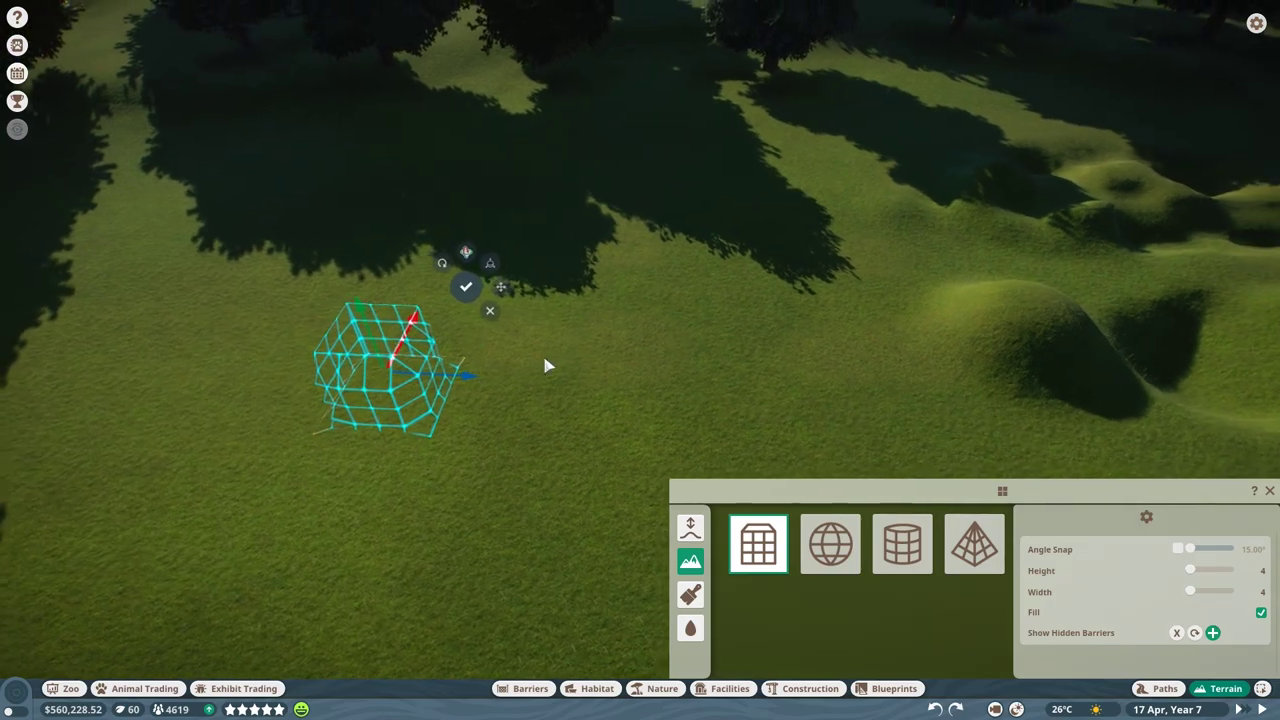
key("a")
Switch to the cylinder shape and fill it repeatedly while raising it to build a tall rock pillar on the grass.
left_click(898, 560)
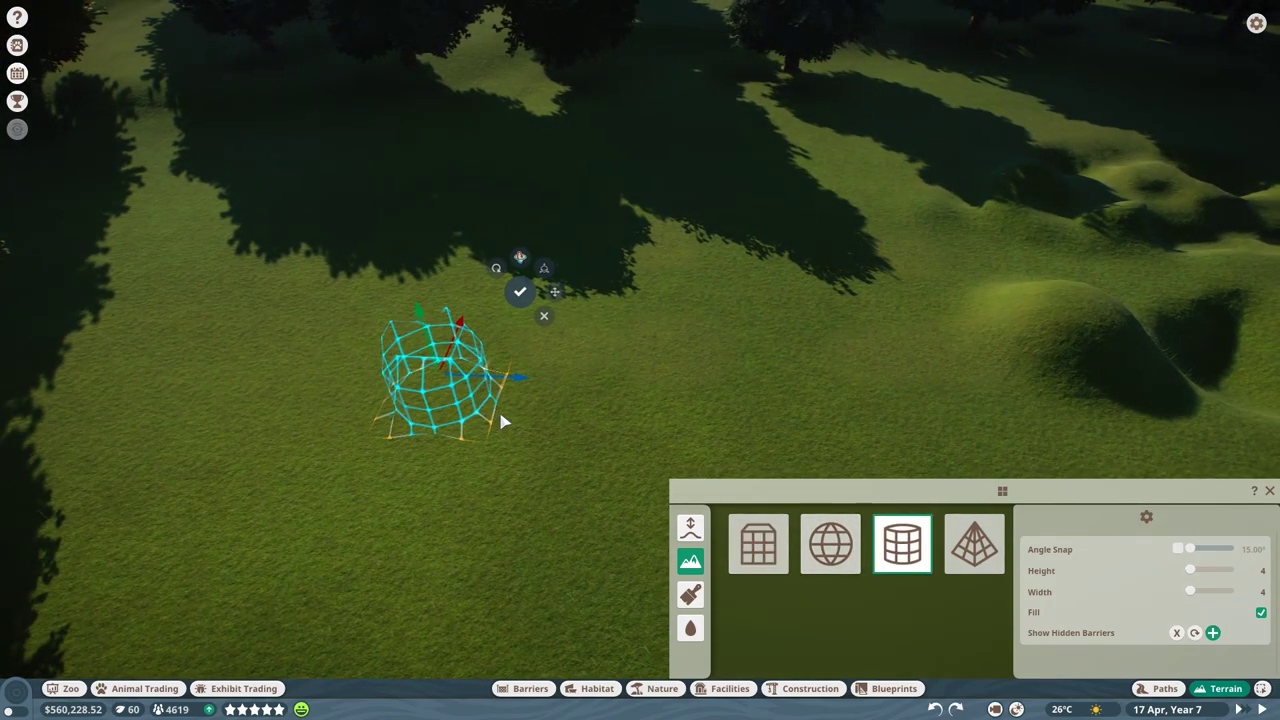
left_click(455, 378)
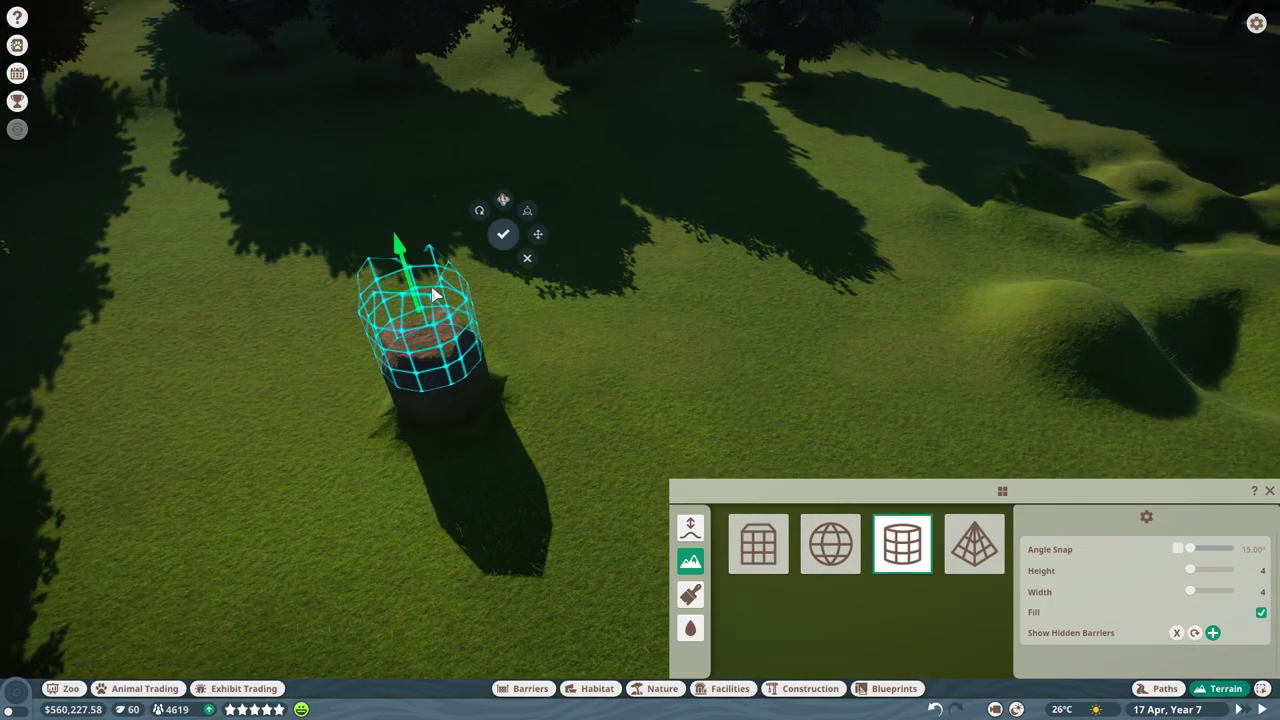
left_click_drag(410, 283, 384, 180)
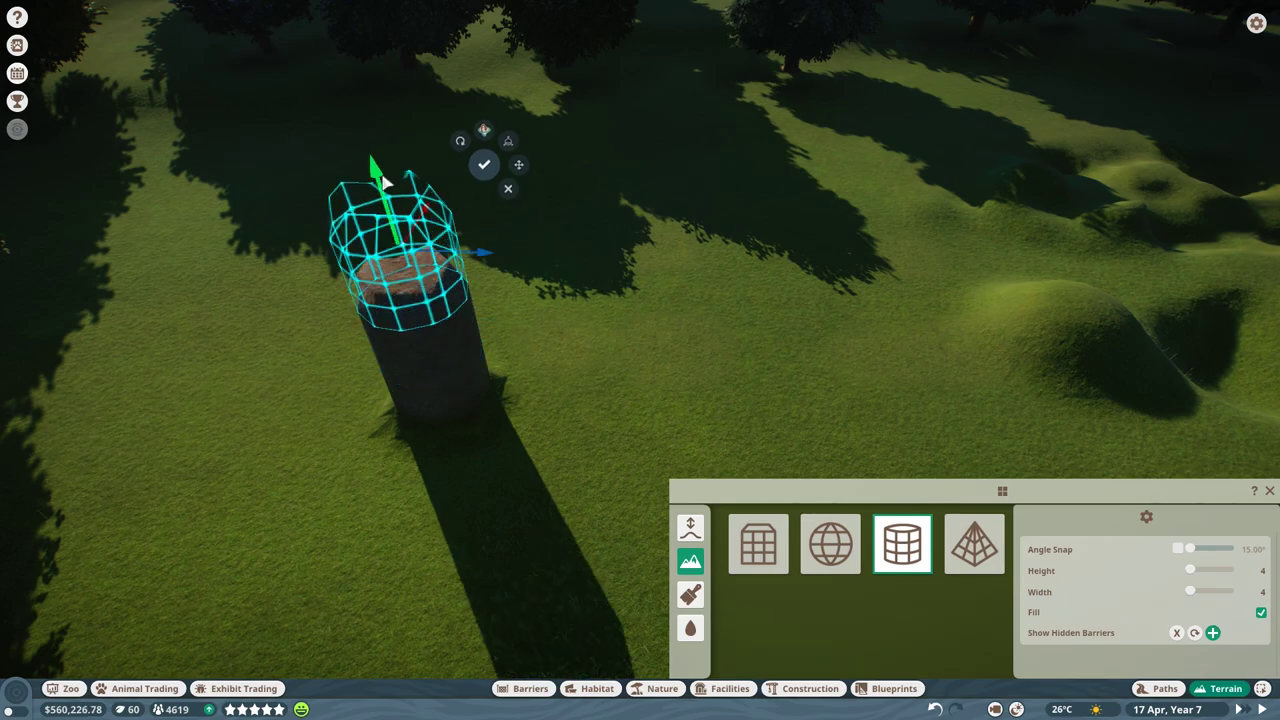
scroll(384, 178, "down", 2)
left_click(420, 196)
mouse_move(451, 212)
left_mouse_down()
mouse_move(417, 83)
mouse_move(441, 137)
left_mouse_up()
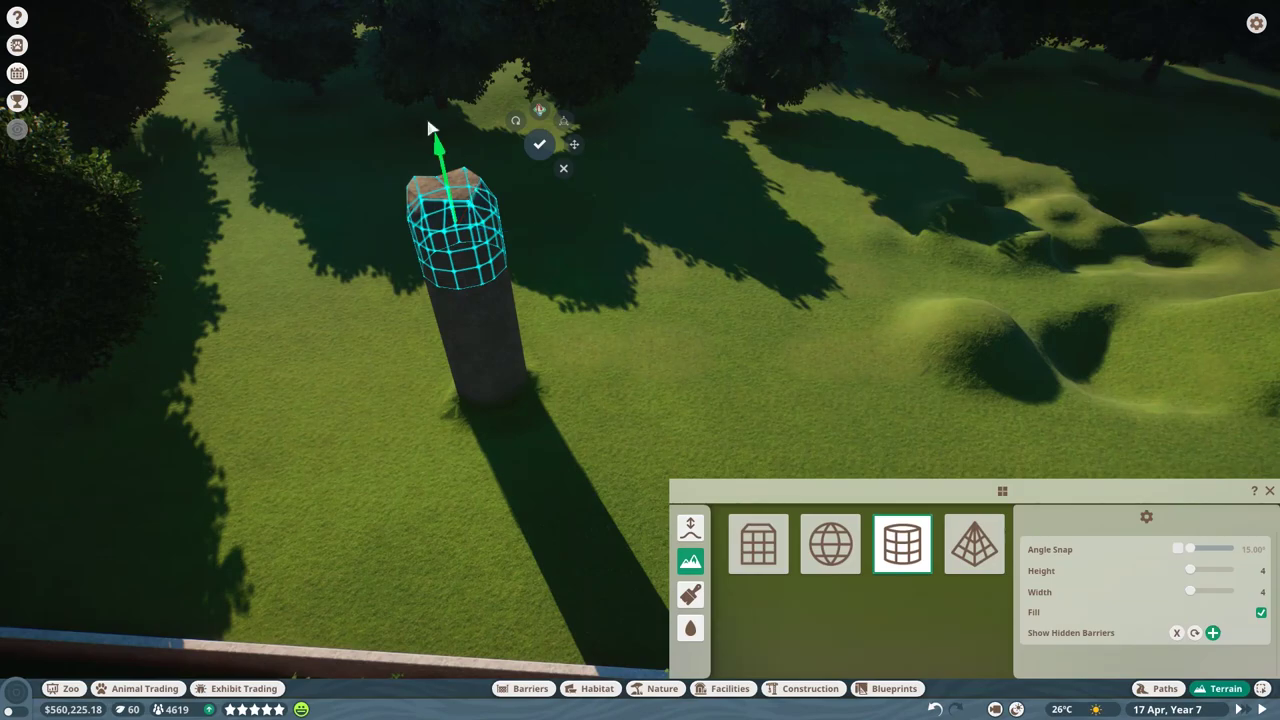
Move the cylinder sideways off the pillar and fill it downward to the ground to form a second pillar beside the first.
key("d")
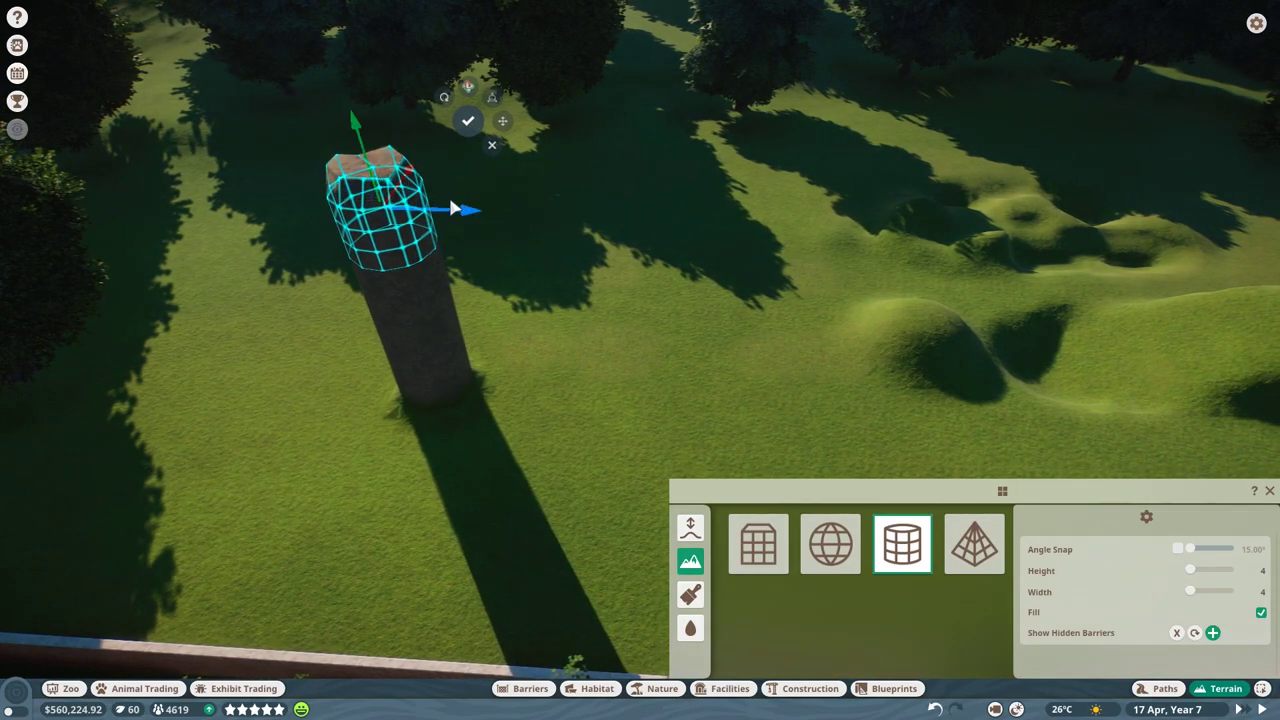
mouse_move(452, 207)
left_mouse_down()
mouse_move(783, 238)
mouse_move(743, 241)
left_mouse_up()
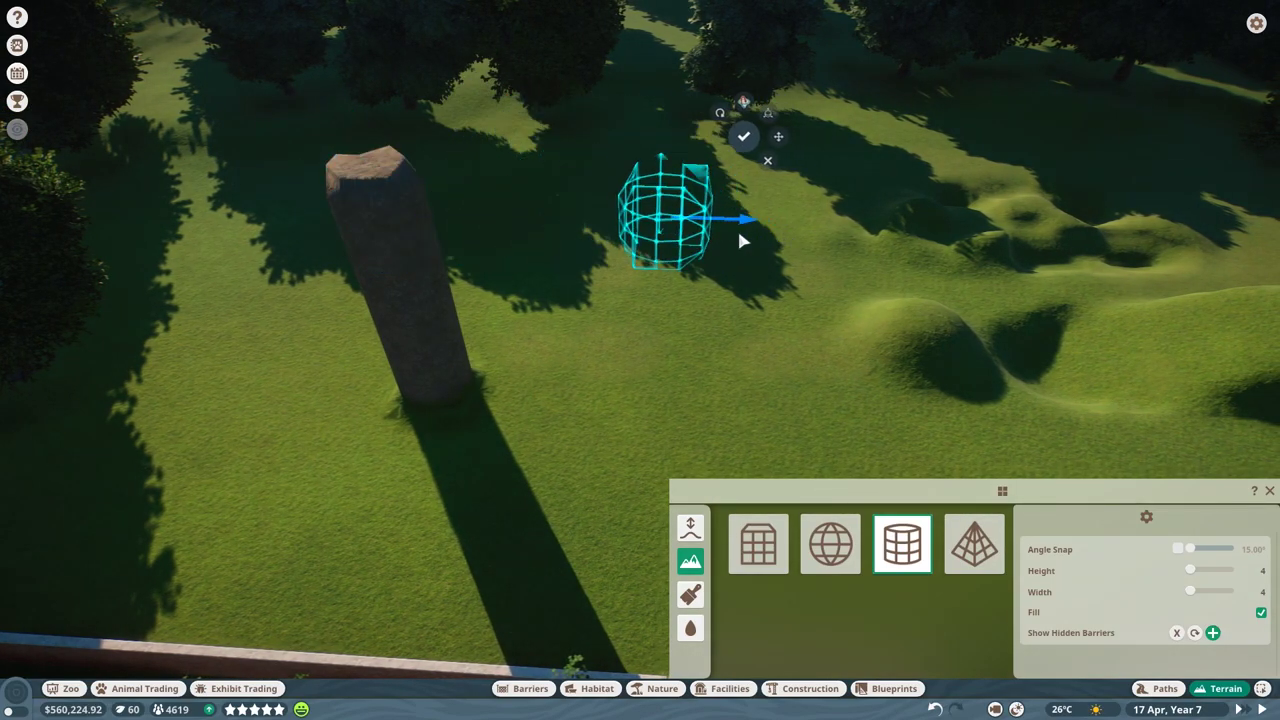
left_click(722, 231)
key("d")
left_click_drag(648, 160, 647, 358)
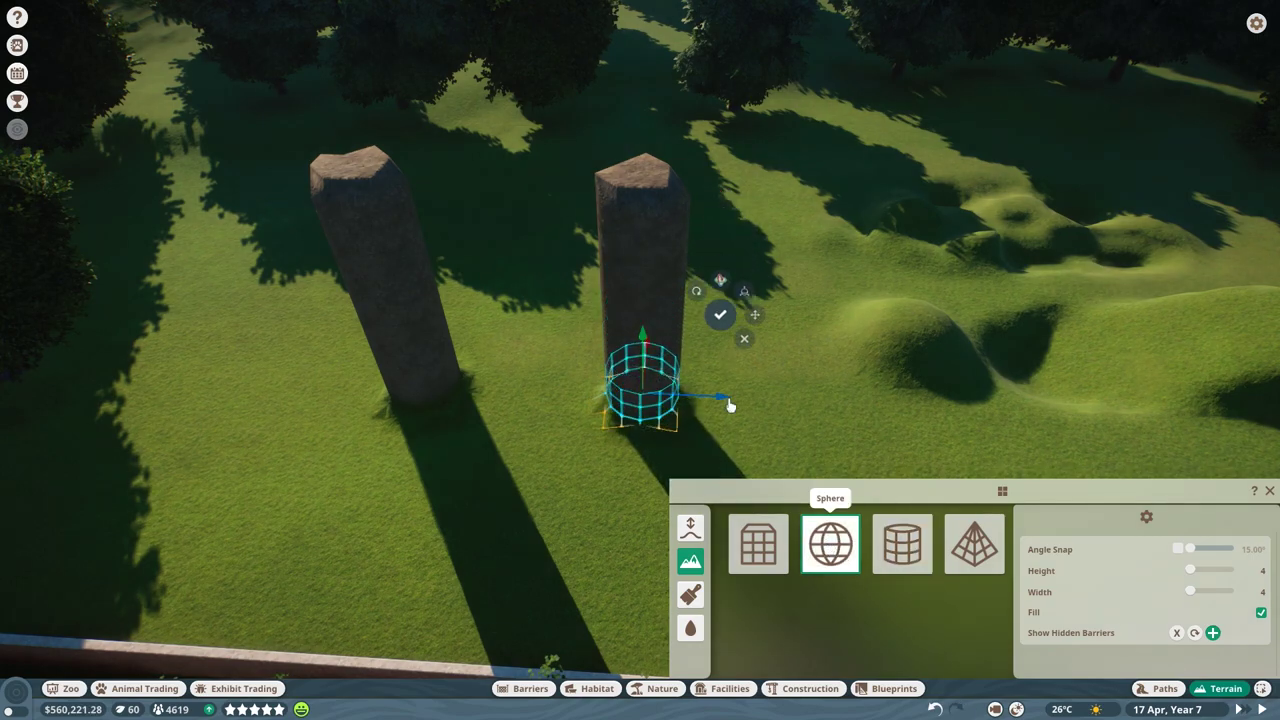
left_click_drag(730, 404, 615, 400)
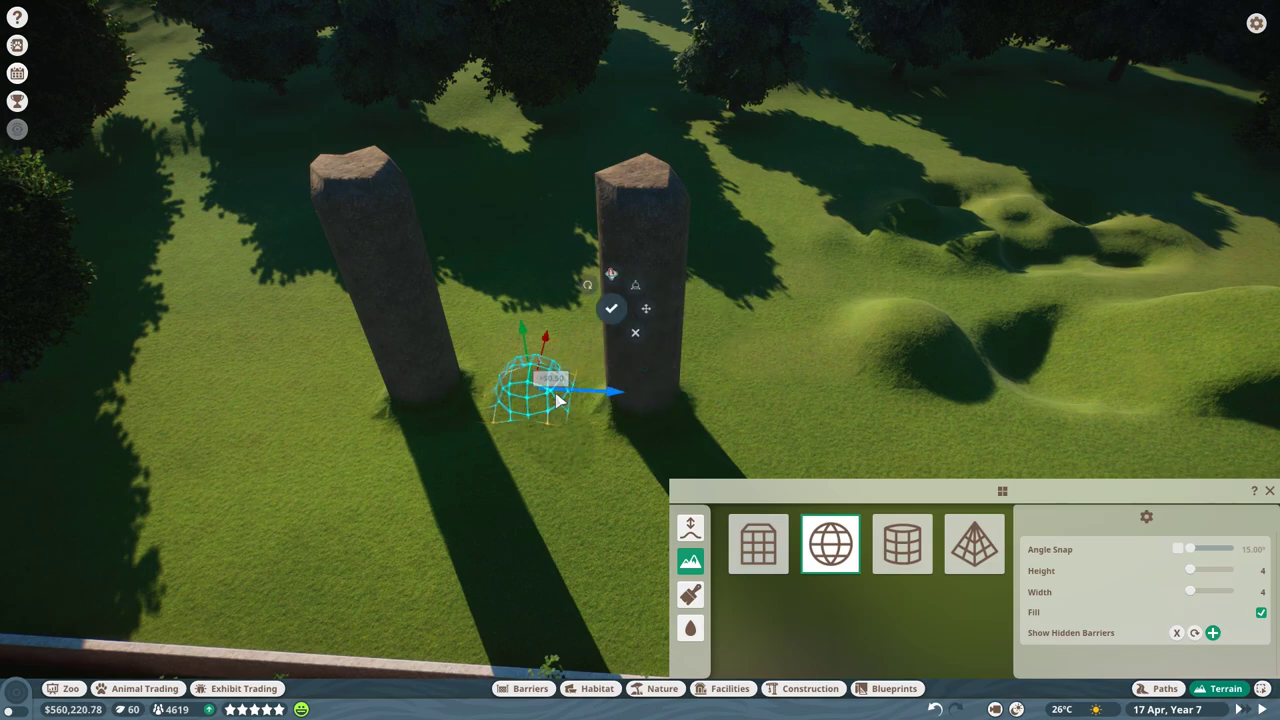
scroll(566, 418, "down", 2)
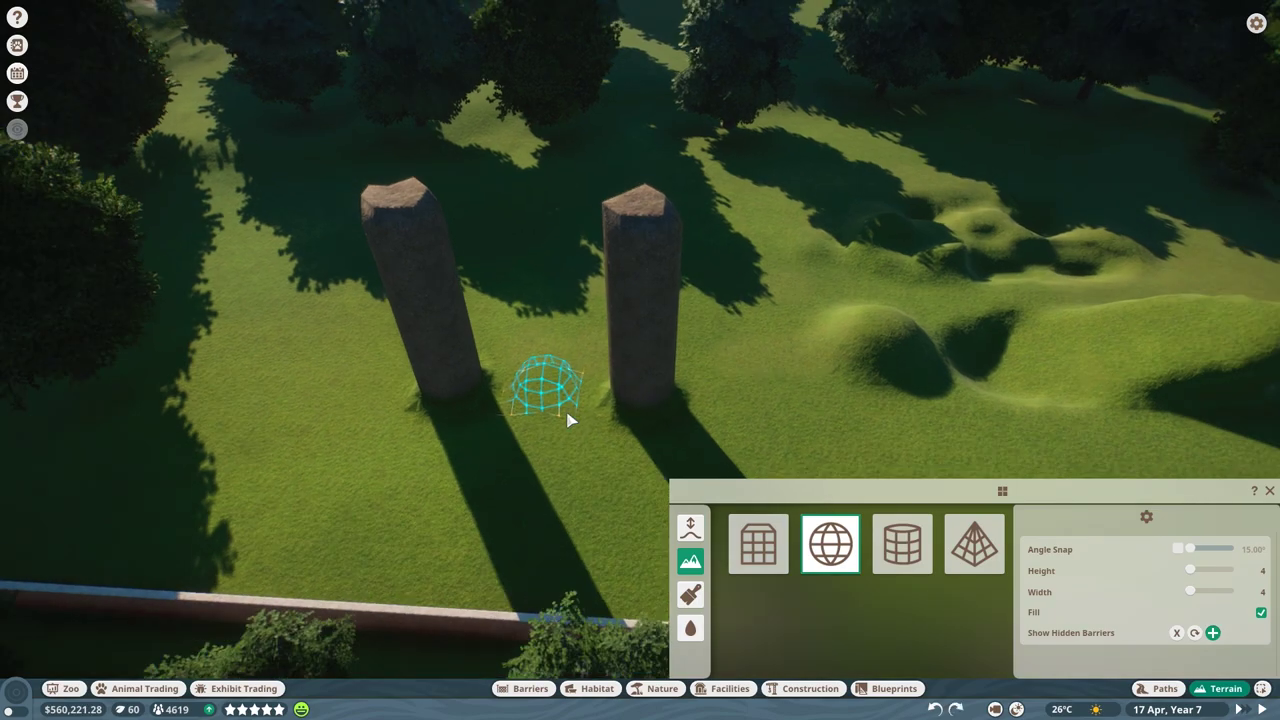
scroll(515, 394, "up", 6)
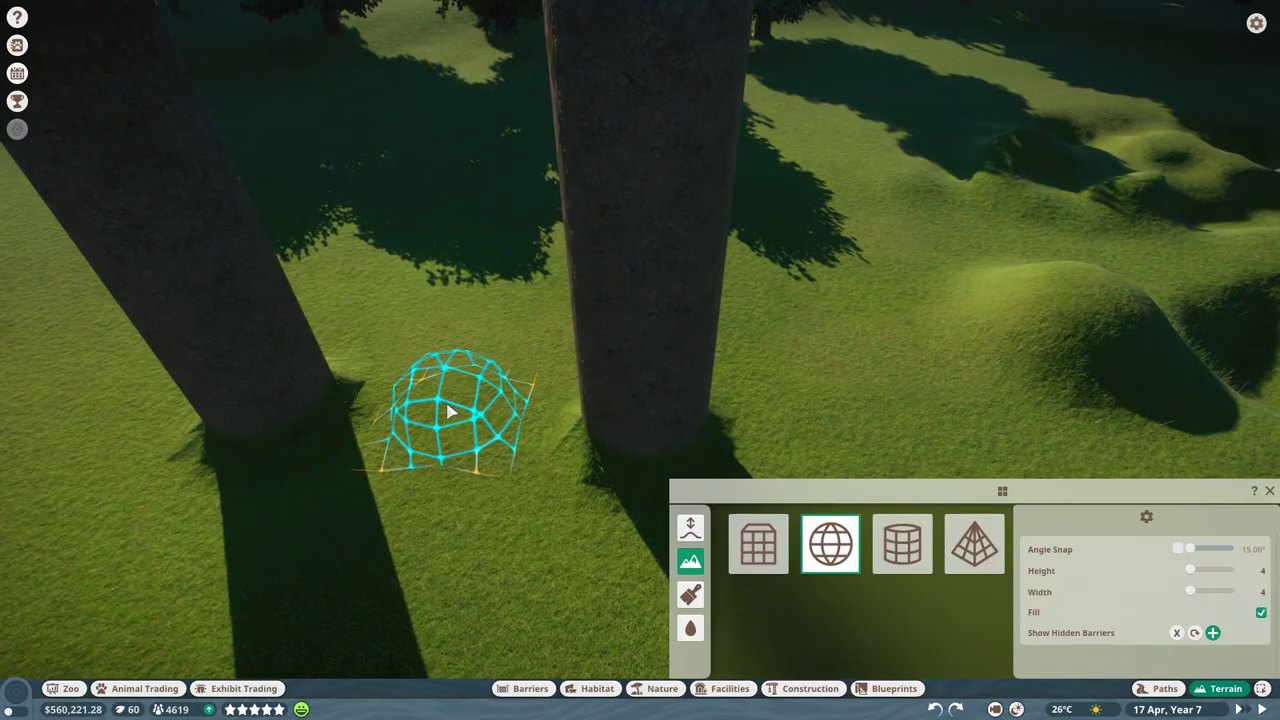
scroll(451, 412, "down", 5)
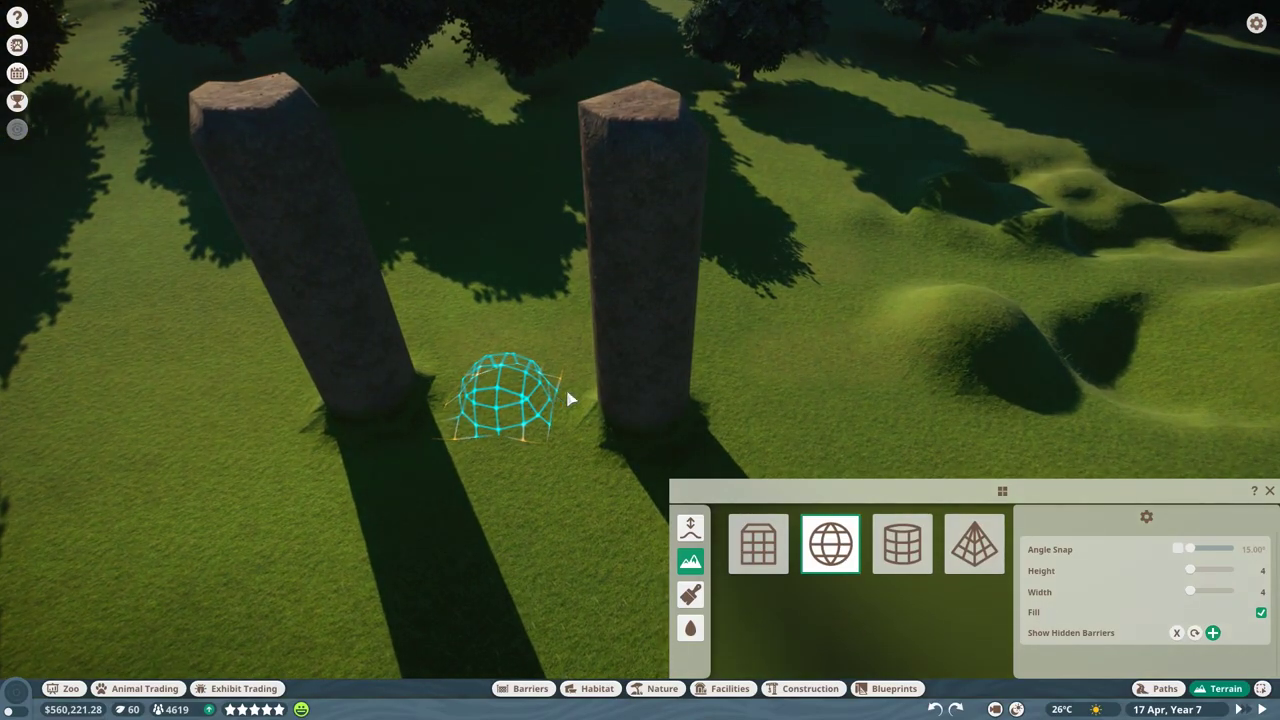
scroll(567, 393, "down", 5)
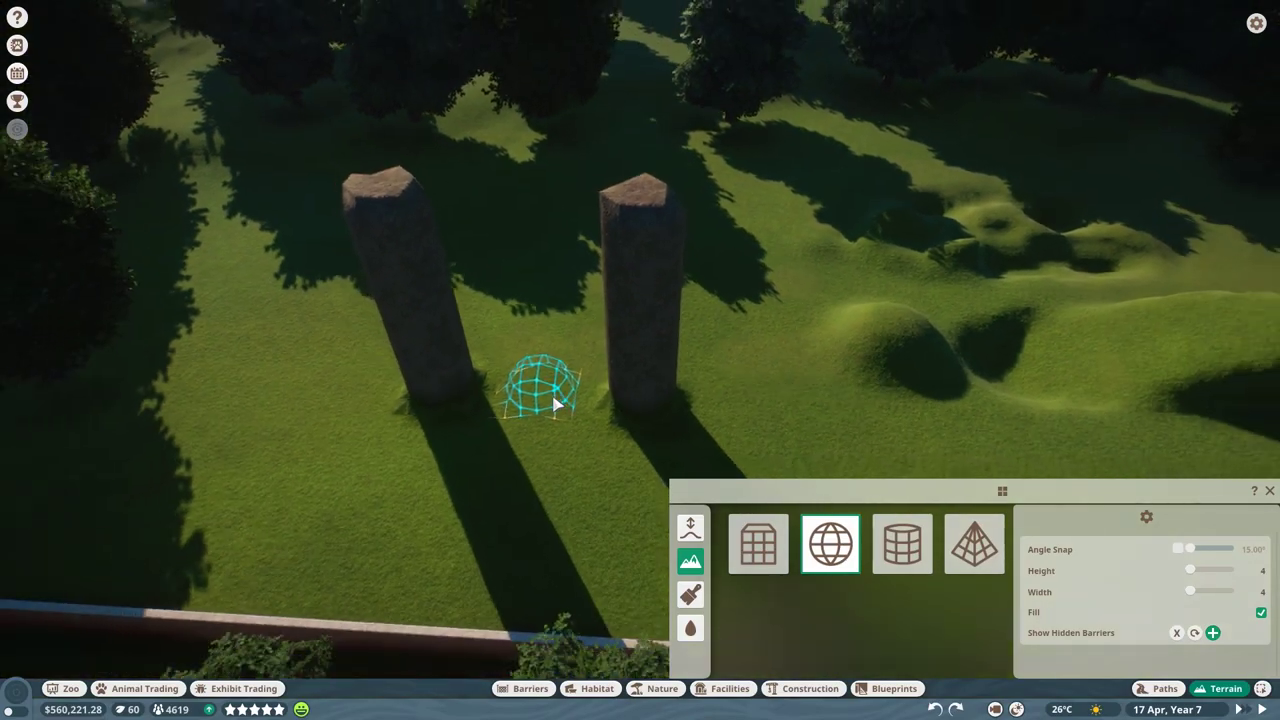
key("Escape")
scroll(562, 396, "up", 4)
key("Escape")
key("Escape")
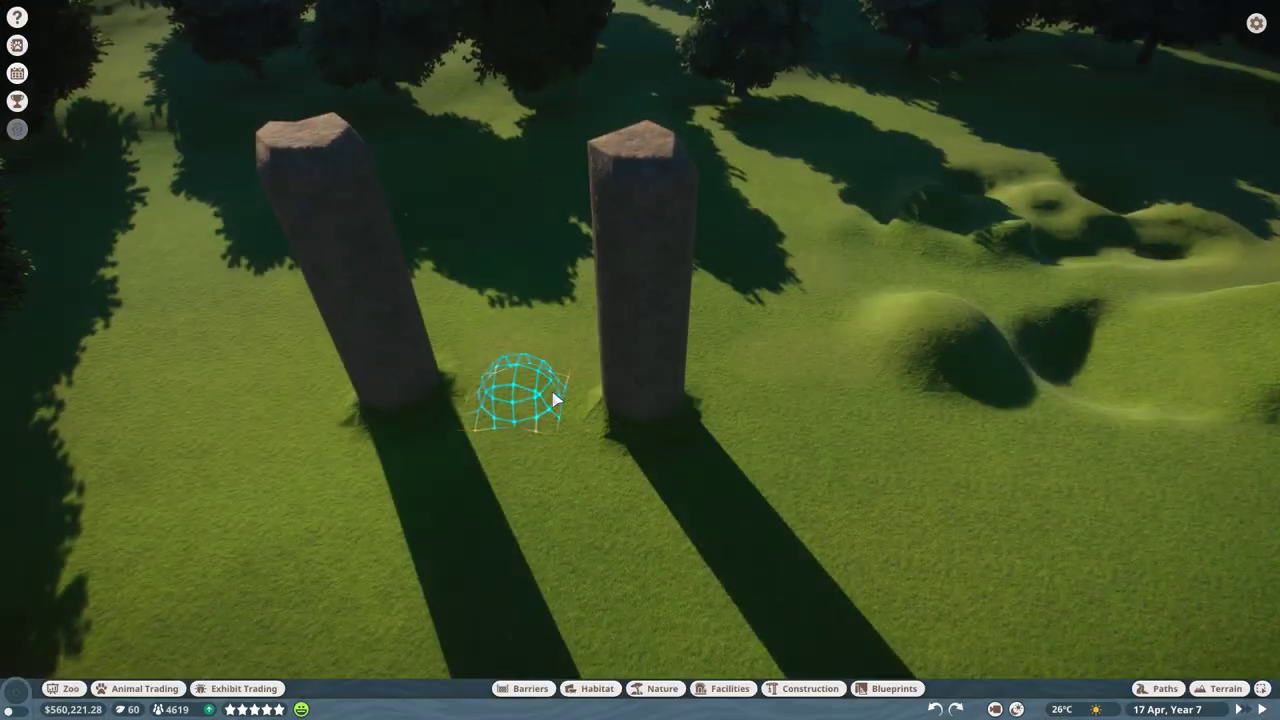
scroll(570, 405, "down", 5)
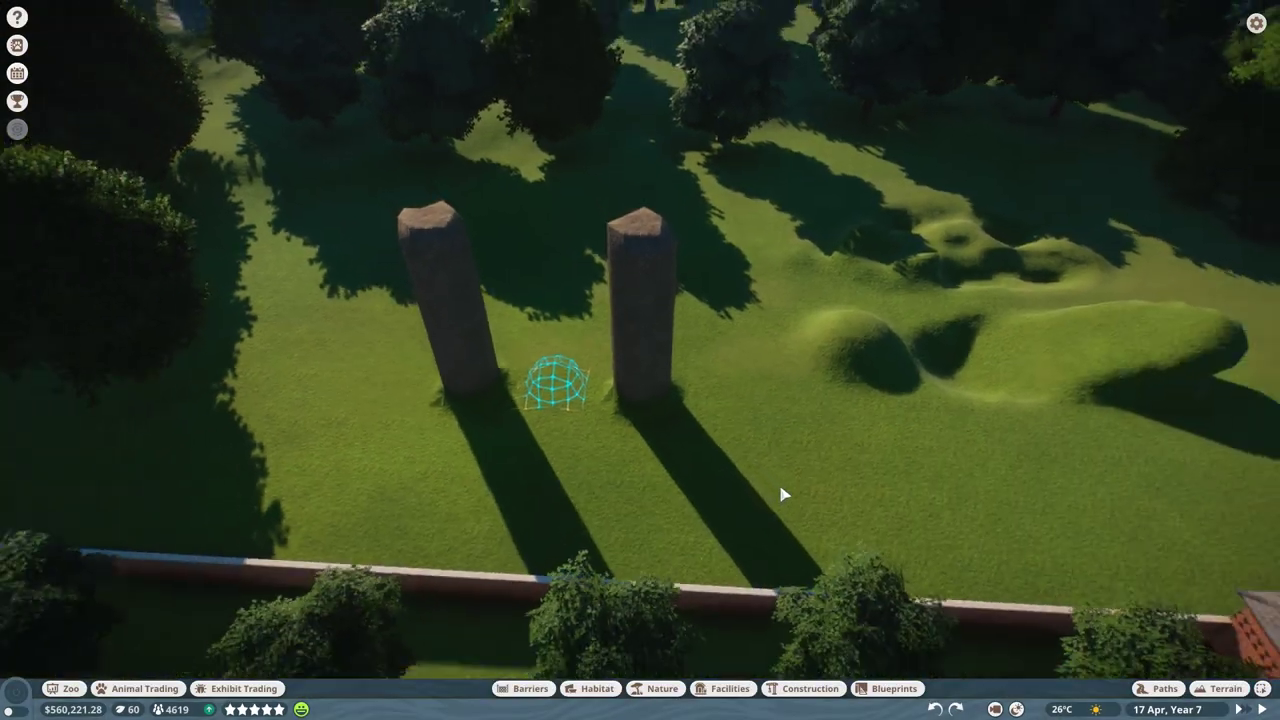
scroll(783, 491, "up", 4)
Pin a sphere between the two pillars, raise it to their tops, and enlarge it to height 9 and width 10.
left_click(1226, 691)
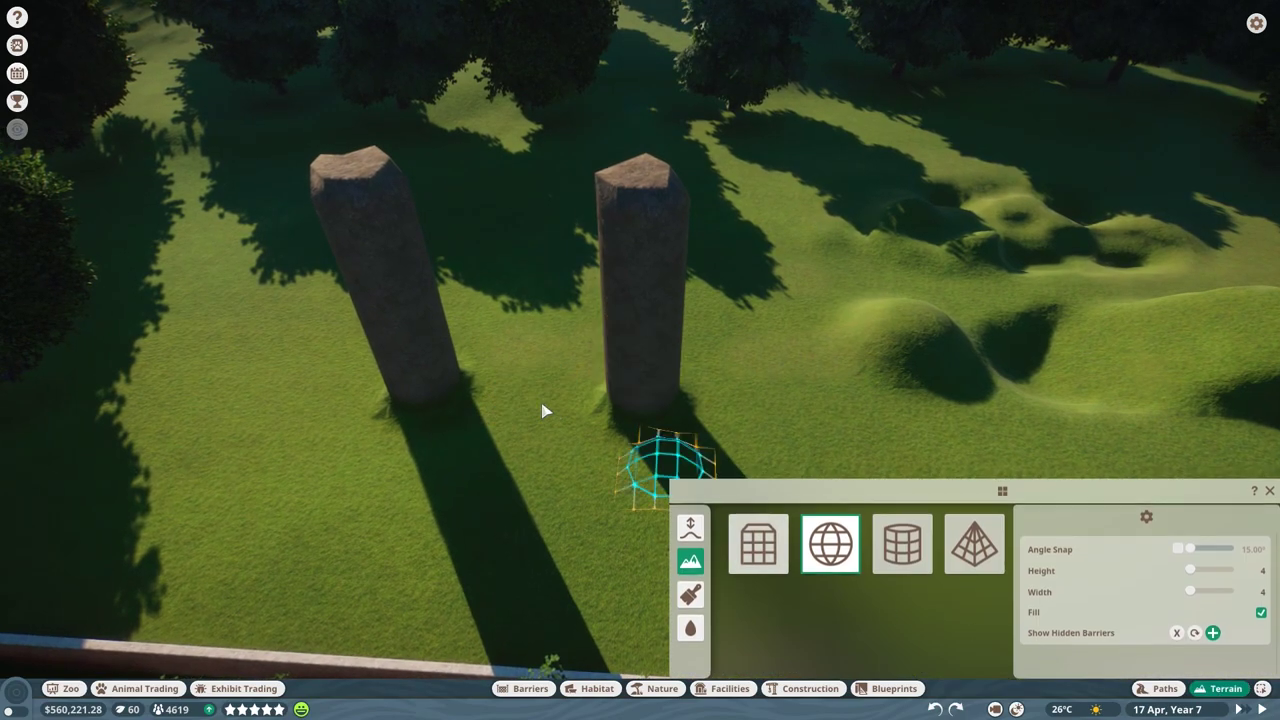
scroll(542, 405, "down", 2)
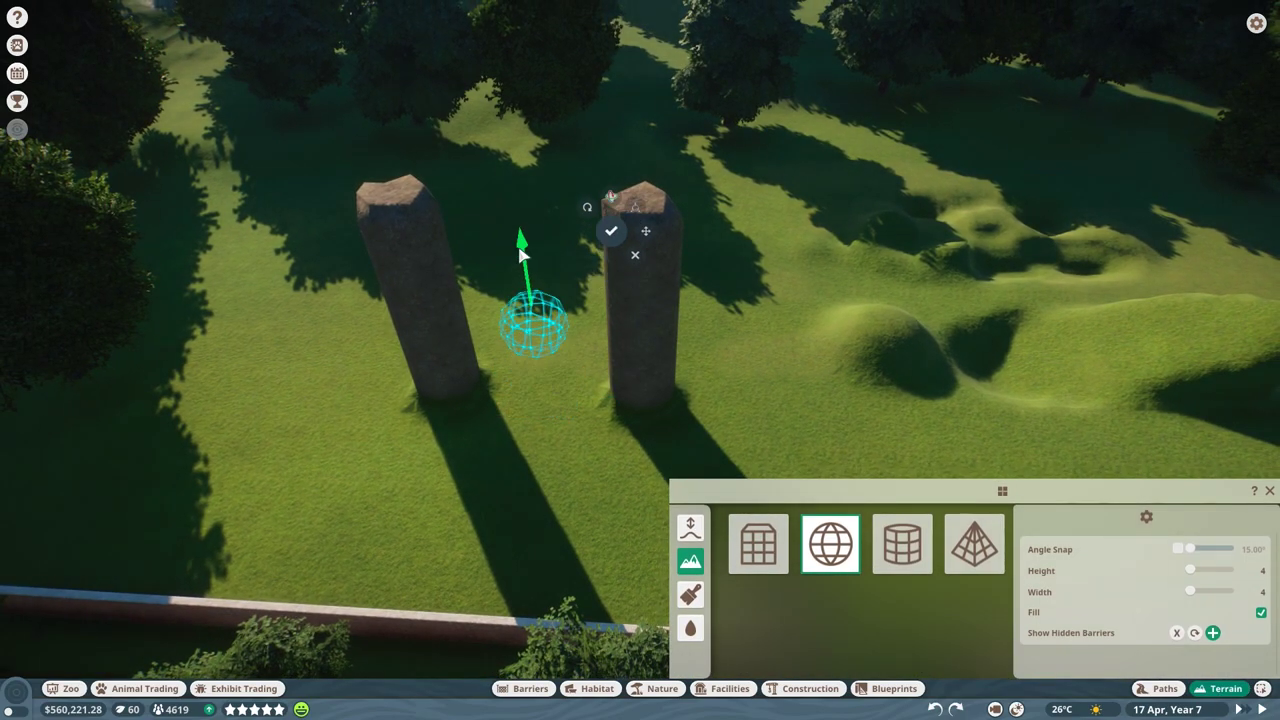
left_click_drag(520, 255, 518, 185)
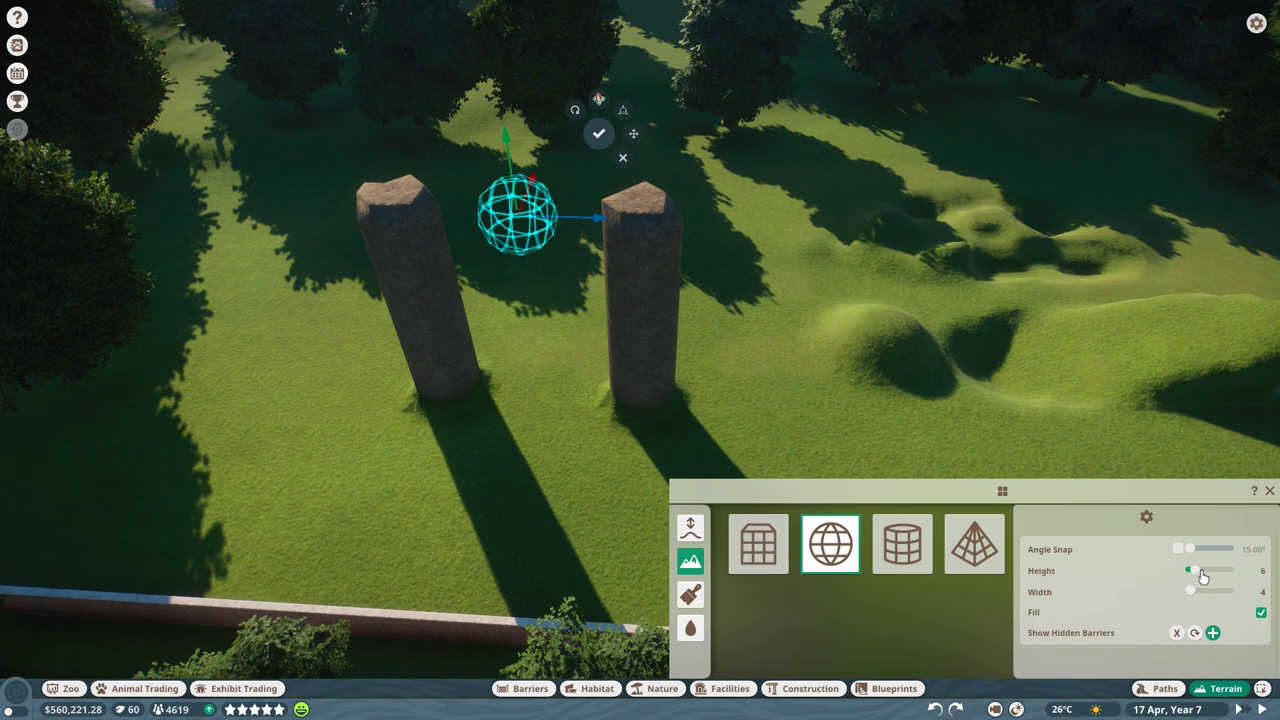
left_click_drag(1192, 597, 1208, 597)
left_click_drag(772, 376, 770, 382)
key("d")
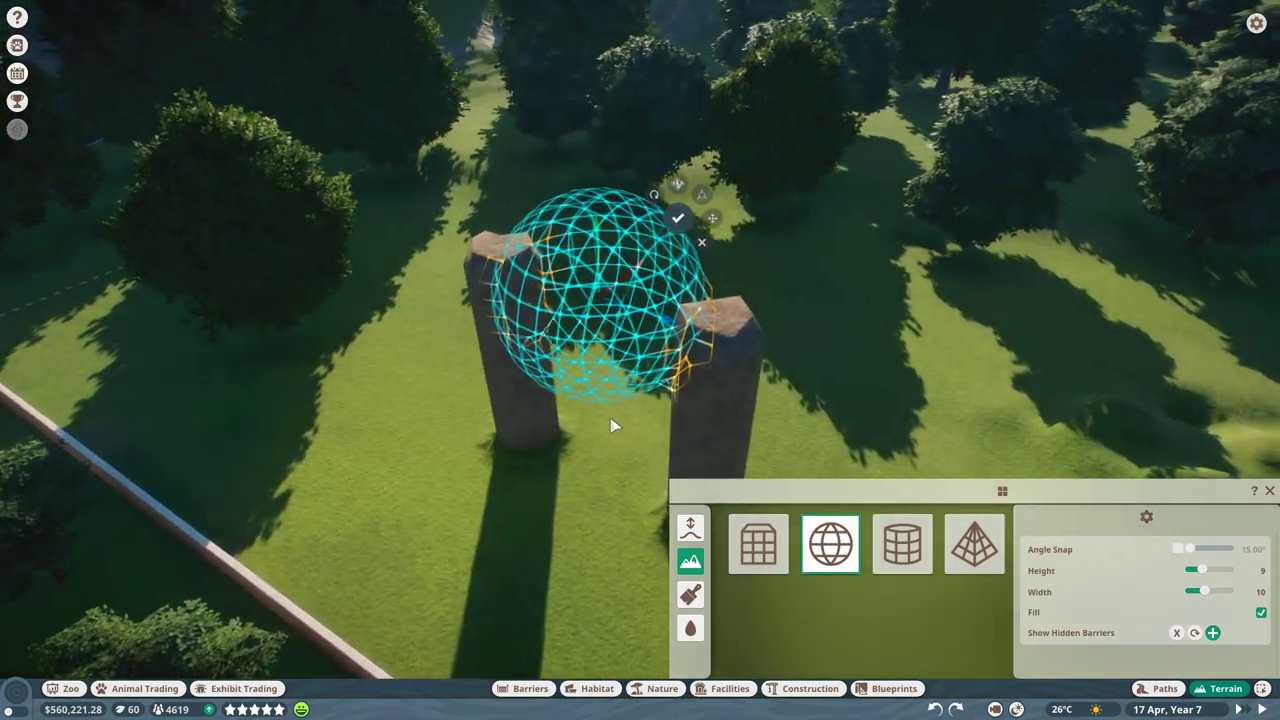
Fill the sphere so its rock merges with both pillar tops, and close the terrain tools to inspect the arch.
left_click(616, 428)
key("d")
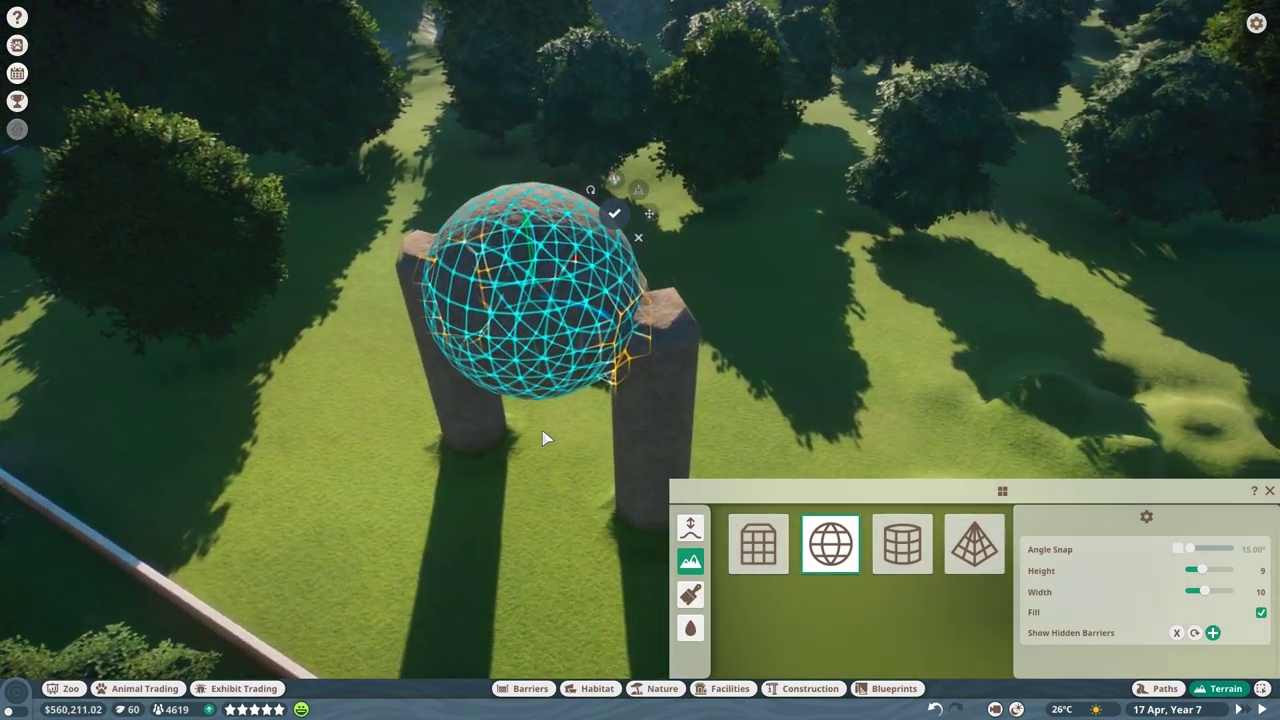
key("Escape")
key("Escape")
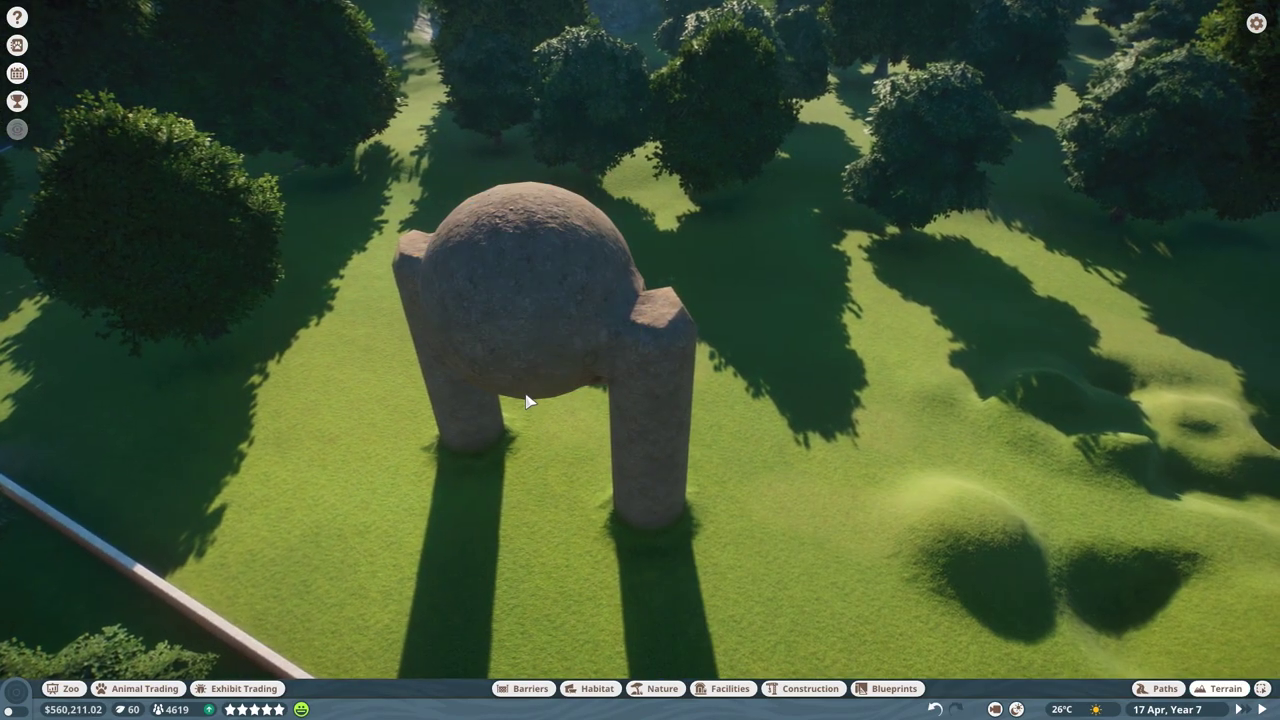
left_click_drag(540, 386, 530, 325)
key("e")
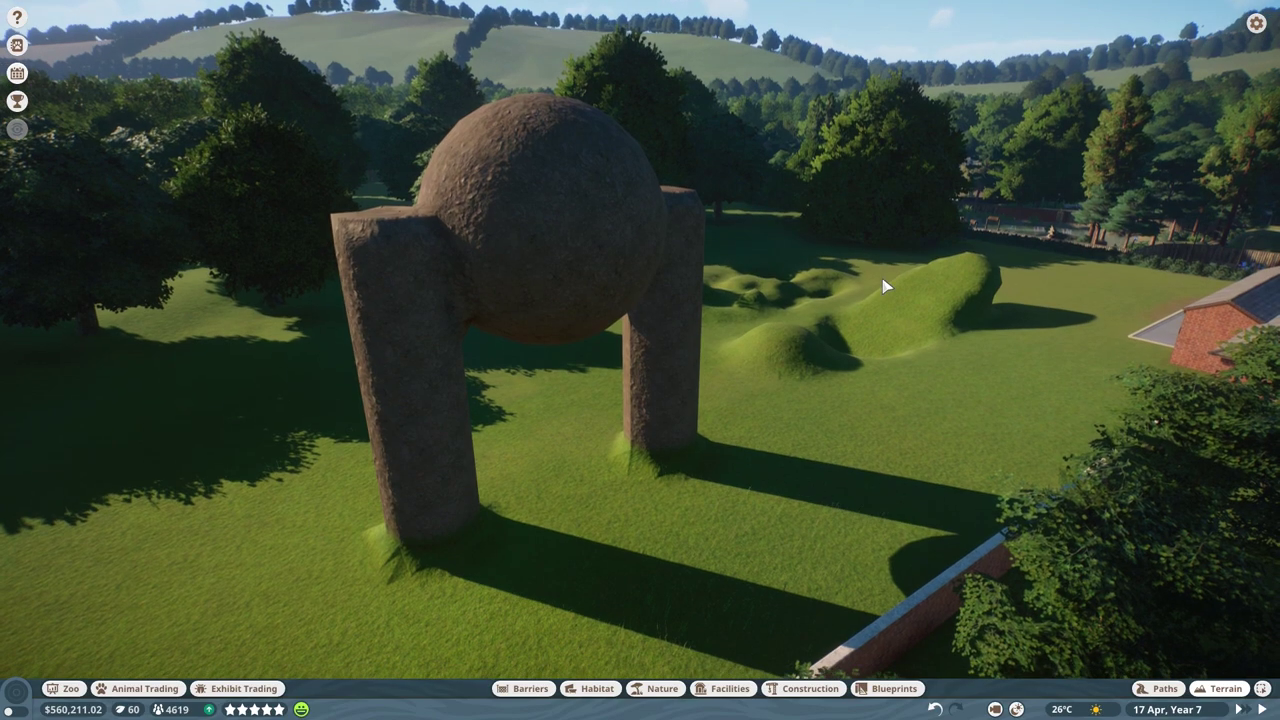
Smooth the rough grass around the first pillar's base with the smoothing brush at 60% intensity and size 4.
left_click(1214, 703)
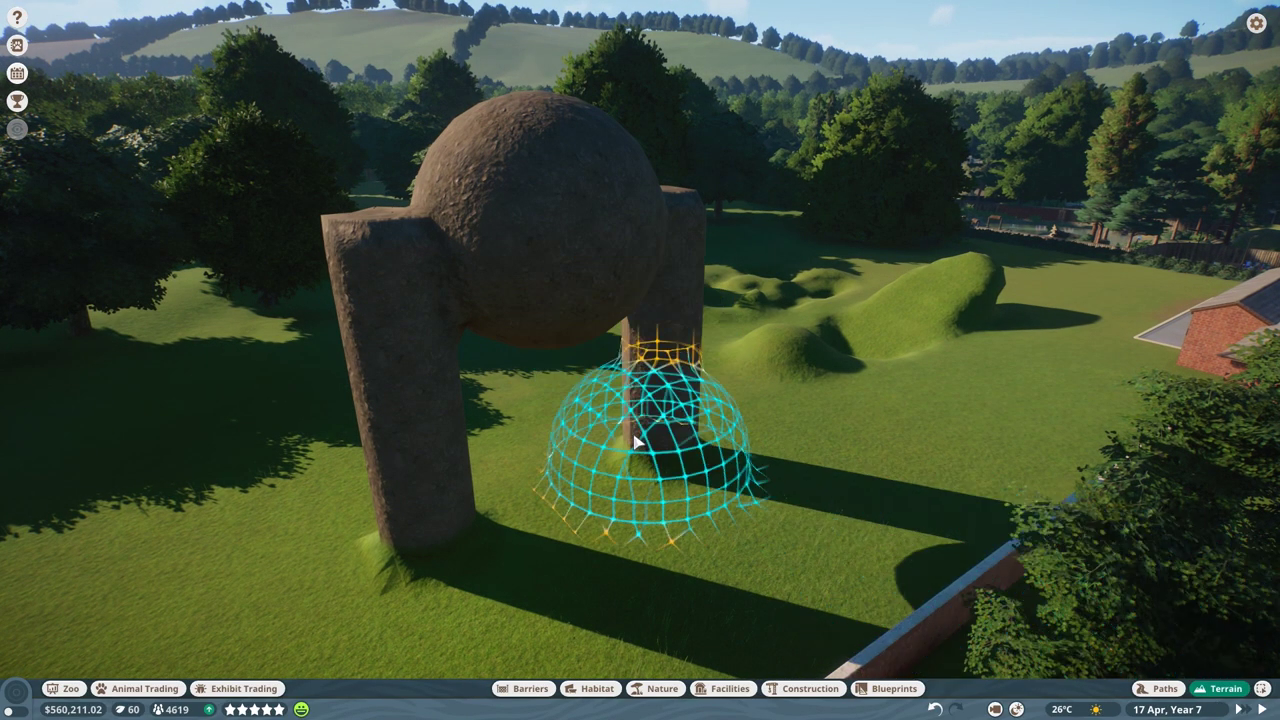
right_click(797, 481)
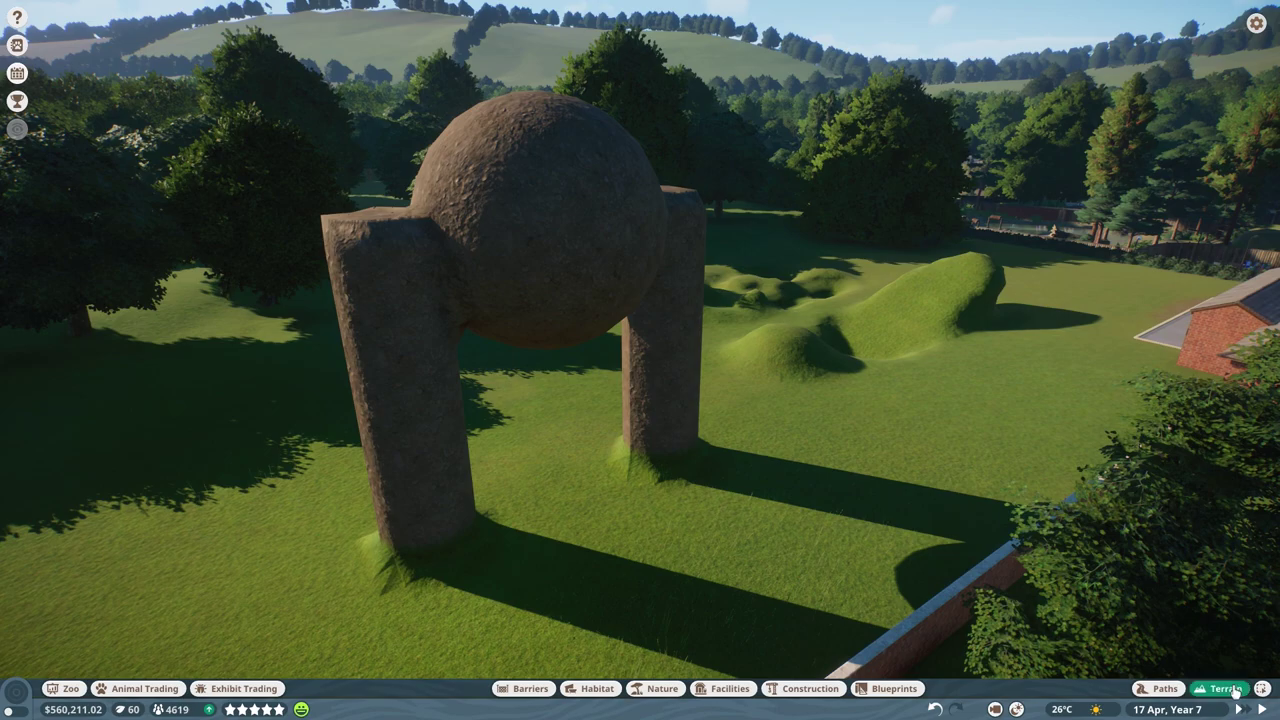
left_click(1224, 689)
left_click(1166, 689)
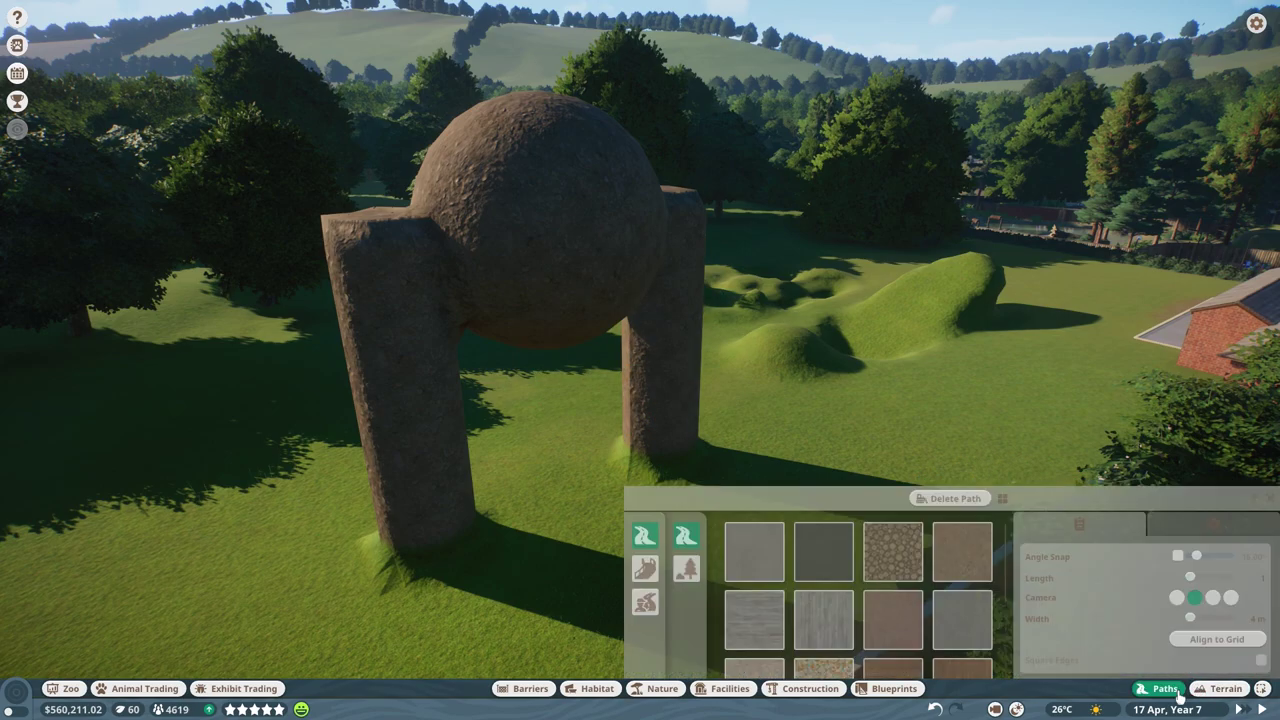
left_click(1224, 689)
left_click(700, 534)
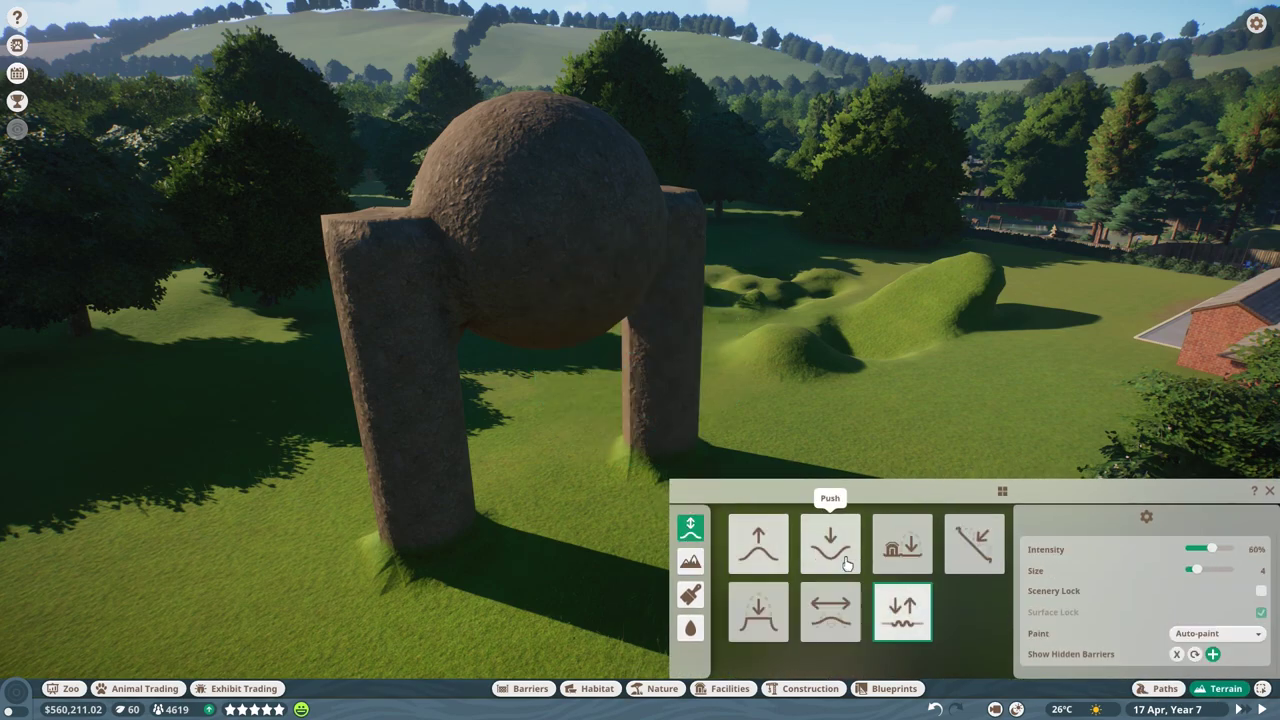
scroll(516, 503, "up", 3)
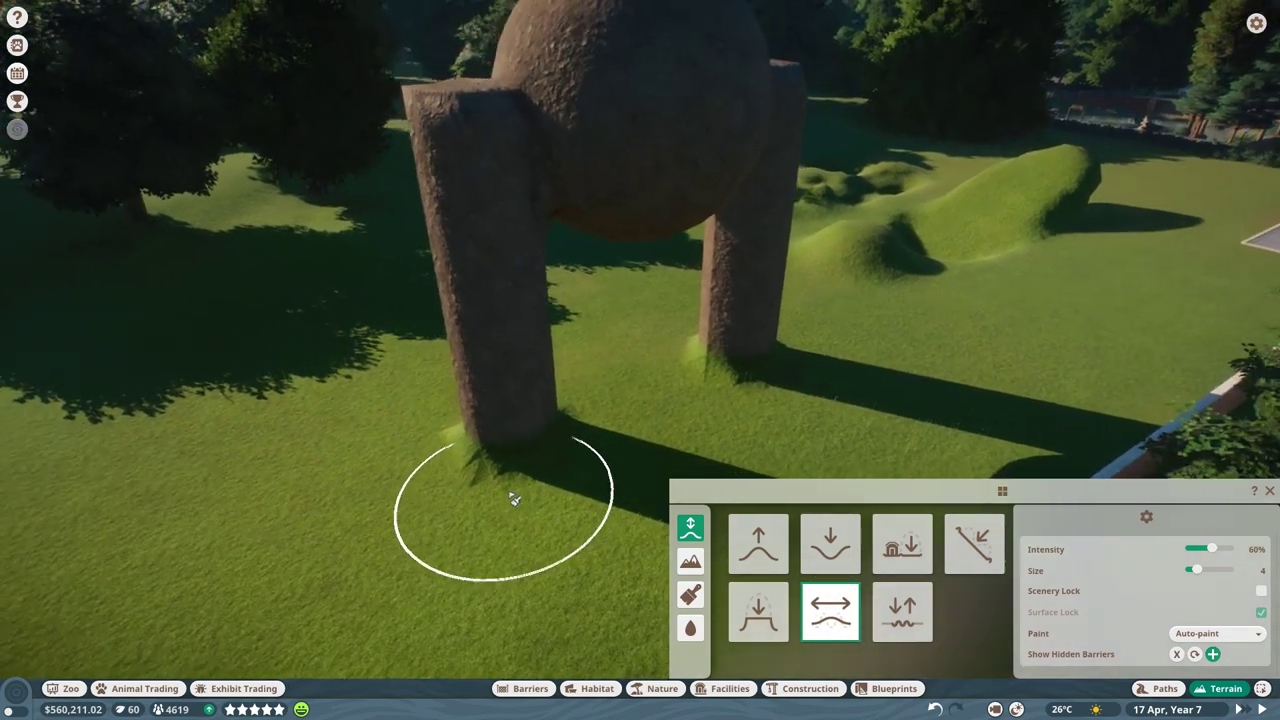
scroll(490, 506, "up", 2)
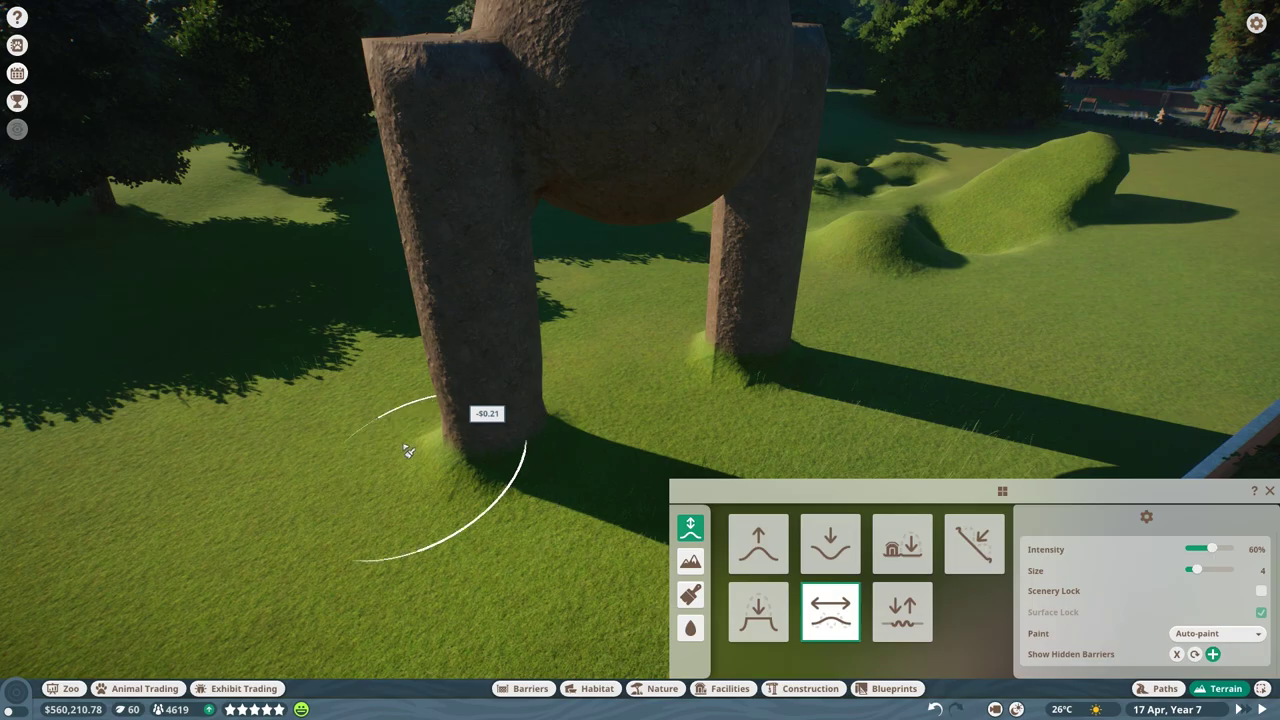
Smooth the ground around the second pillar's base, working on both its front and far sides.
left_click_drag(650, 373, 785, 392)
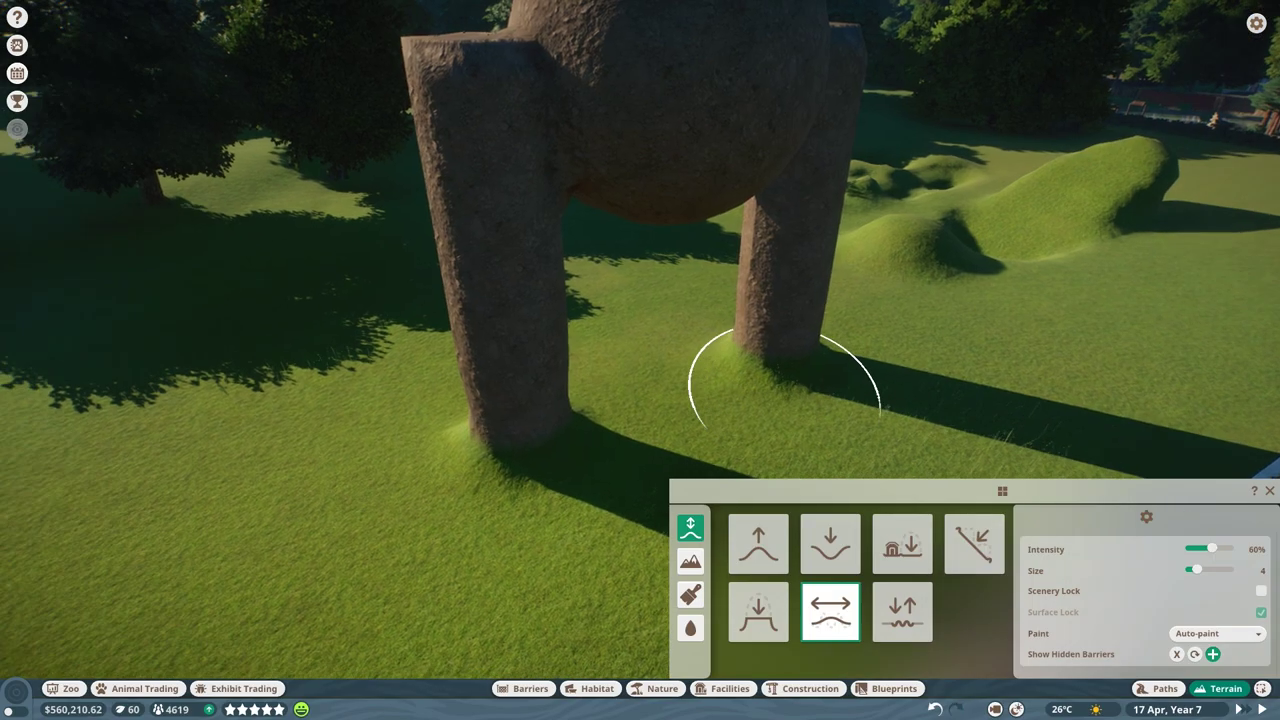
key("d")
key("a")
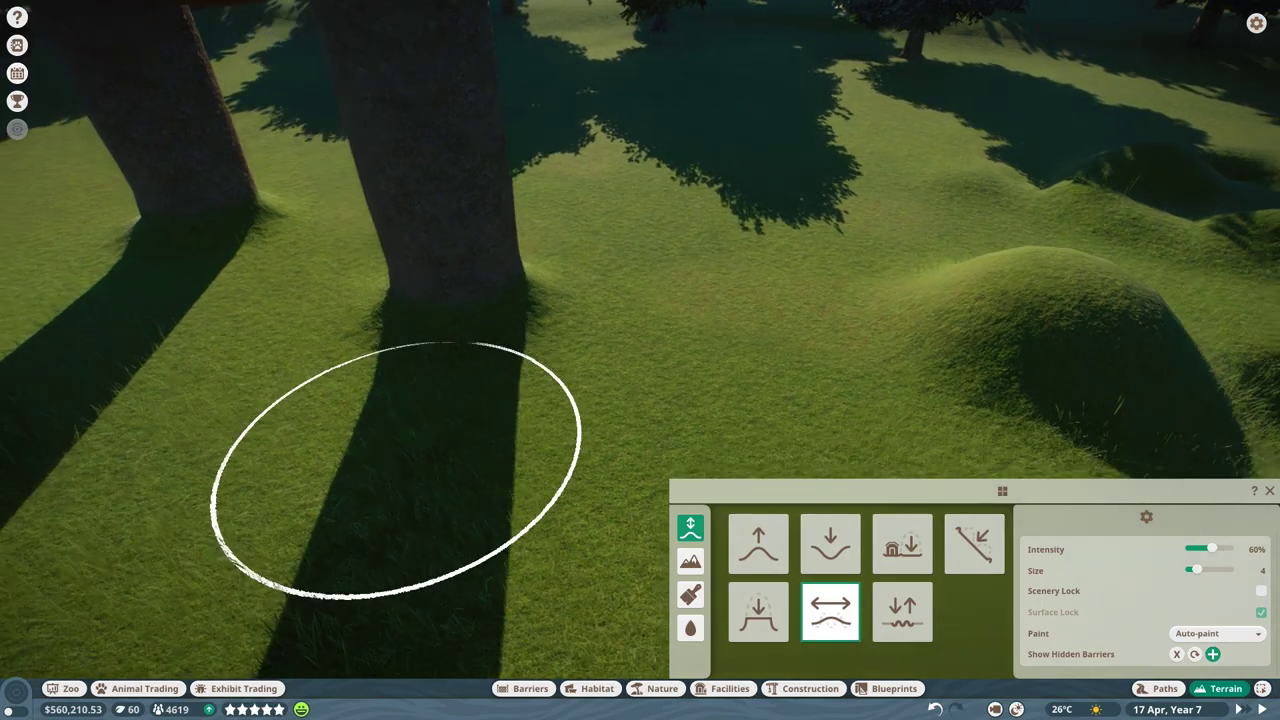
left_click_drag(400, 455, 386, 429)
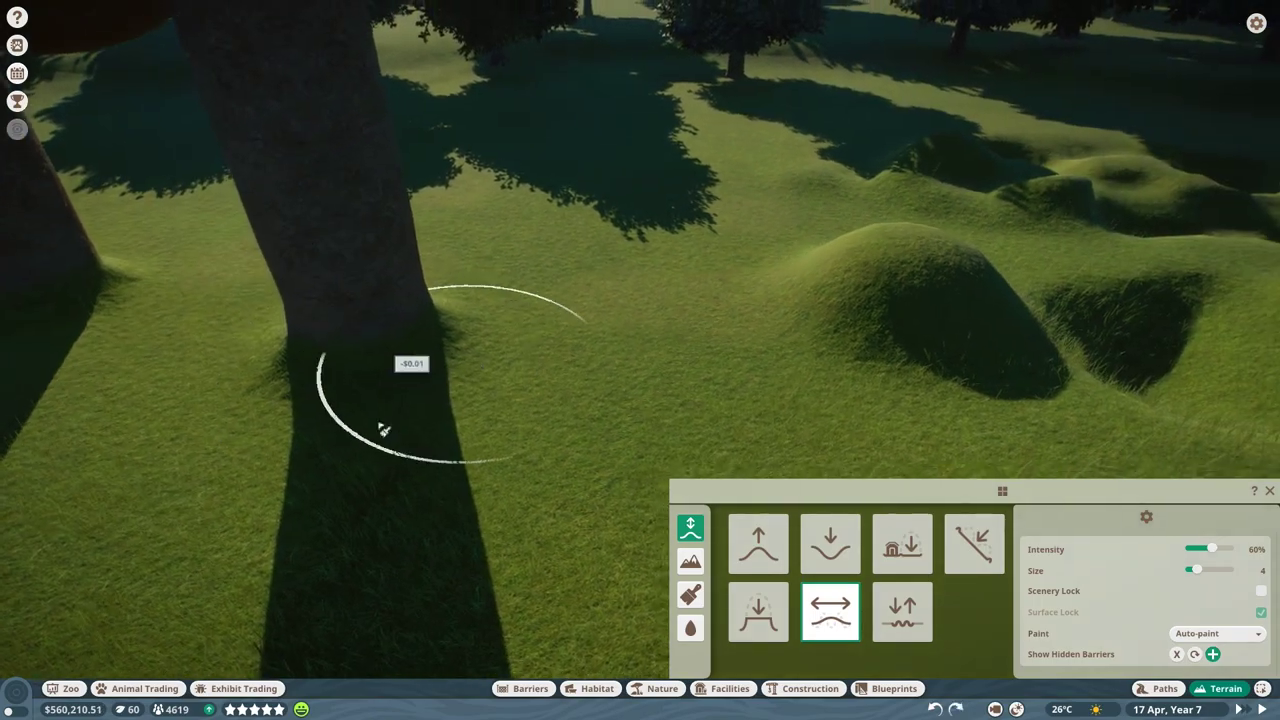
key("a")
left_click_drag(517, 320, 667, 279)
scroll(668, 280, "down", 10)
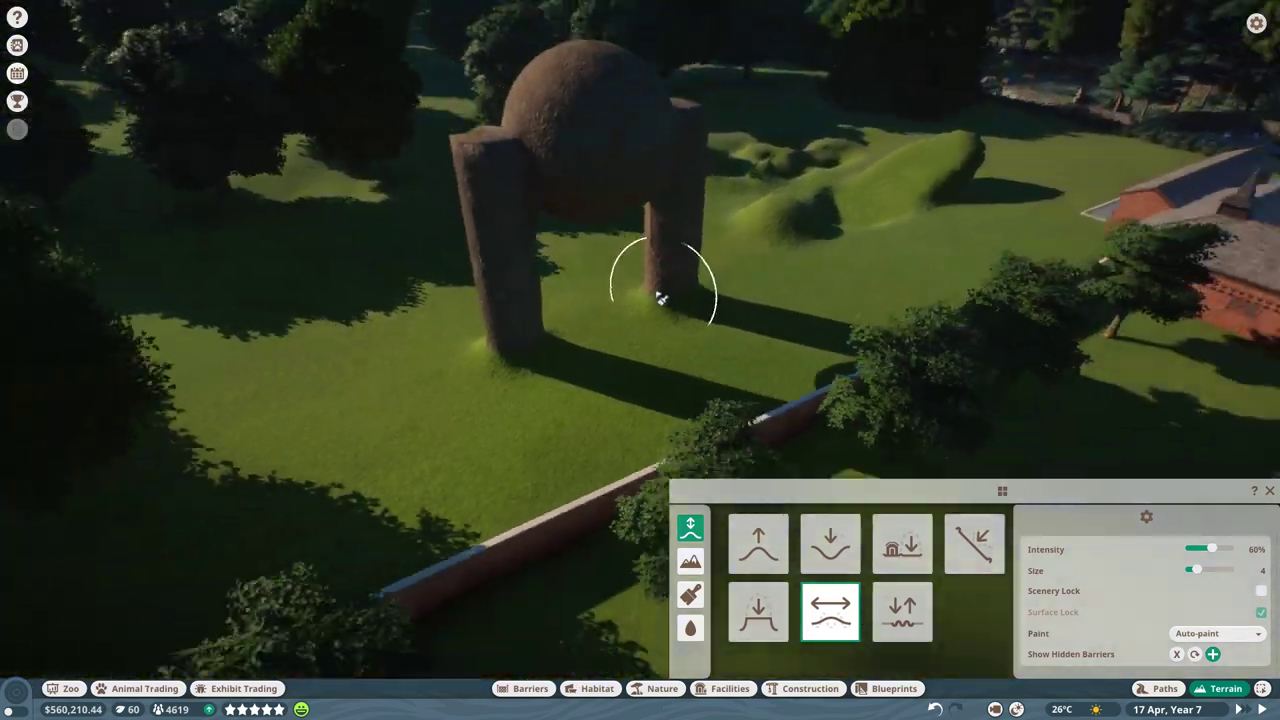
Set the smoothing brush to 40% intensity and size 1 and smooth the seam between the sphere and the near pillar.
scroll(617, 294, "up", 10)
key("a")
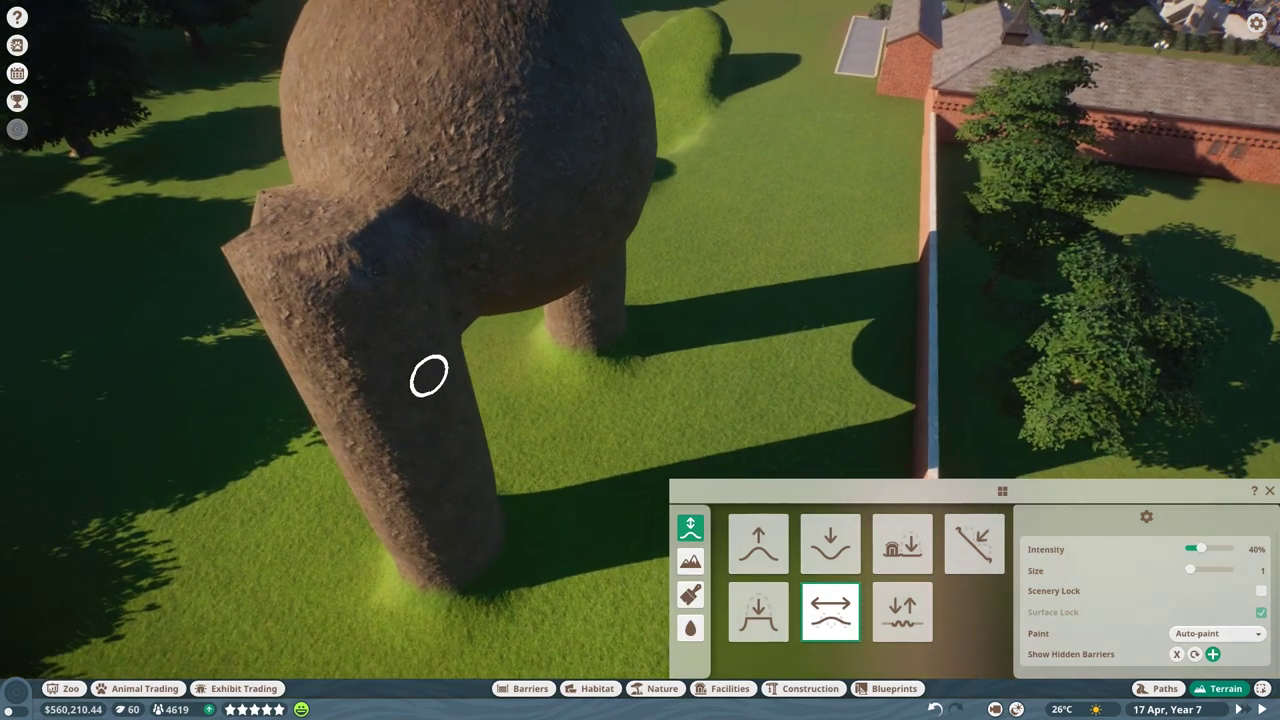
scroll(440, 362, "down", 3)
left_click_drag(514, 303, 605, 320)
scroll(605, 321, "up", 4)
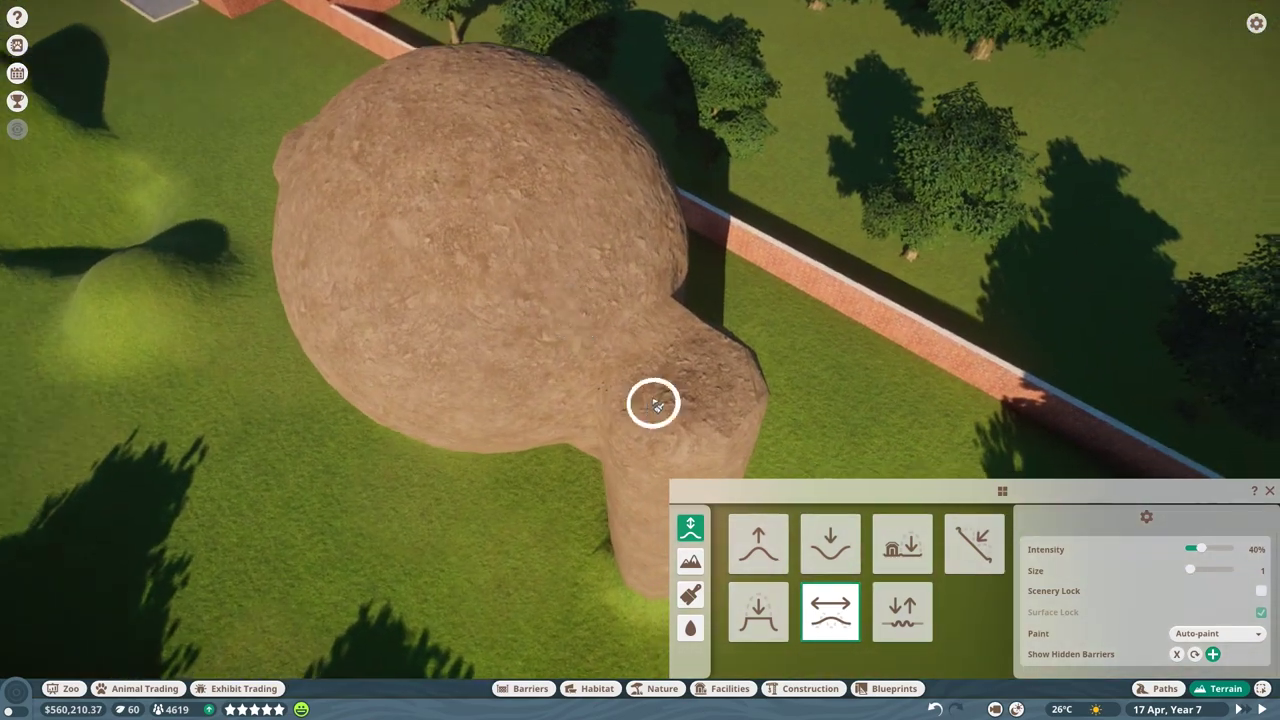
key("ctrl+z")
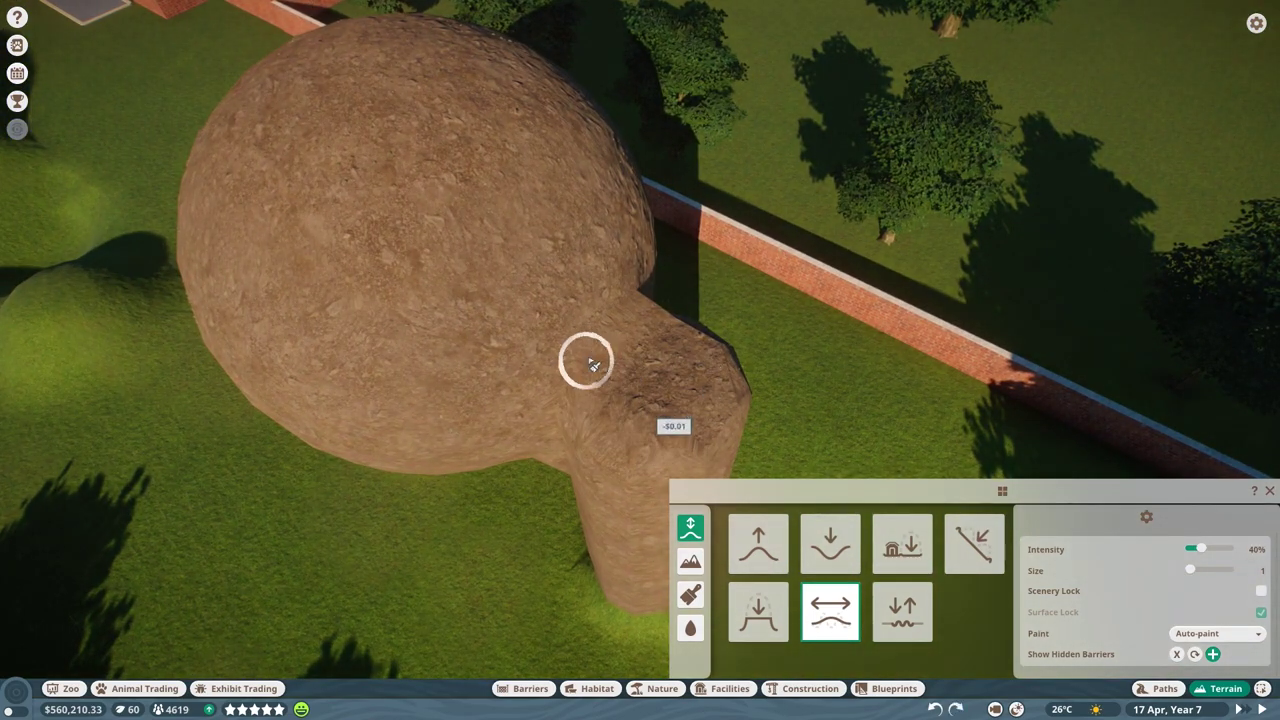
left_click_drag(590, 363, 623, 363)
Set the smoothing brush to size 3, blend the near pillar's top into the sphere, and leave the terrain tools.
key("e")
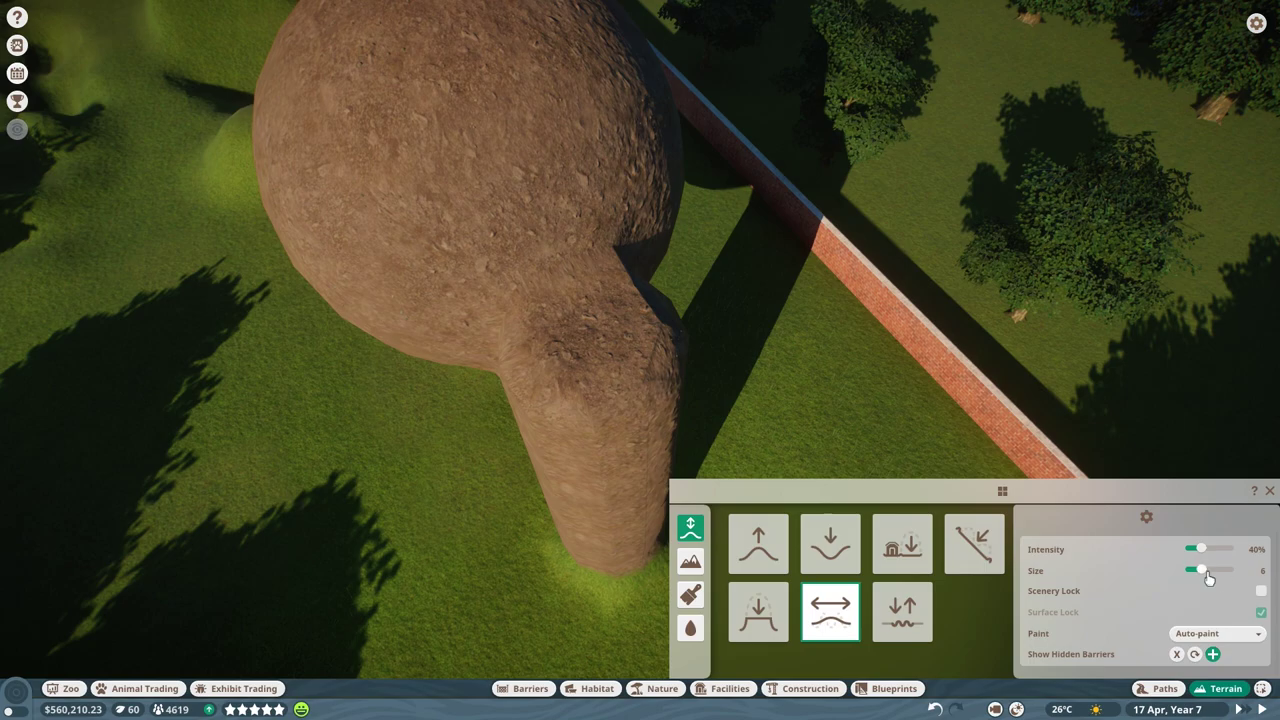
key("q")
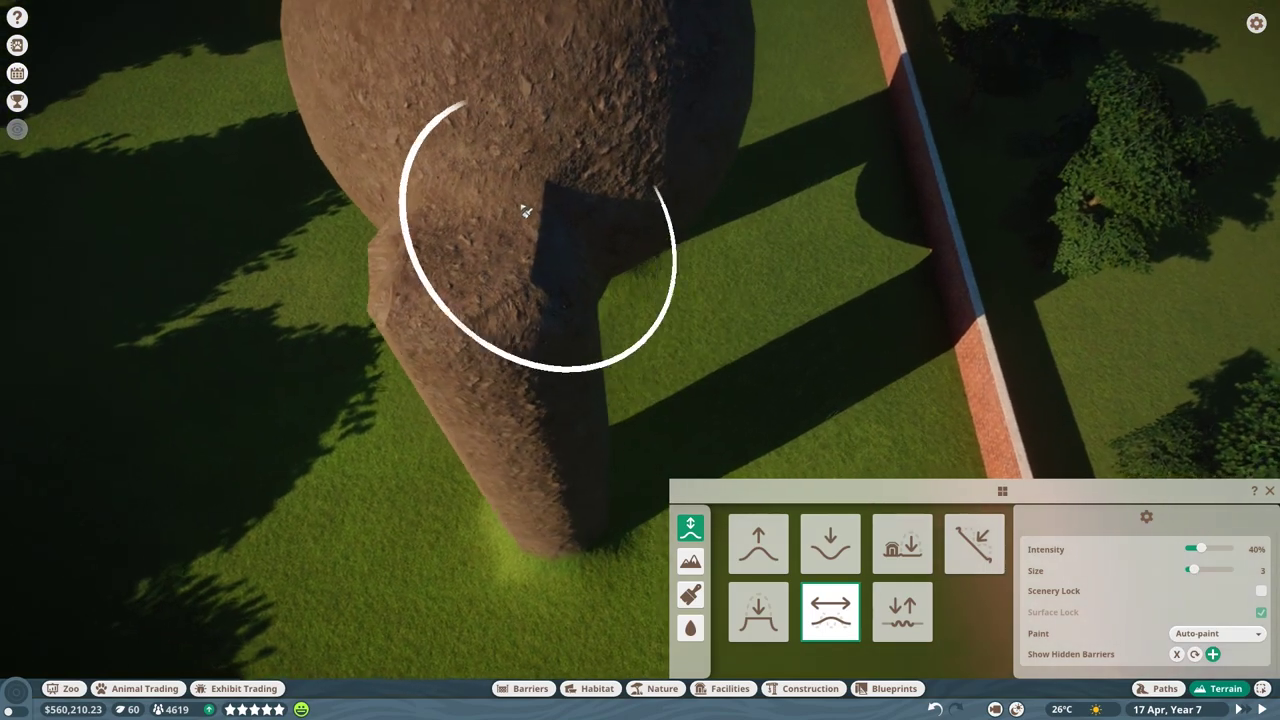
left_click_drag(490, 204, 464, 226)
scroll(690, 275, "down", 5)
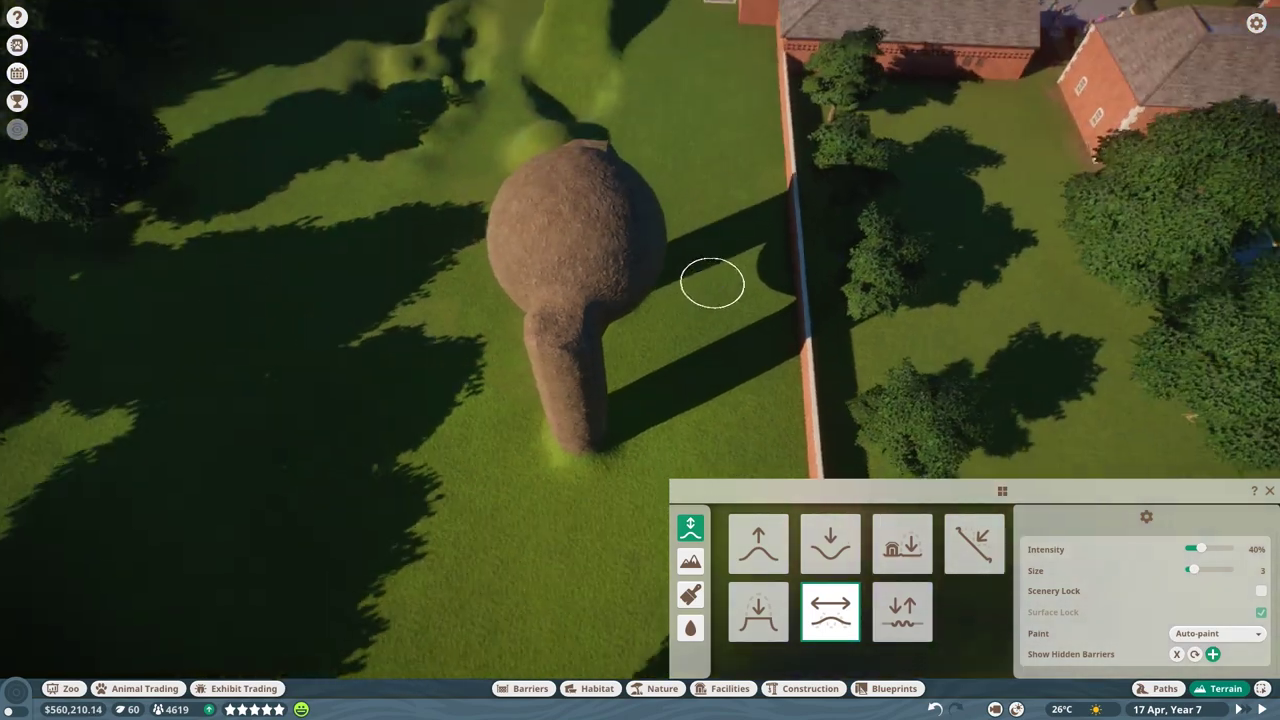
key("q")
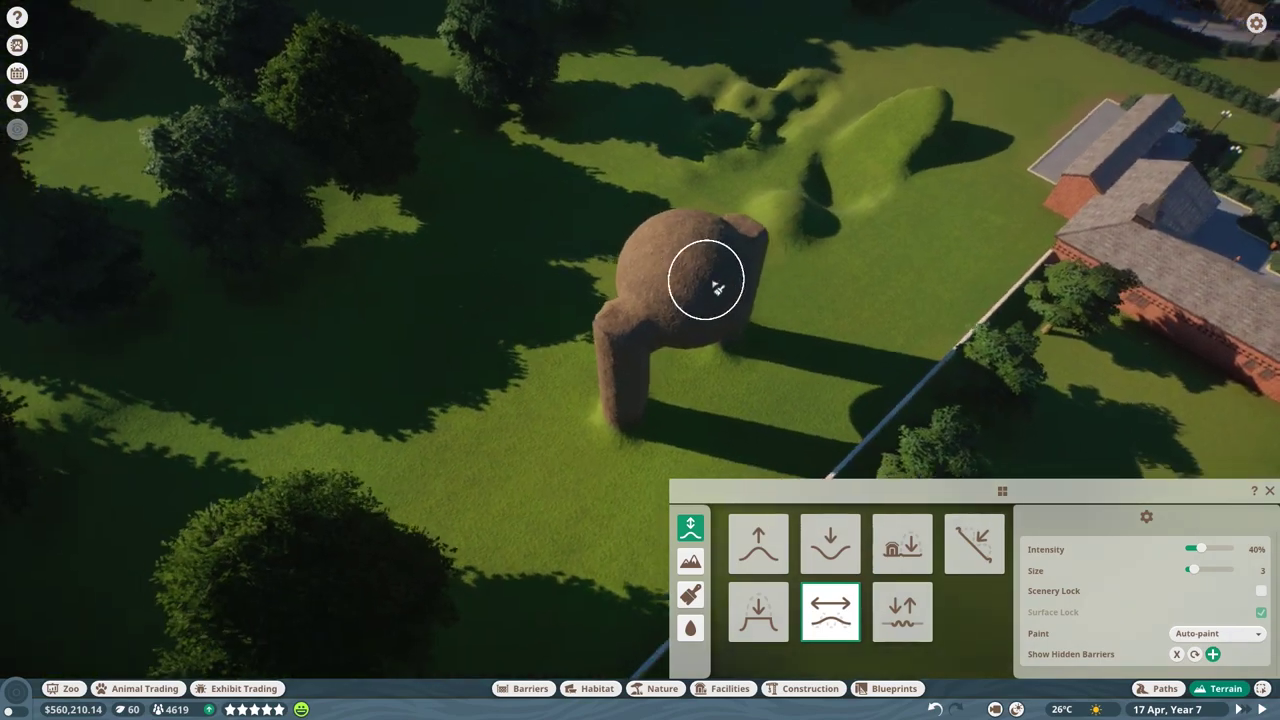
key("q")
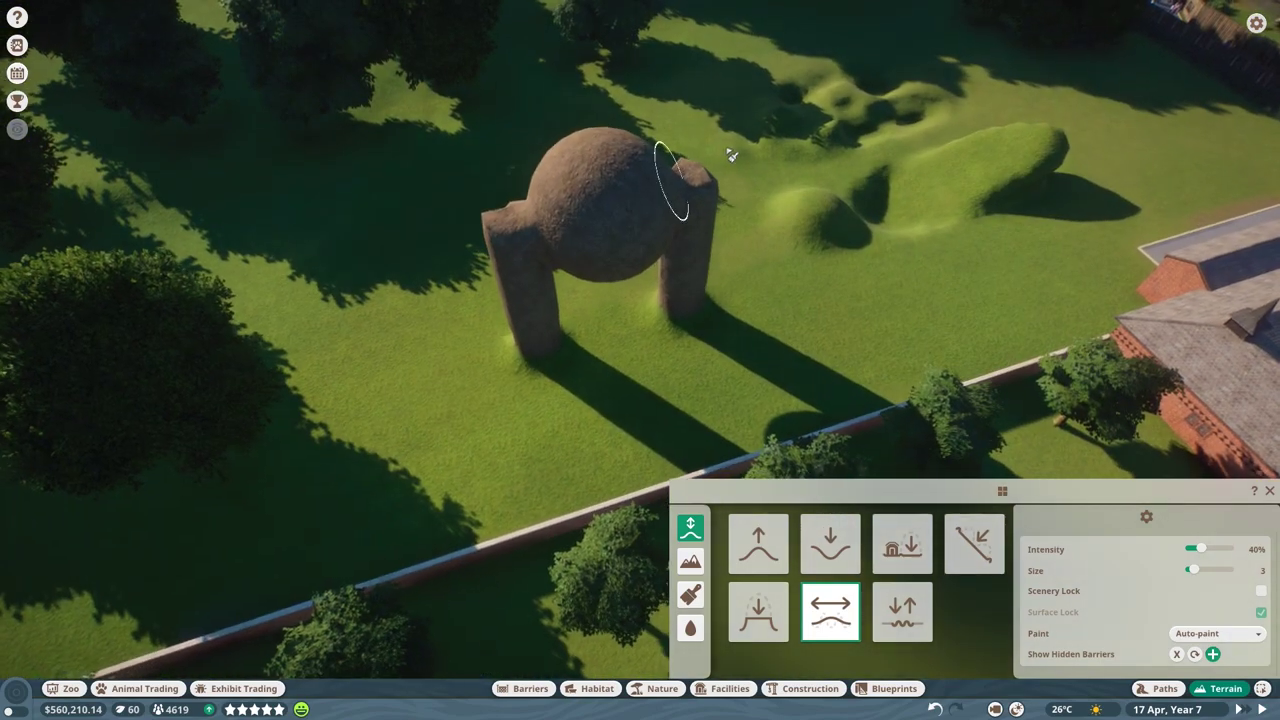
key("Escape")
left_click_drag(722, 243, 722, 241)
scroll(722, 241, "up", 2)
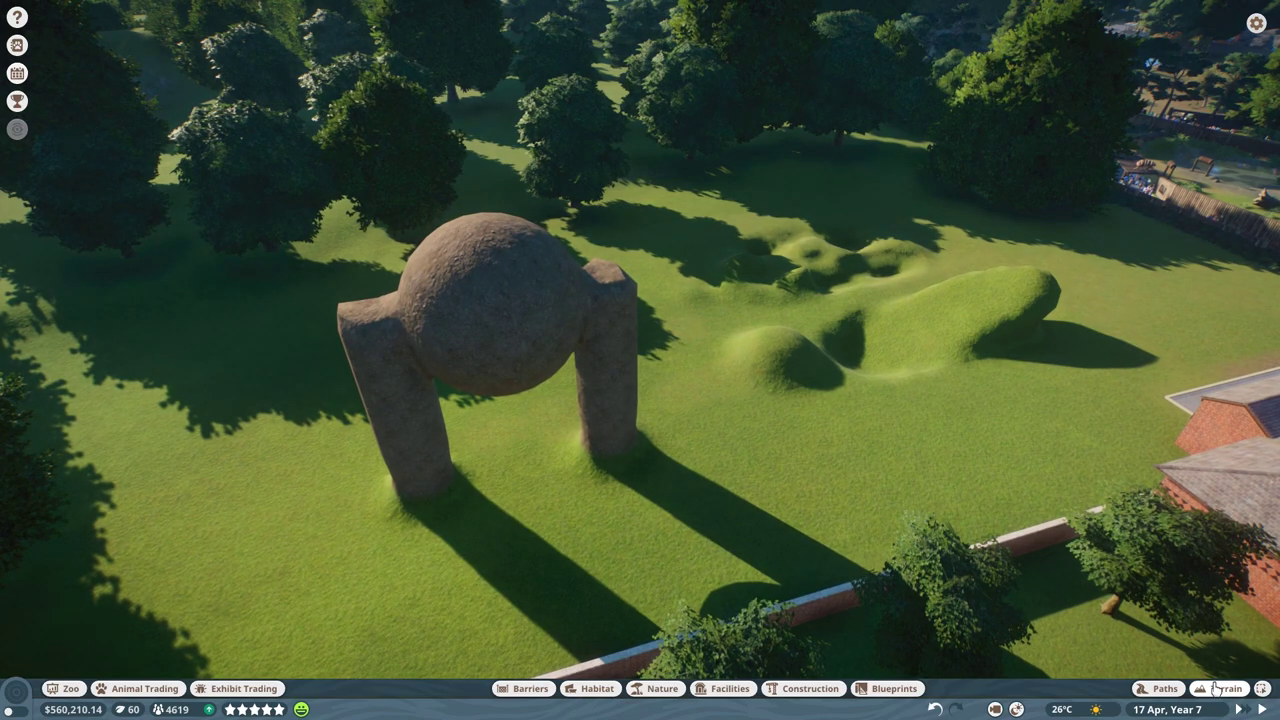
Open terrain painting and paint a small rock patch on the grass beside the arch at 40% intensity and size 3.
left_click(1218, 688)
left_click(692, 597)
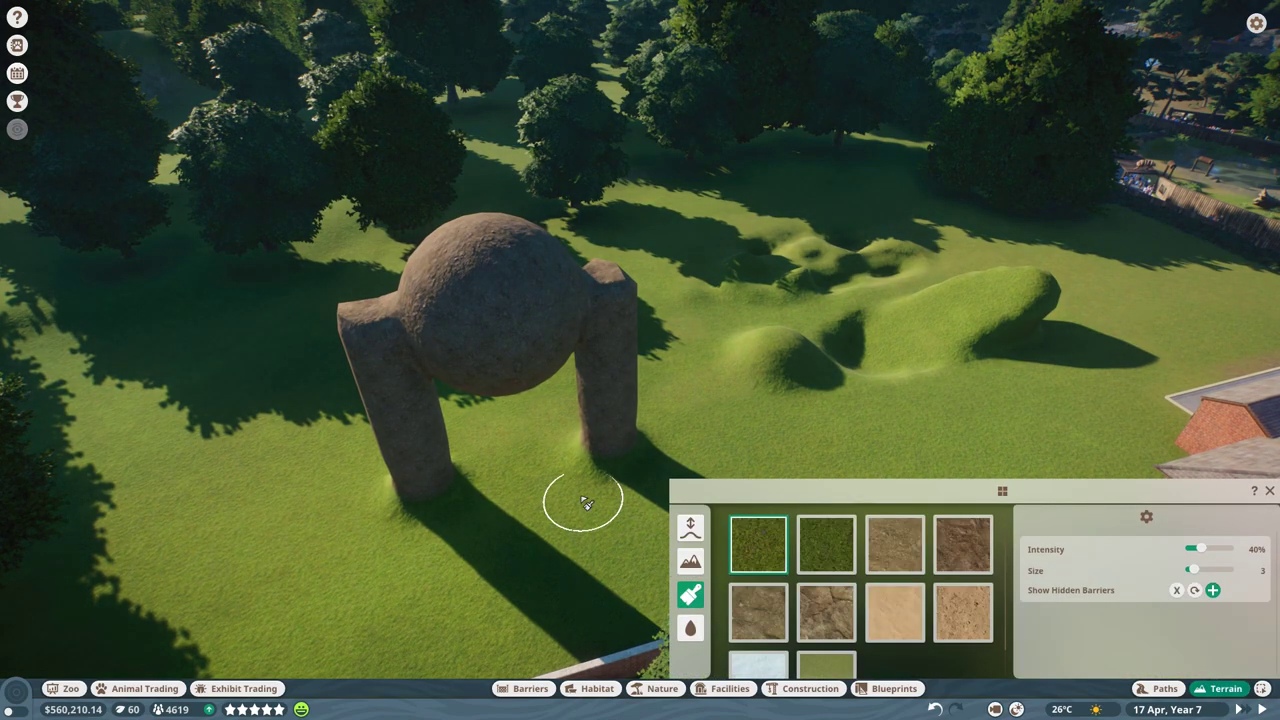
scroll(575, 493, "down", 2)
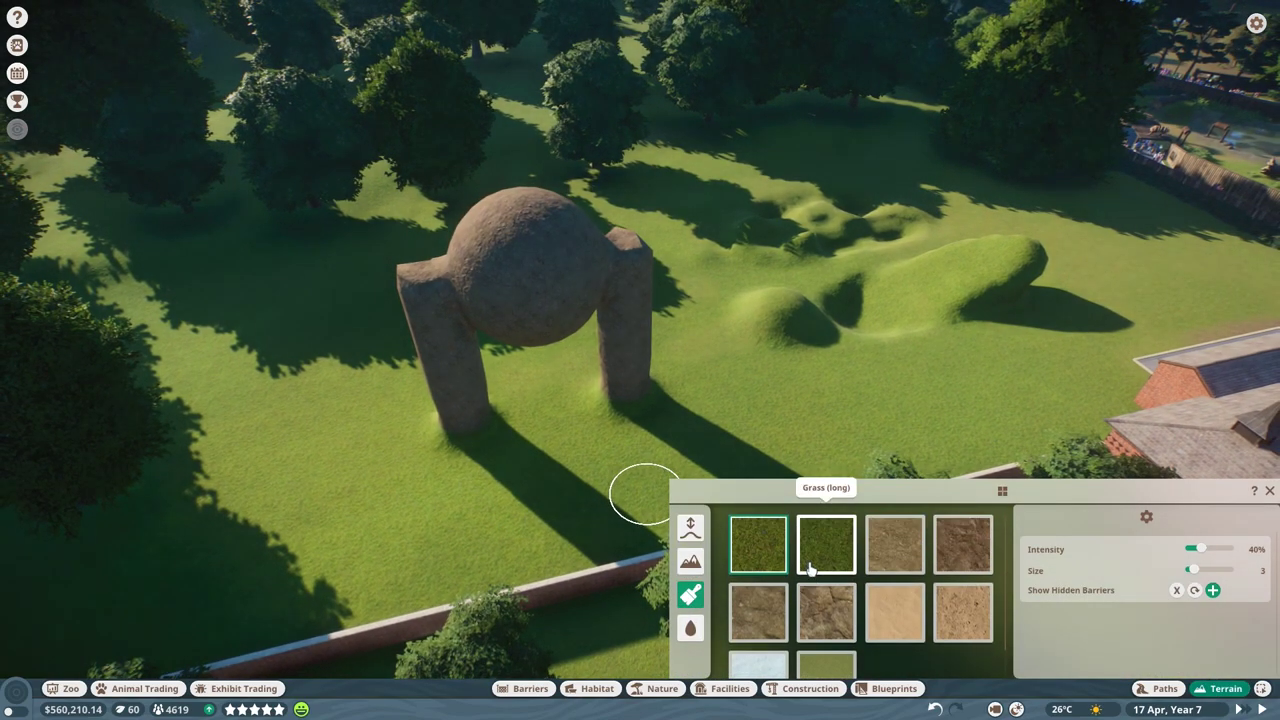
scroll(810, 570, "up", 1)
scroll(815, 570, "down", 1)
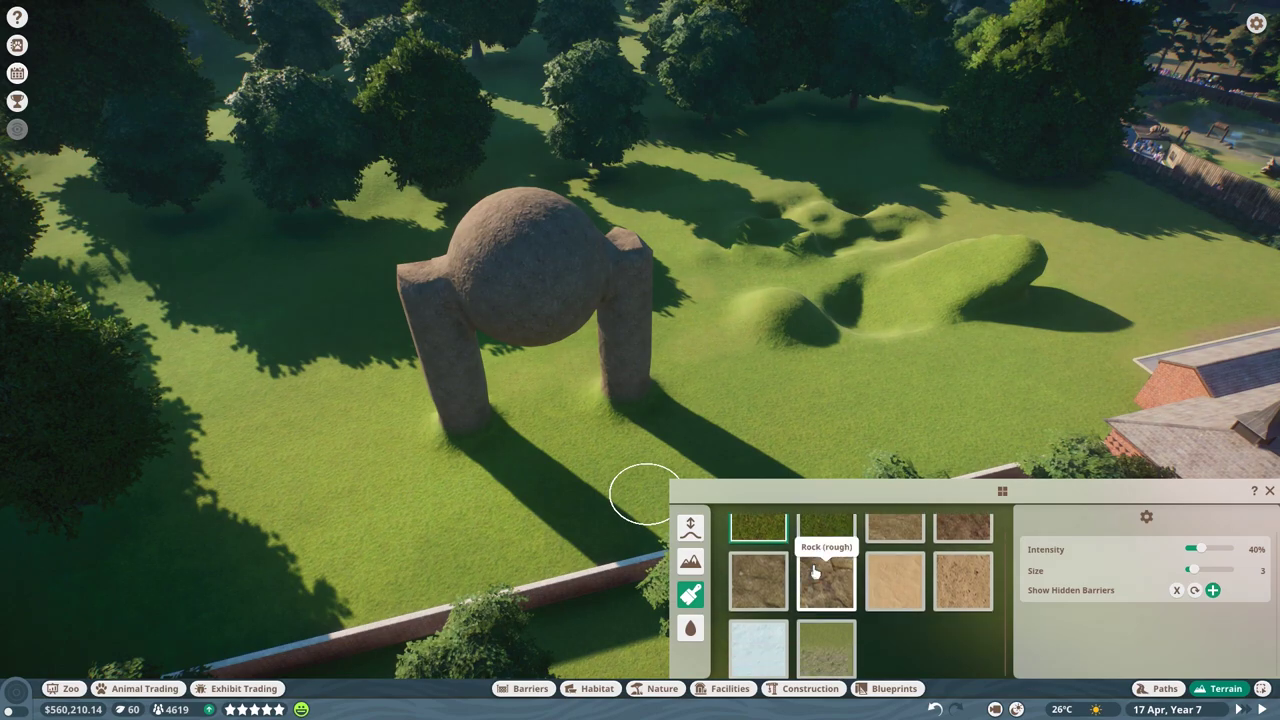
left_click(841, 651)
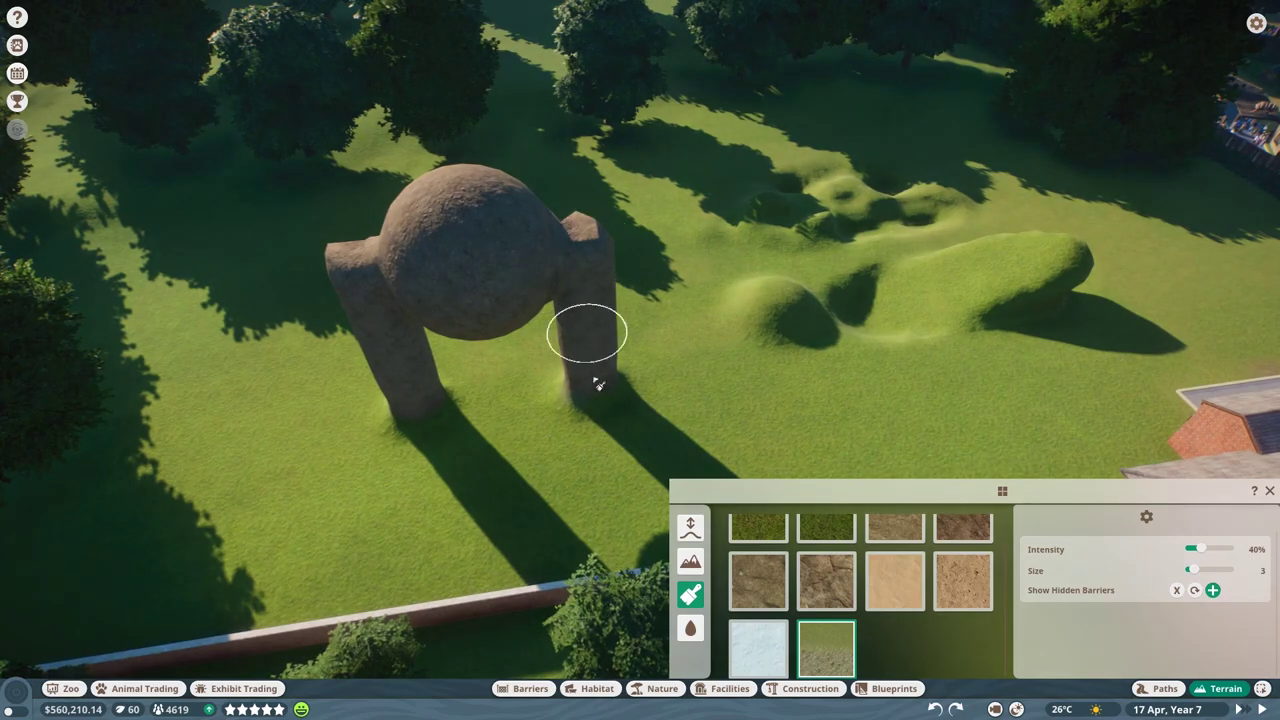
left_click(758, 580)
scroll(694, 400, "up", 3)
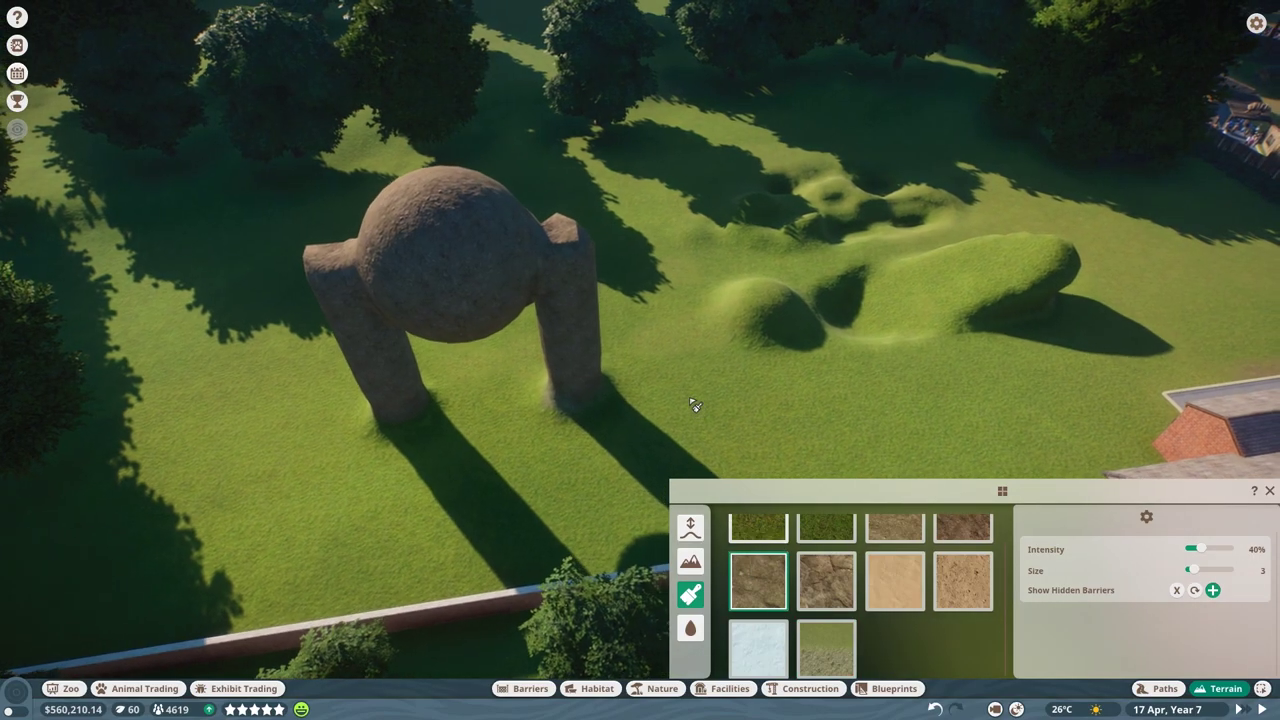
left_click(657, 413)
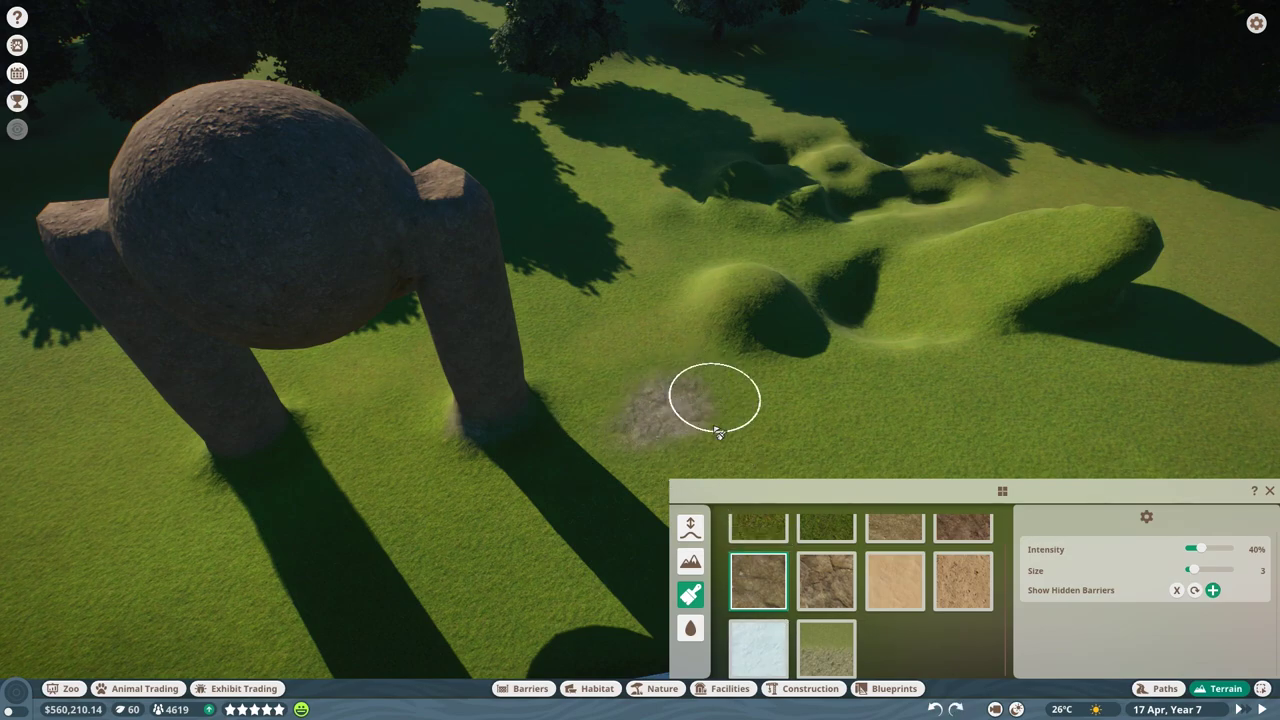
Paint over the rock patch beside the arch with the combined grass-and-rock texture to restore the grass.
left_click(826, 650)
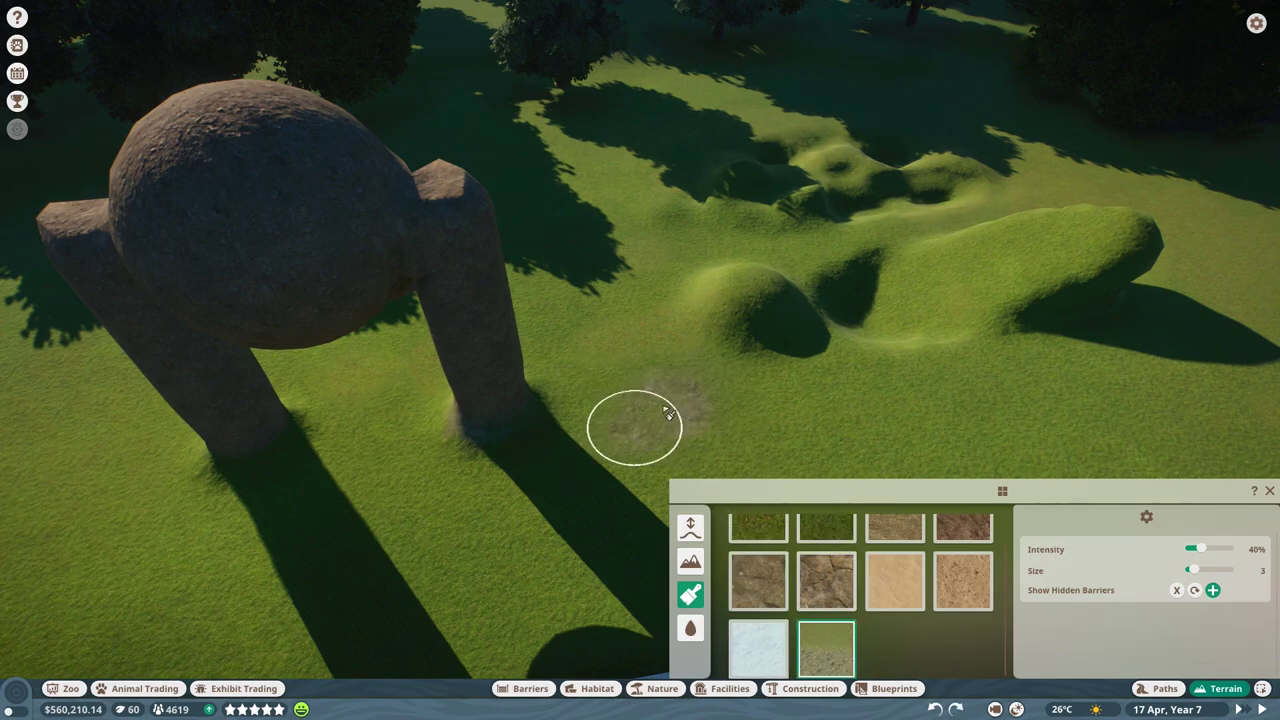
left_click_drag(716, 405, 722, 316)
scroll(722, 335, "down", 3)
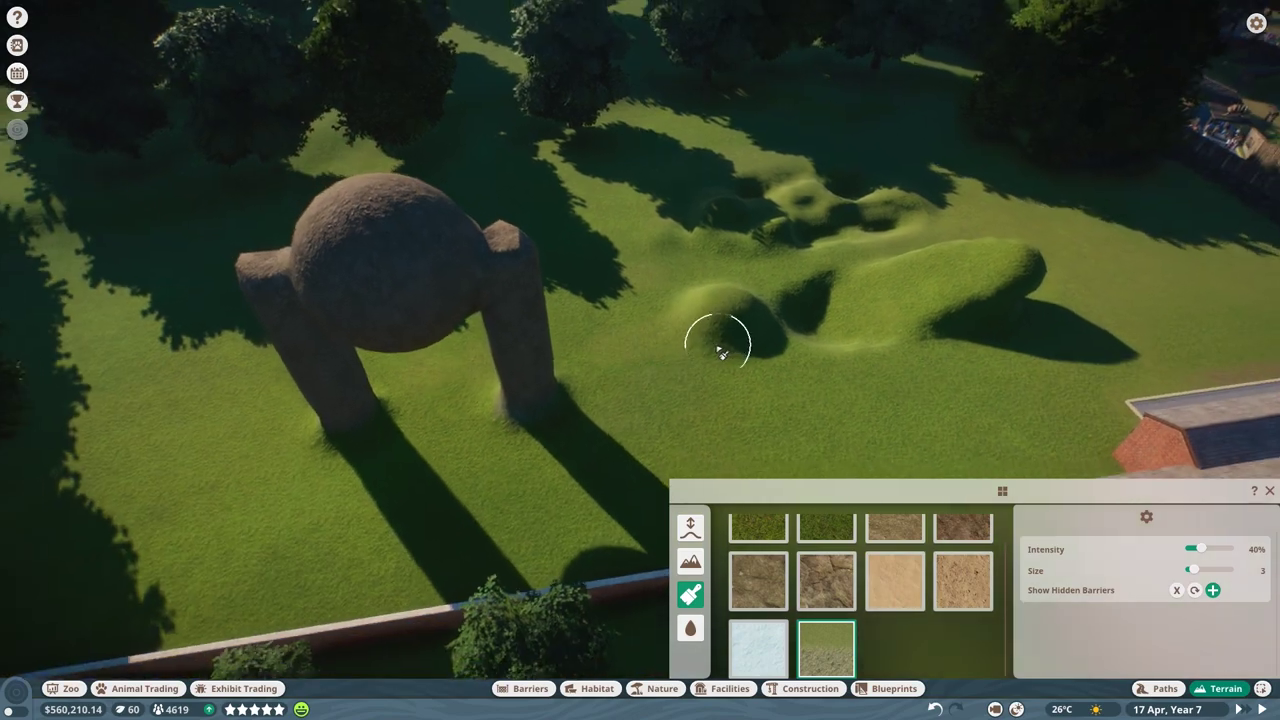
scroll(722, 349, "up", 3)
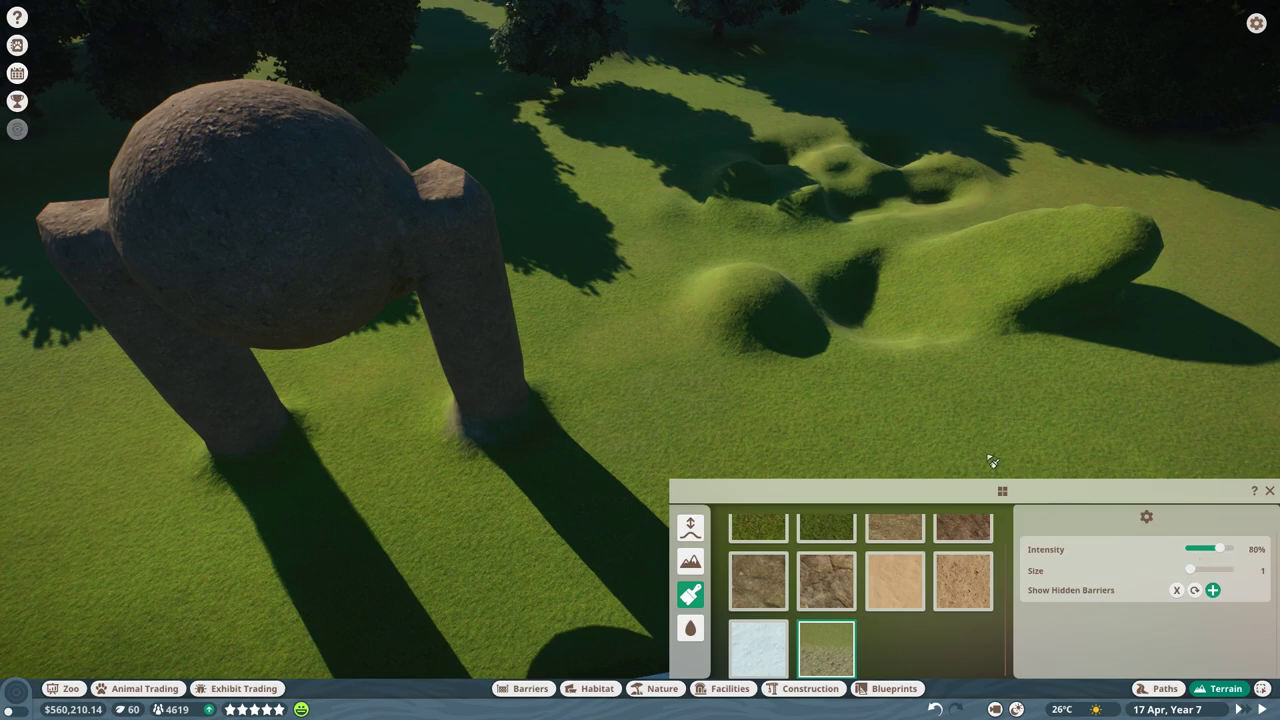
Set the paint brush to 100% intensity and size 1 and paint Sand (fine) streaks across the sphere's front.
scroll(862, 368, "up", 4)
key("d")
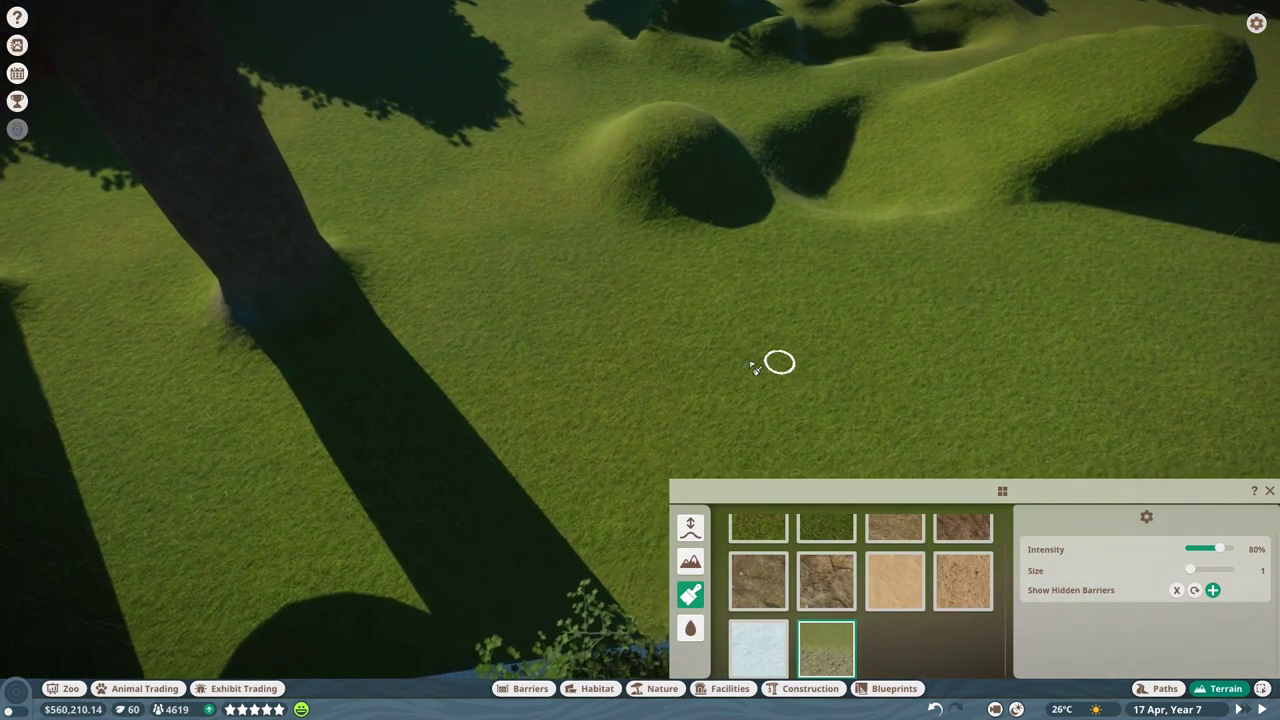
scroll(740, 364, "down", 3)
key("a")
scroll(704, 353, "up", 1)
scroll(874, 568, "up", 1)
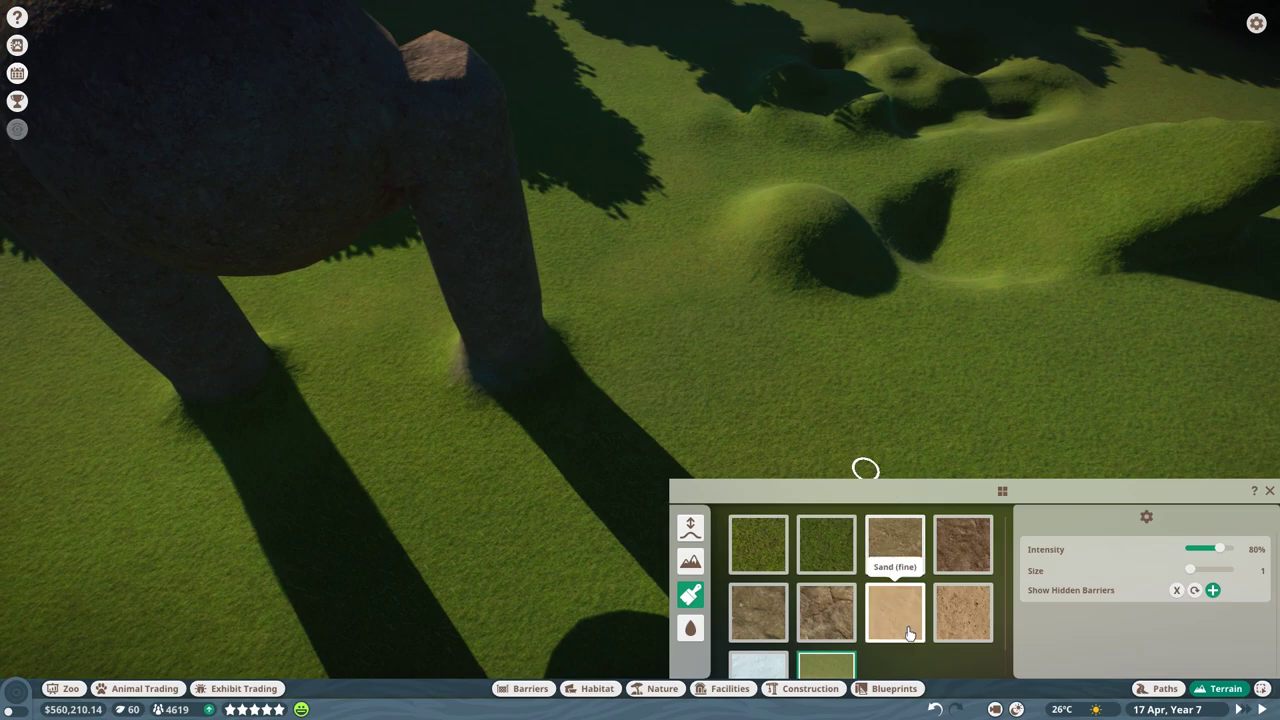
left_click(909, 633)
scroll(700, 377, "down", 5)
scroll(677, 371, "up", 6)
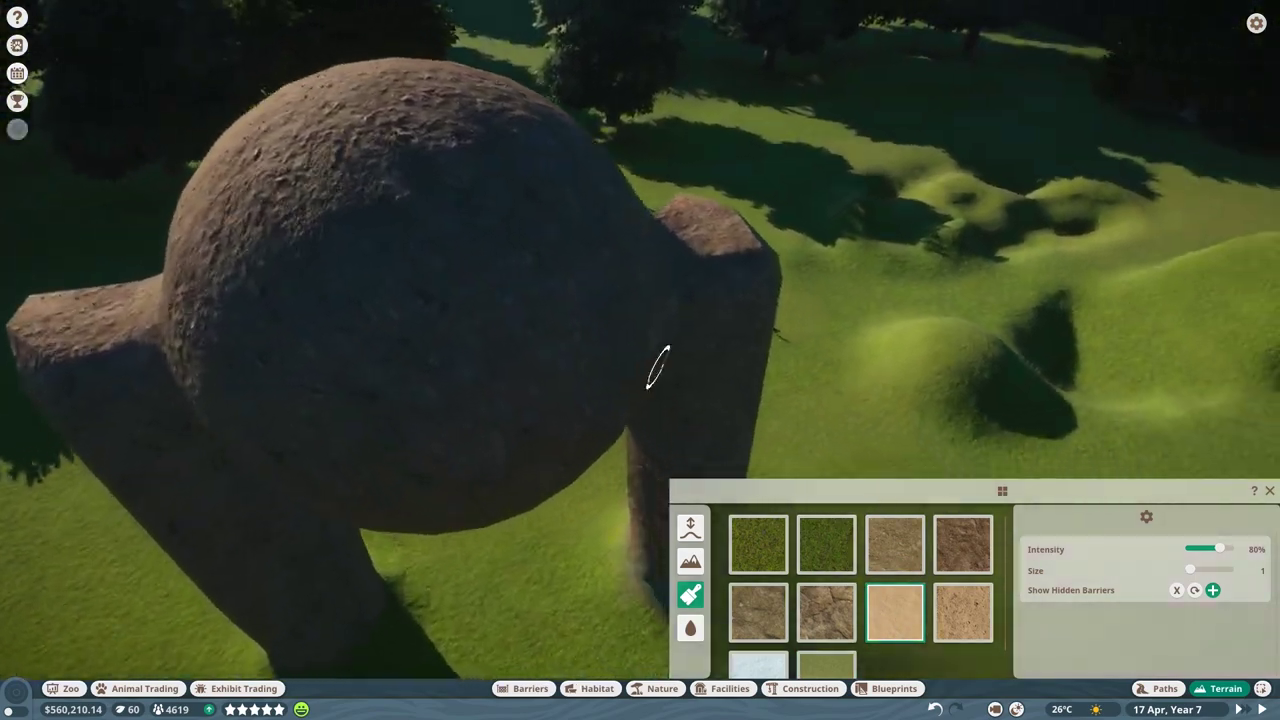
scroll(658, 366, "down", 5)
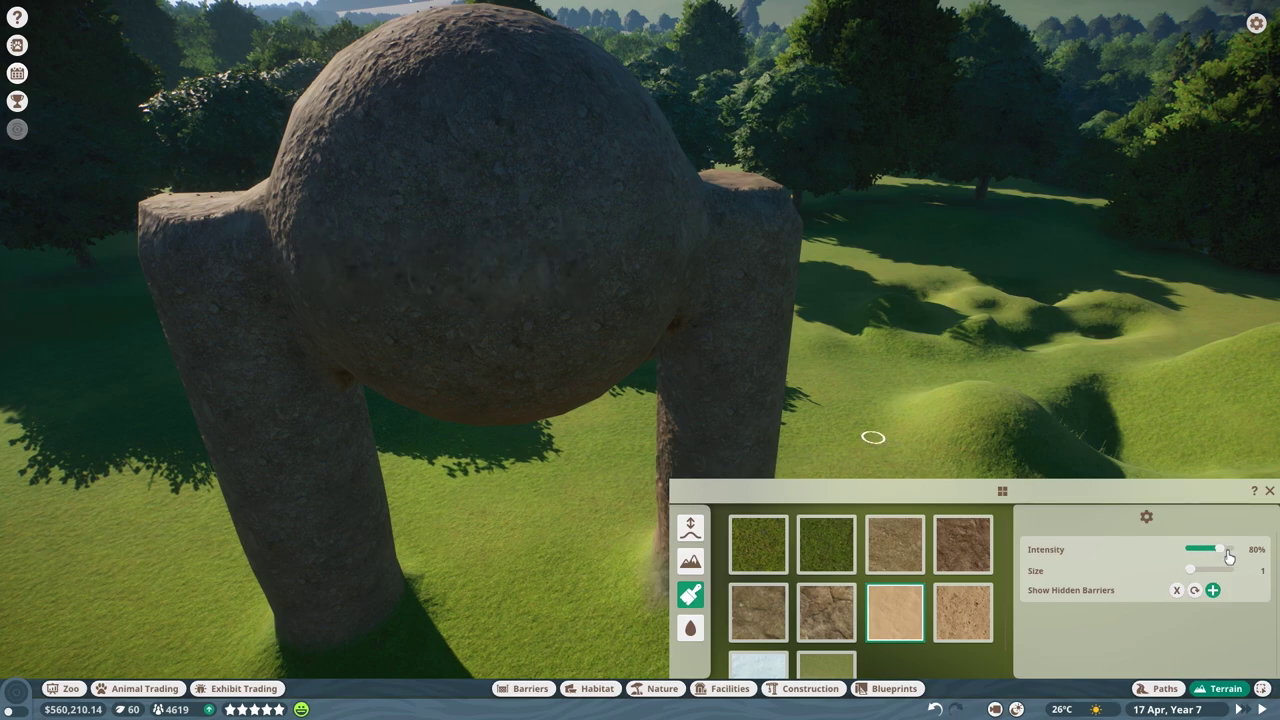
mouse_move(491, 294)
left_mouse_down()
mouse_move(449, 289)
mouse_move(612, 284)
left_mouse_up()
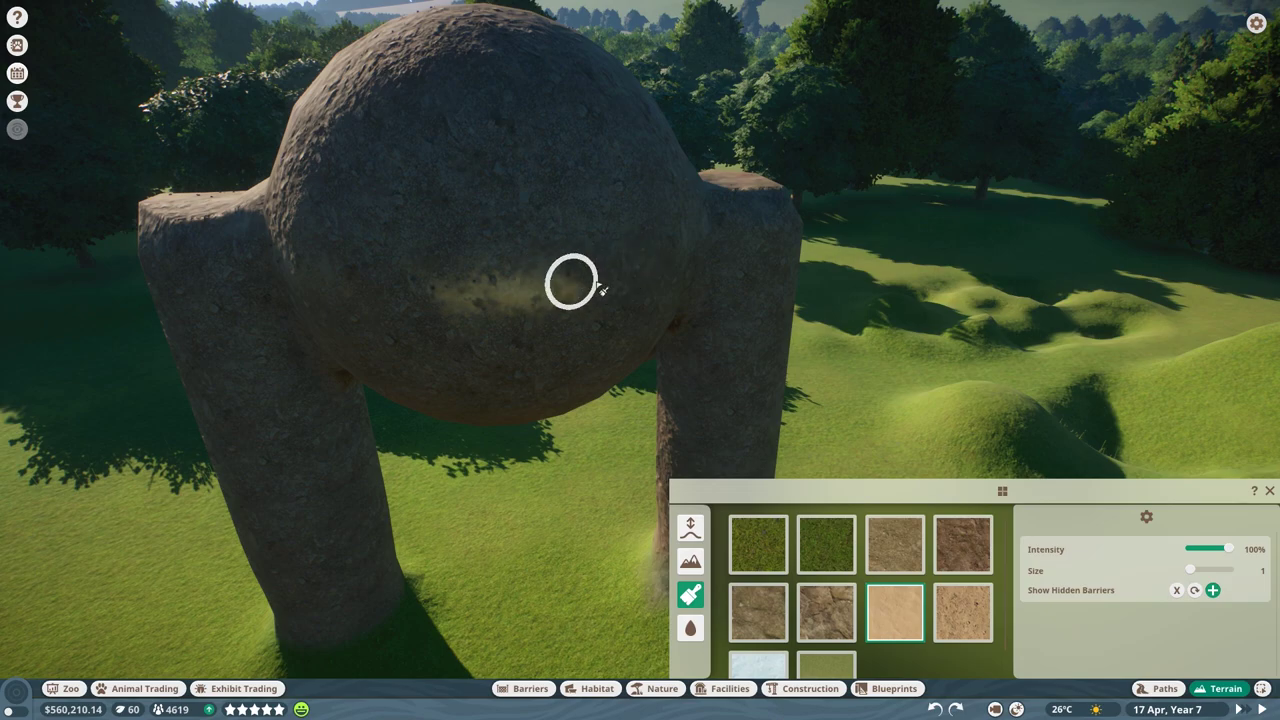
key("q")
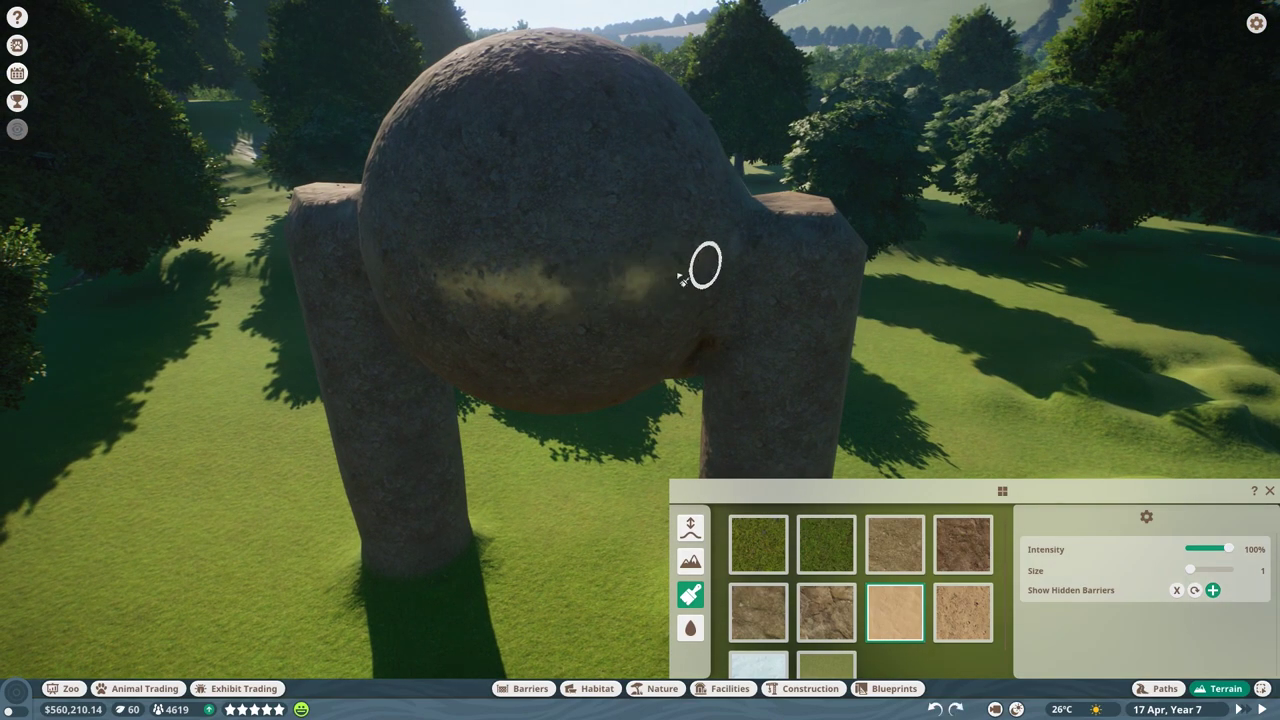
key("a")
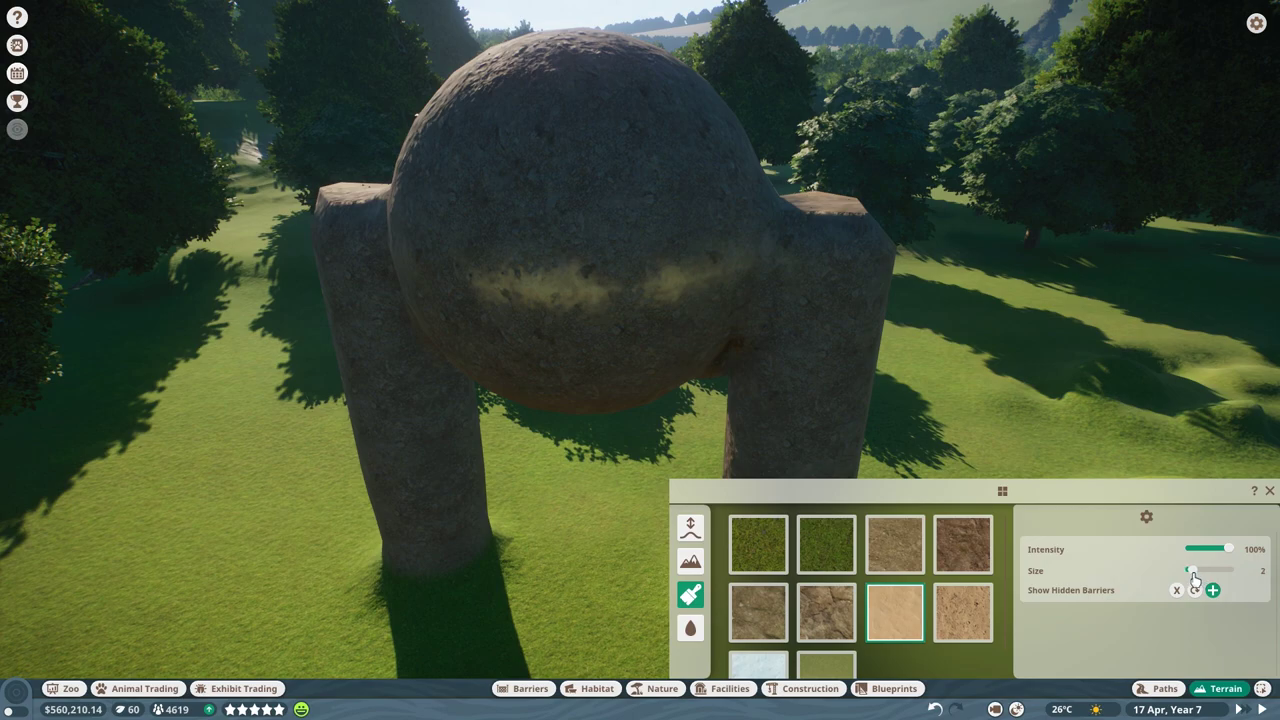
Increase the brush to size 2 and paint a wide fine sand band across the sphere and both pillar tops.
left_click_drag(603, 306, 752, 274)
mouse_move(750, 272)
left_mouse_down()
mouse_move(591, 299)
mouse_move(586, 258)
mouse_move(789, 297)
mouse_move(675, 241)
mouse_move(951, 284)
mouse_move(546, 249)
mouse_move(617, 254)
left_mouse_up()
key("a")
key("d")
key("e")
left_click_drag(829, 263, 900, 283)
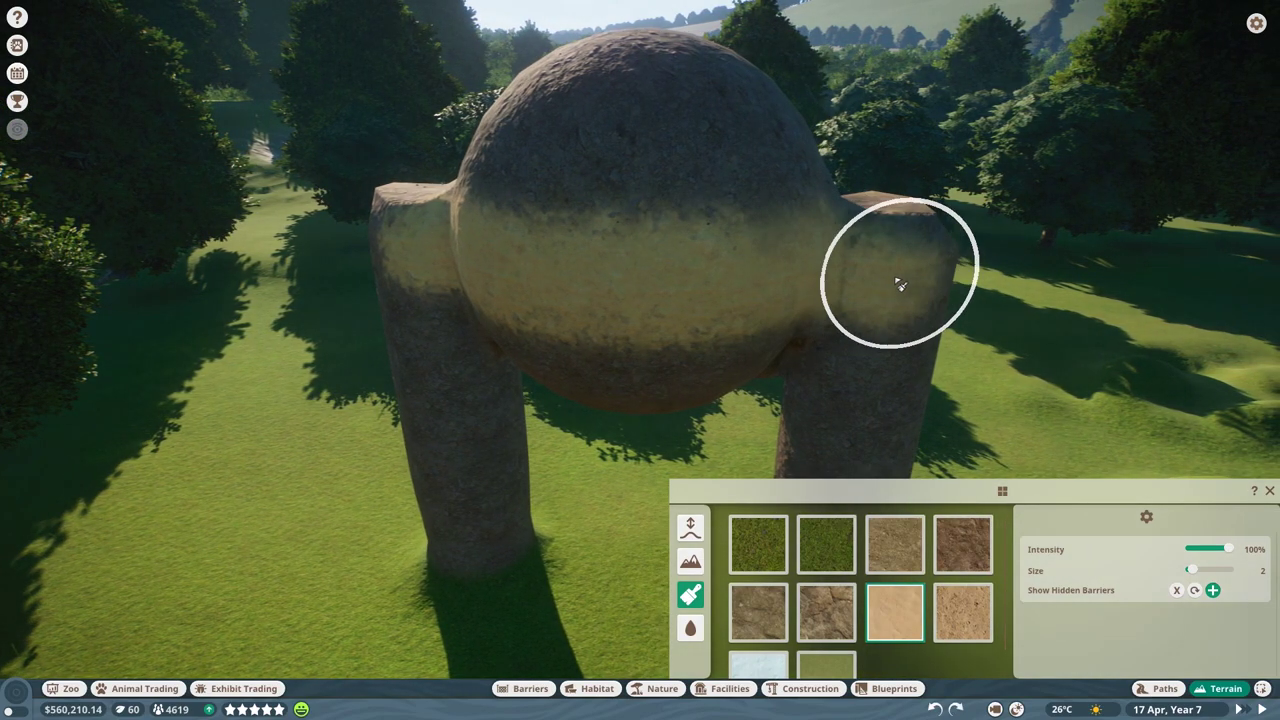
Paint the plain grass texture over the front of the sphere and pillar tops, enlarging the brush to size 7.
left_click(826, 543)
left_click(760, 530)
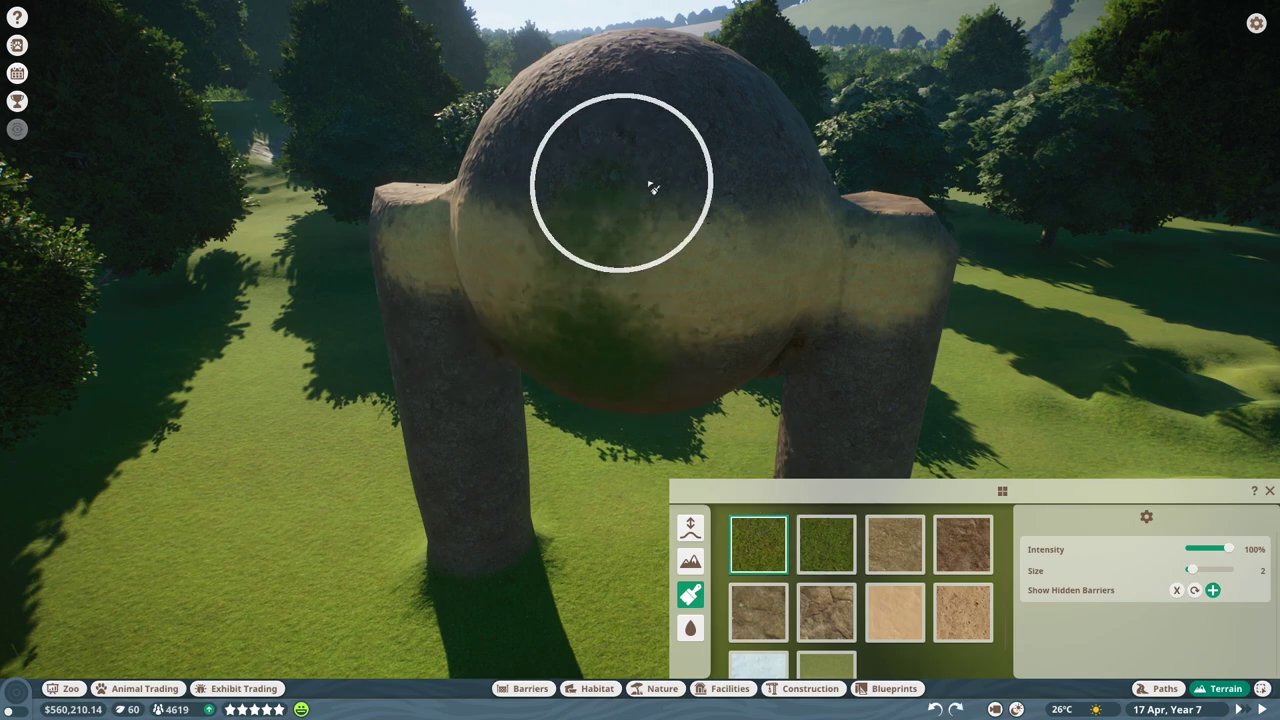
scroll(760, 290, "down", 5)
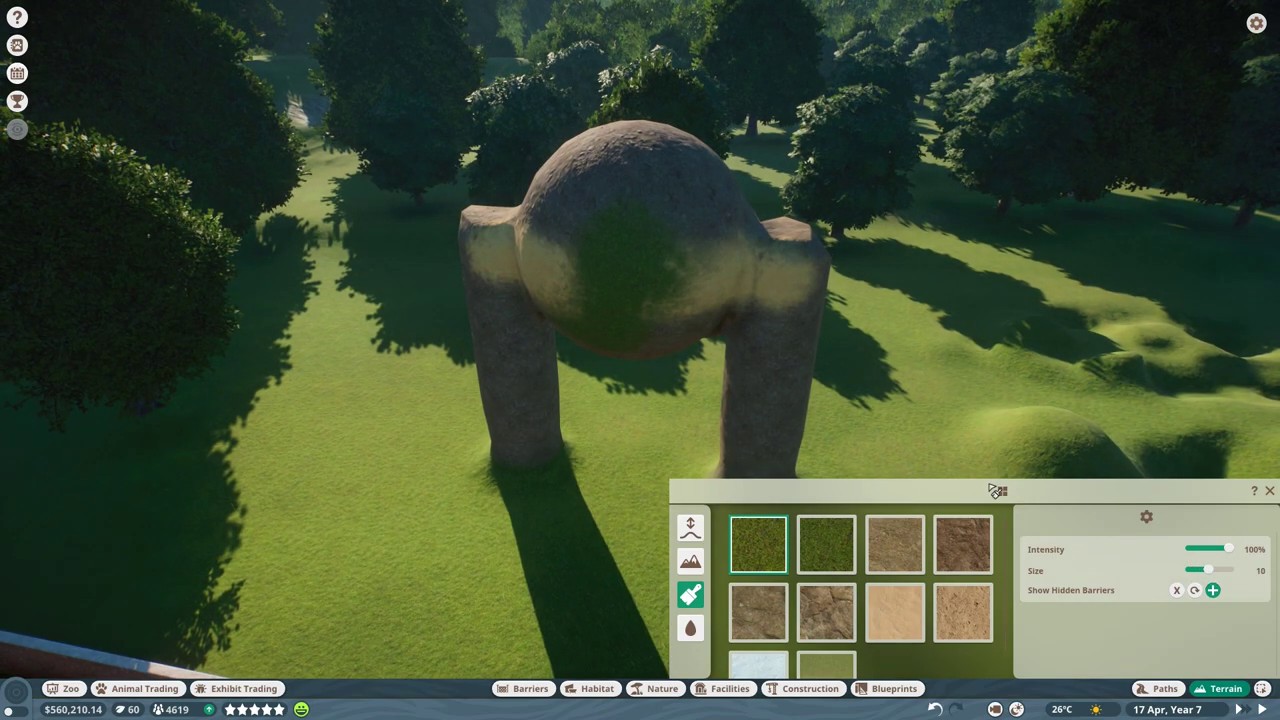
scroll(682, 352, "down", 3)
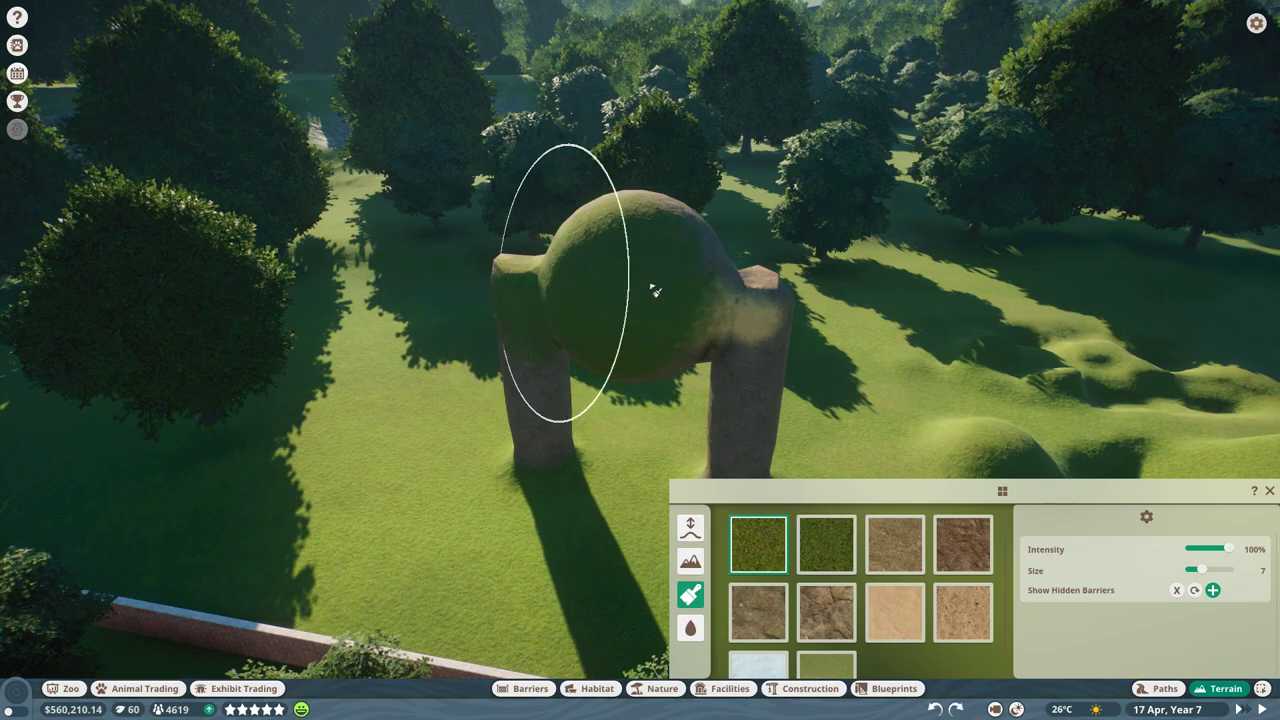
left_click_drag(703, 317, 706, 300)
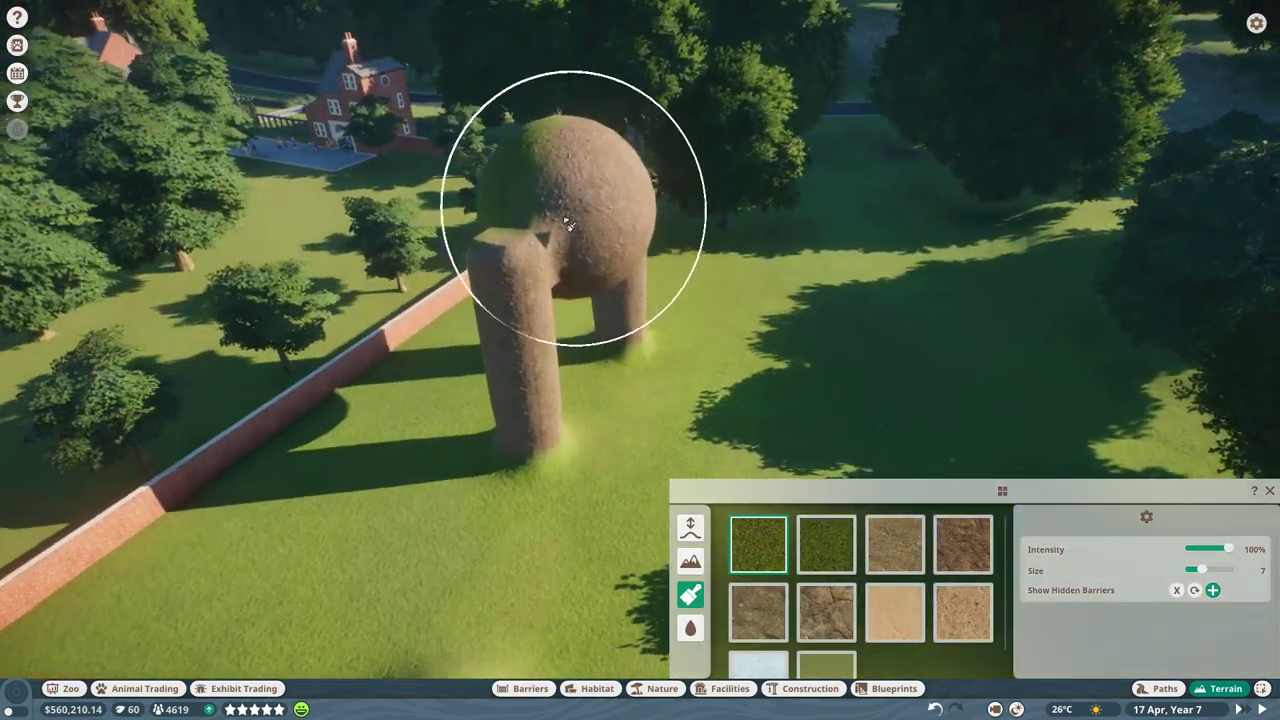
Cover the back of the sphere and the upper parts of both pillars with grass.
key("e")
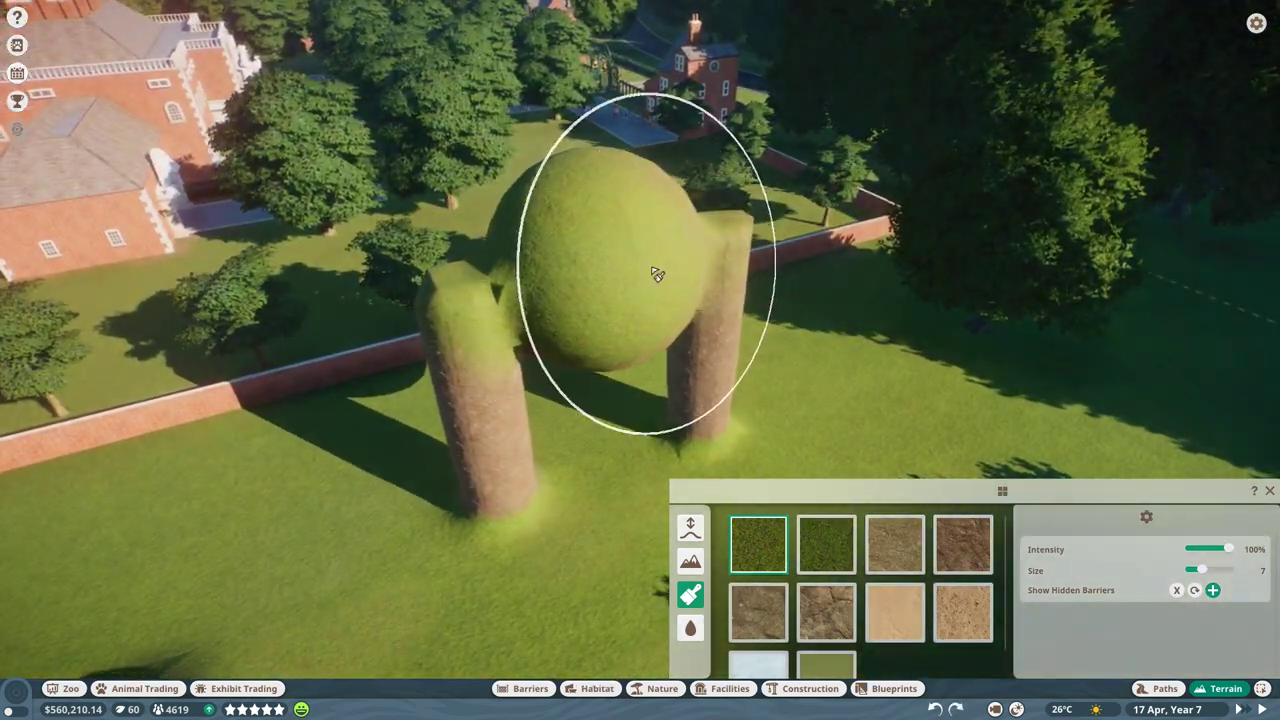
mouse_move(658, 281)
left_mouse_down()
mouse_move(700, 272)
mouse_move(648, 292)
mouse_move(666, 225)
mouse_move(600, 243)
mouse_move(666, 289)
mouse_move(665, 307)
mouse_move(706, 285)
mouse_move(735, 306)
mouse_move(585, 306)
left_mouse_up()
left_click(698, 313)
left_click(774, 323)
left_click_drag(774, 323, 779, 206)
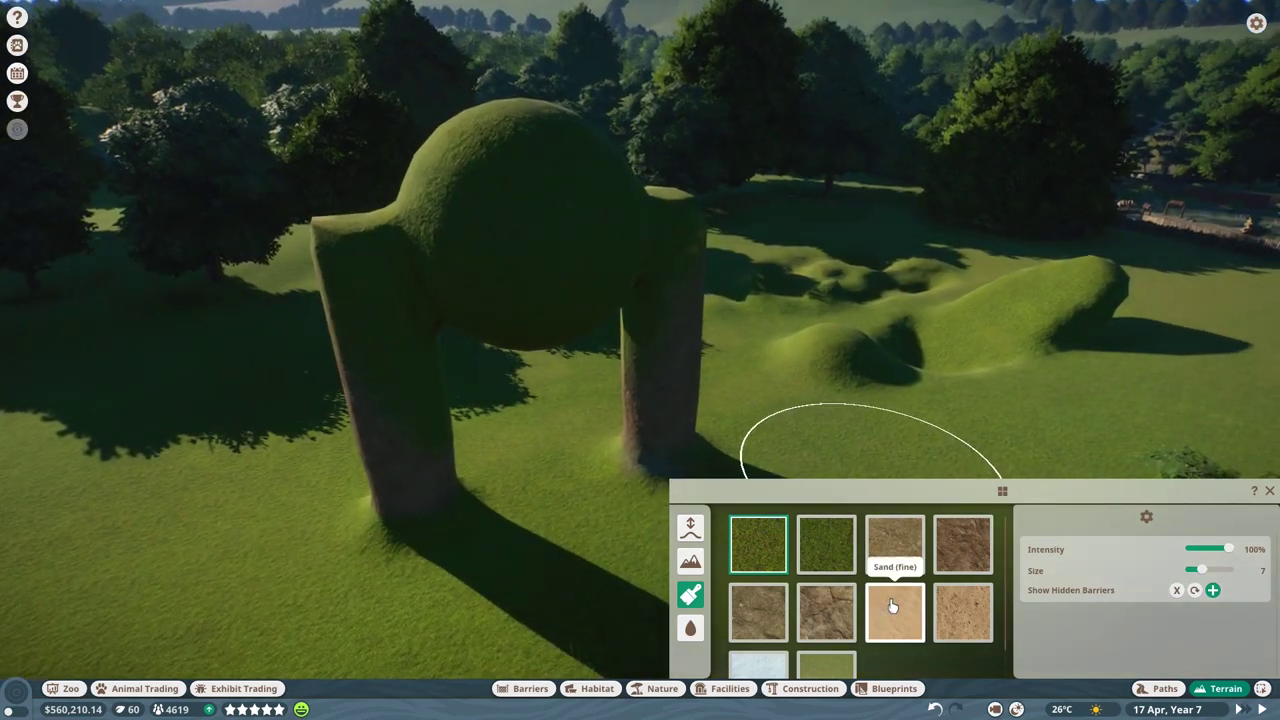
Reduce the brush to size 1 and paint the first coarse sand patches on the front of the grassy sphere.
left_click(963, 610)
key("w")
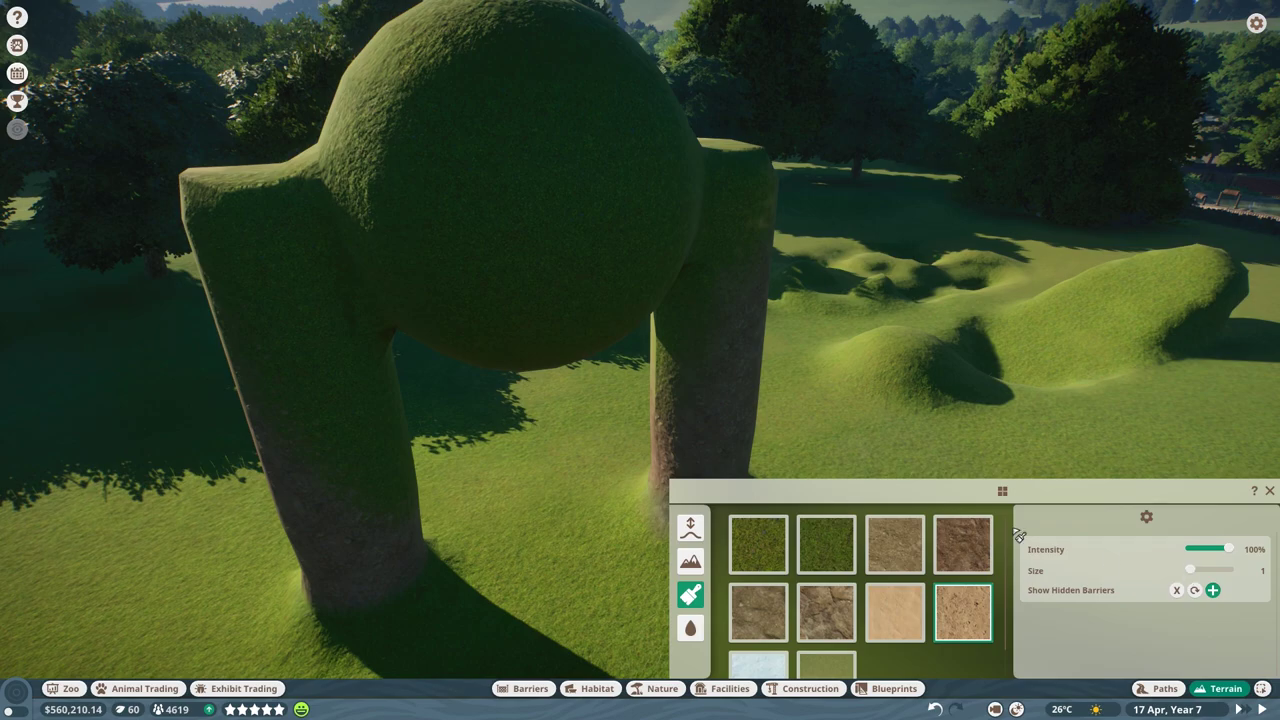
scroll(363, 237, "up", 3)
scroll(354, 215, "down", 4)
scroll(326, 211, "up", 2)
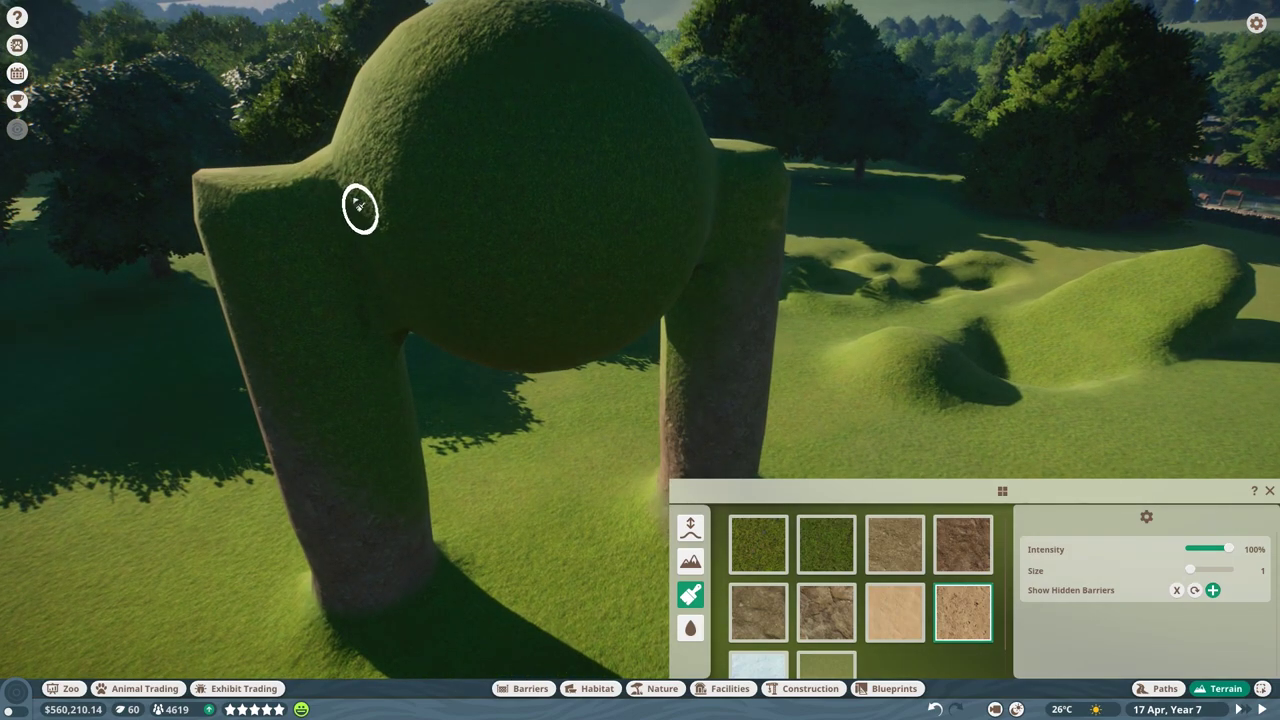
mouse_move(366, 168)
left_mouse_down()
mouse_move(486, 243)
mouse_move(586, 242)
left_mouse_up()
key("d")
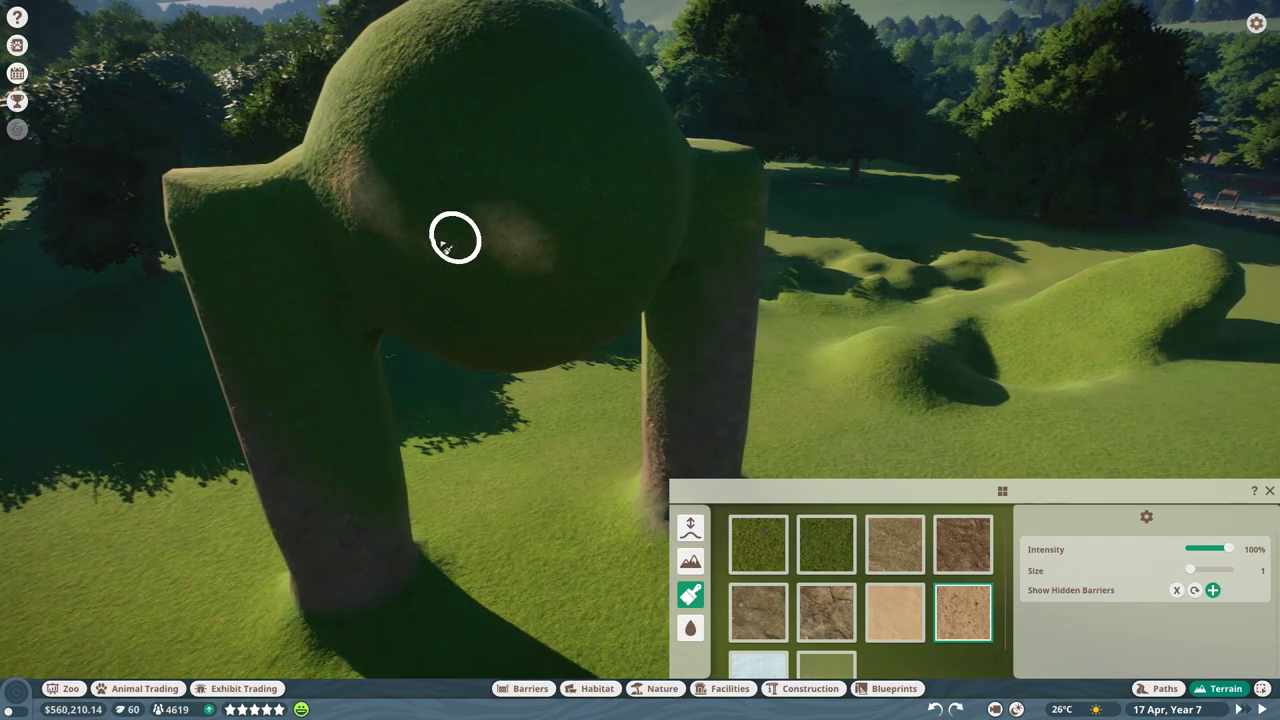
Extend the coarse sand patches into a curved band along the sphere's lower front and up its far side.
key("q")
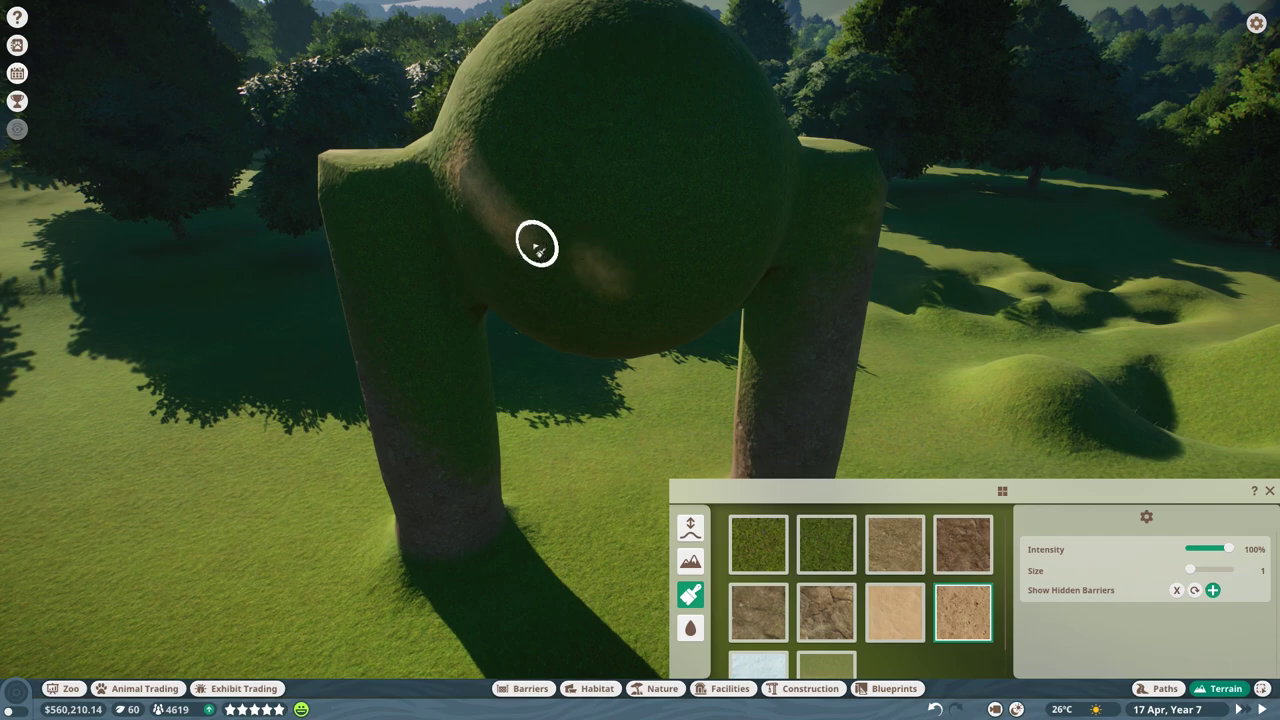
left_click_drag(645, 277, 727, 262)
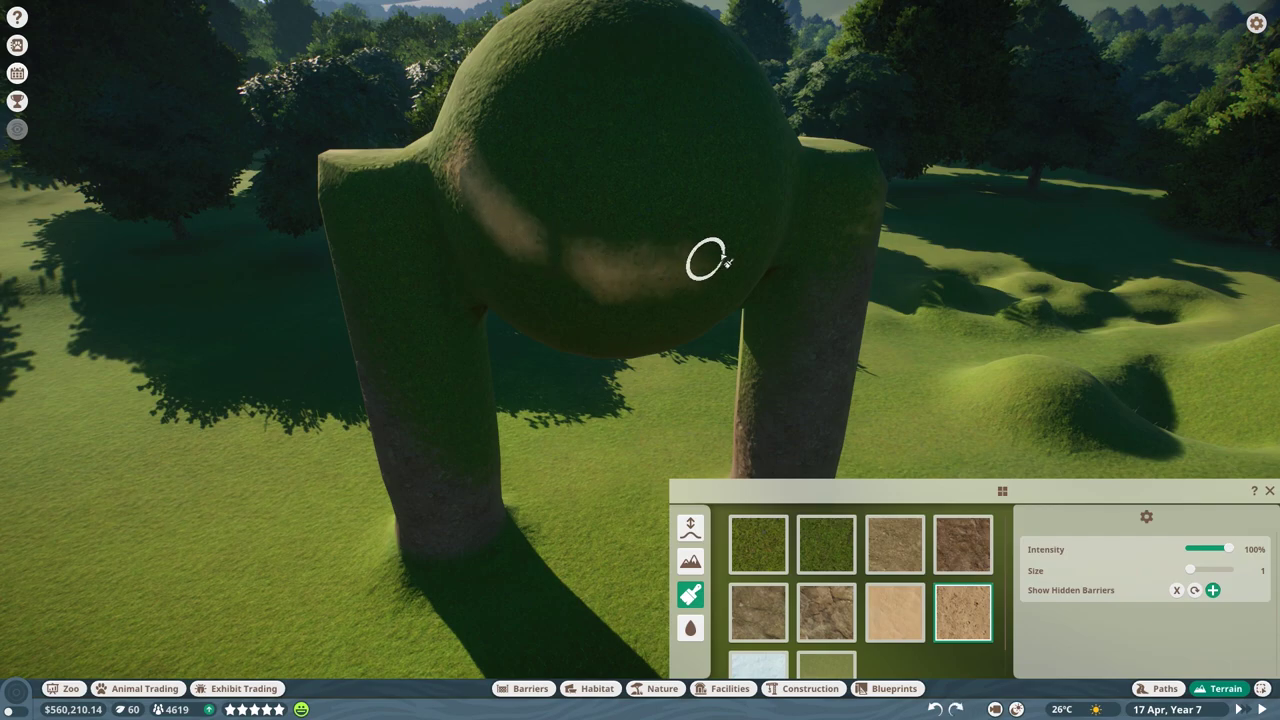
left_click_drag(531, 237, 663, 252)
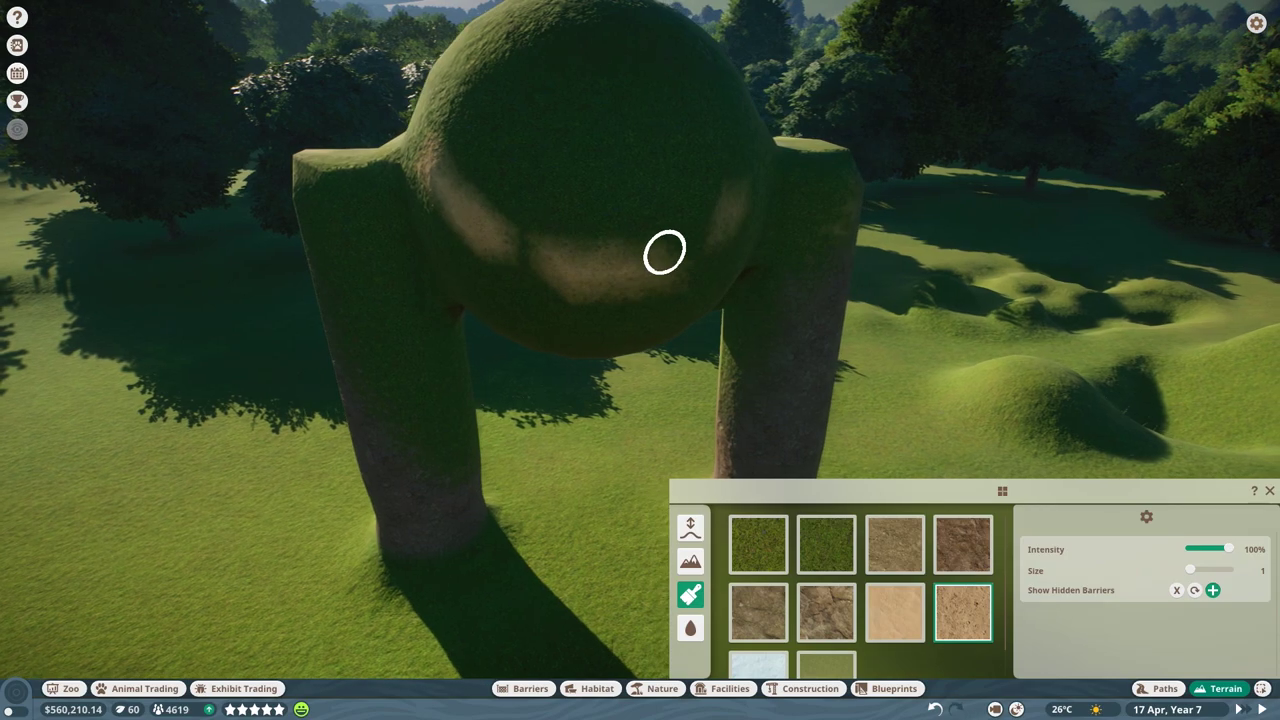
key("q")
key("d")
key("ctrl+z")
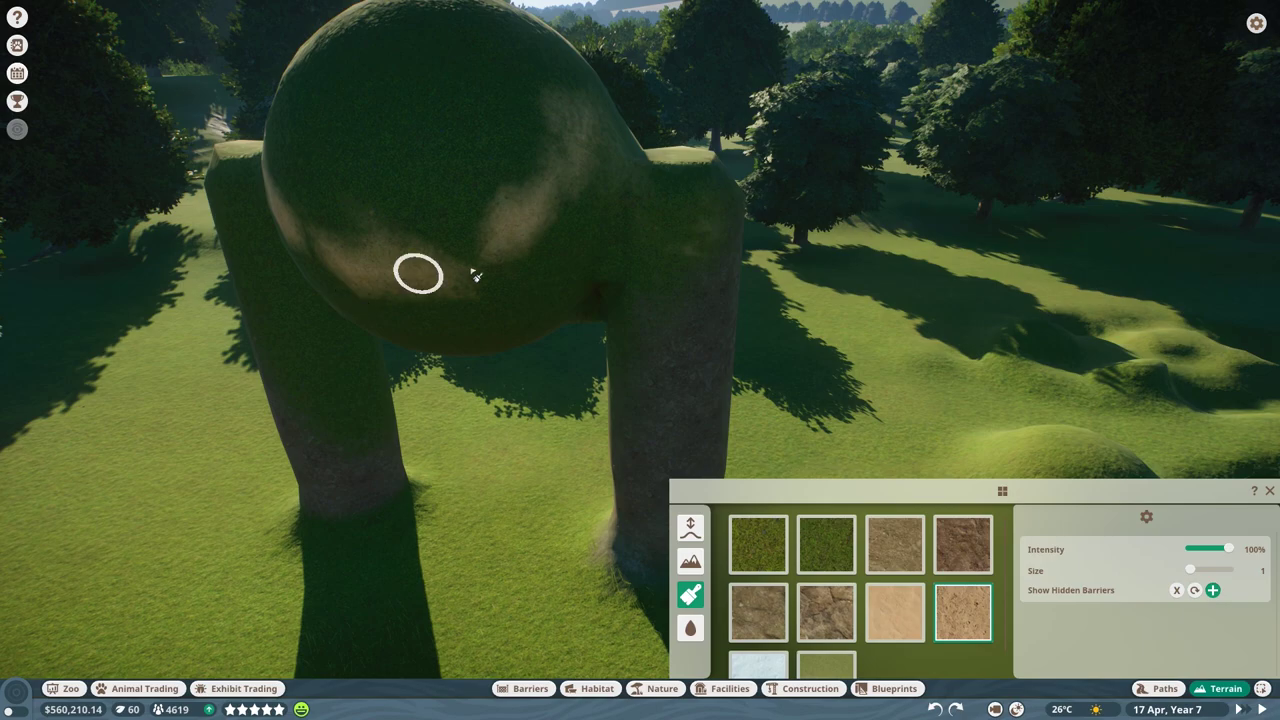
mouse_move(537, 225)
left_mouse_down()
mouse_move(584, 224)
mouse_move(580, 130)
left_mouse_up()
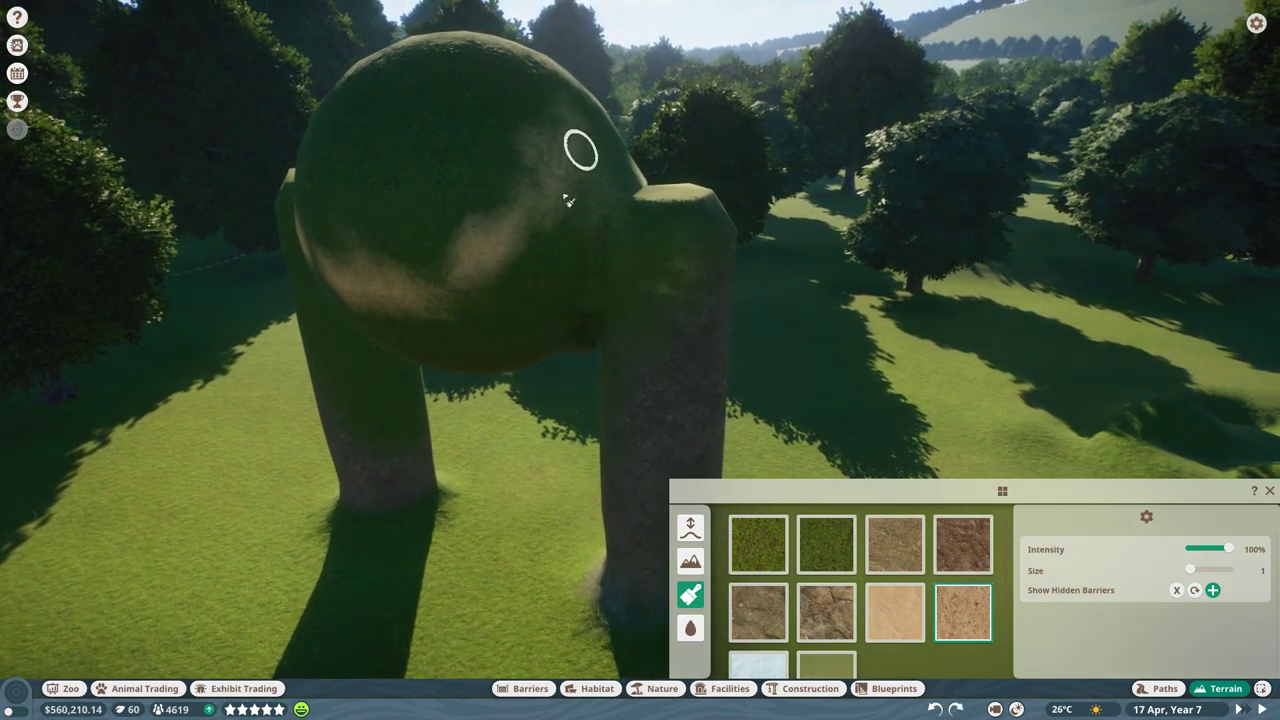
key("q")
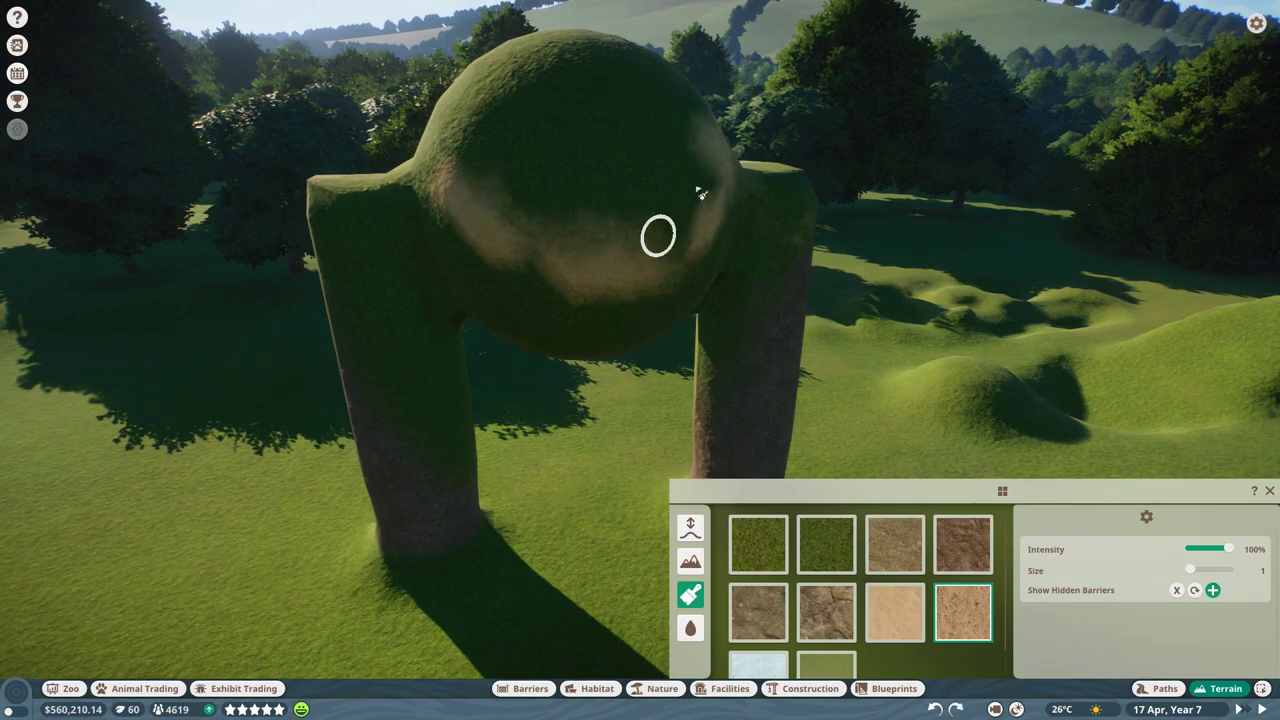
Paint two small coarse sand patches on the upper front of the sphere.
left_click_drag(551, 118, 553, 114)
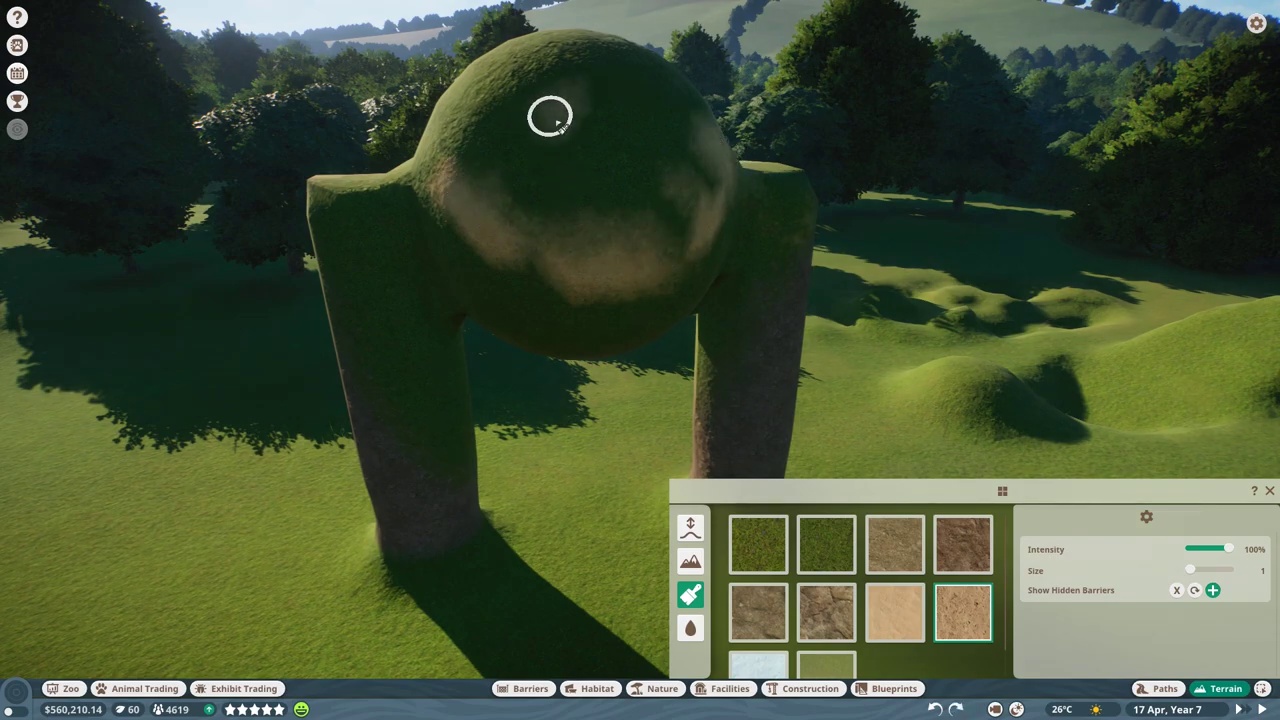
scroll(640, 145, "down", 3)
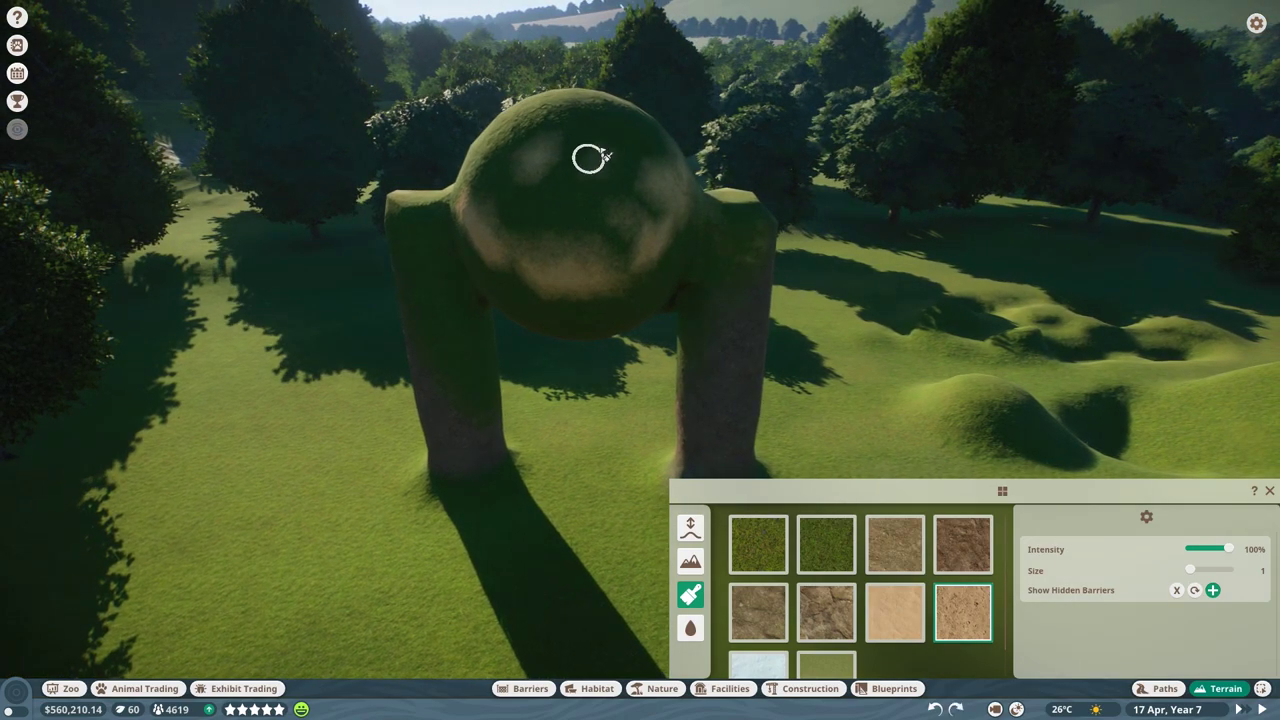
scroll(574, 286, "up", 3)
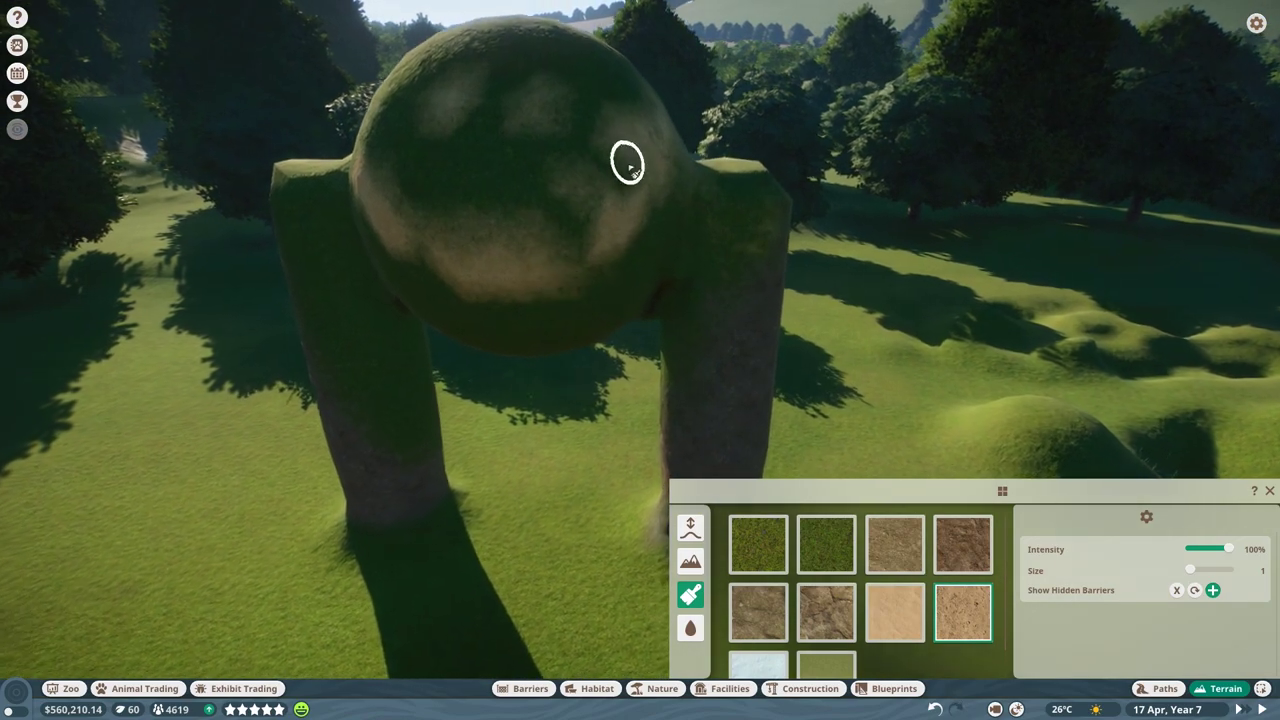
Undo the last coarse sand stroke on the sphere and try the two grass textures and the light brown soil texture there.
key("ctrl+z")
left_click(826, 544)
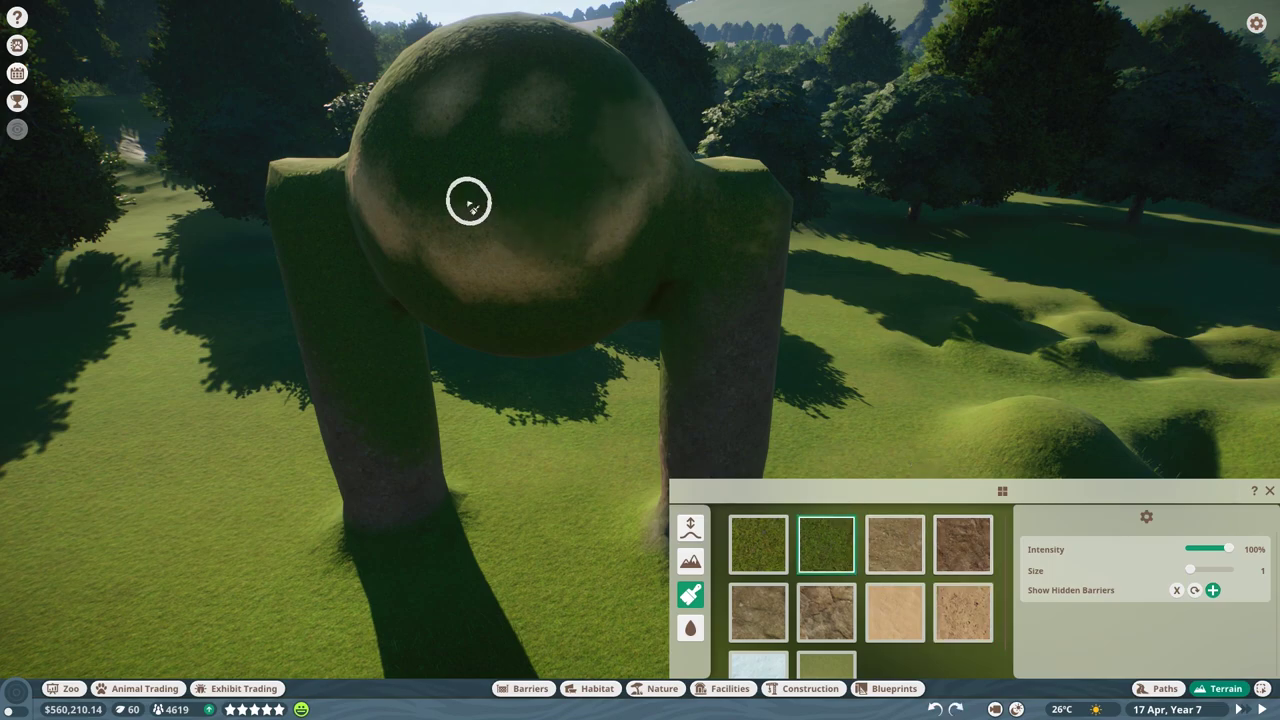
left_click(758, 544)
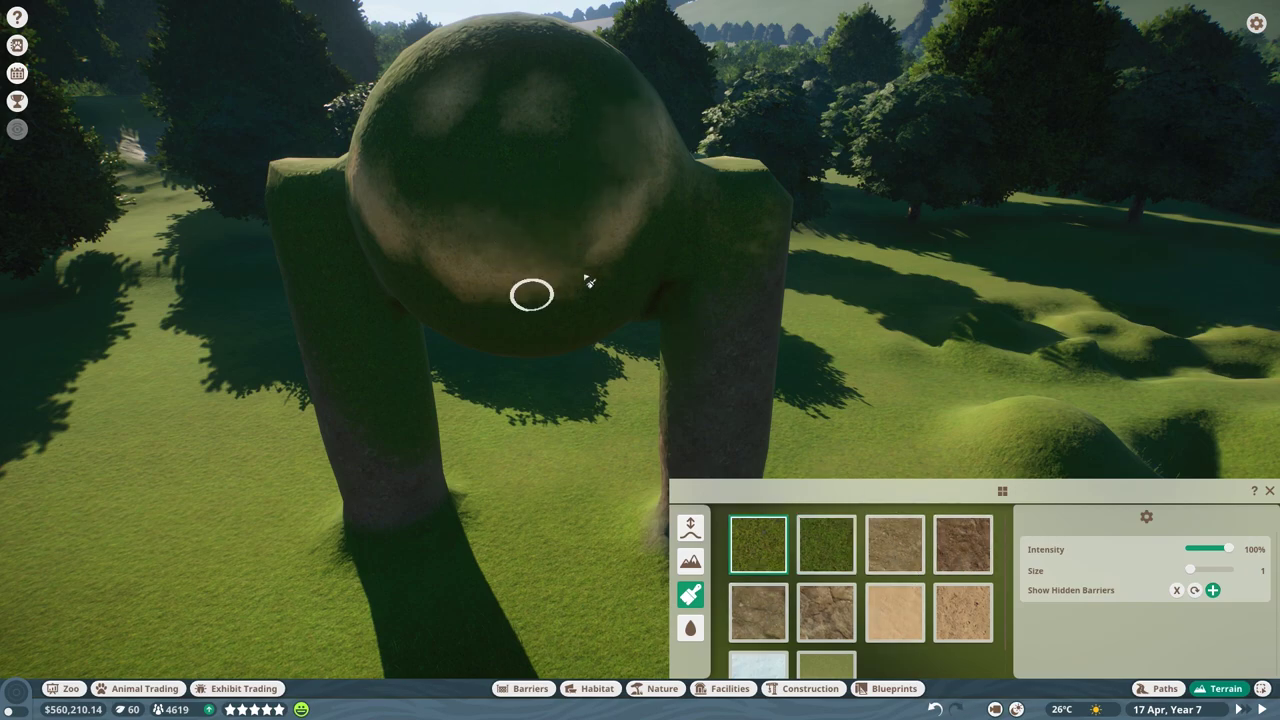
left_click(894, 544)
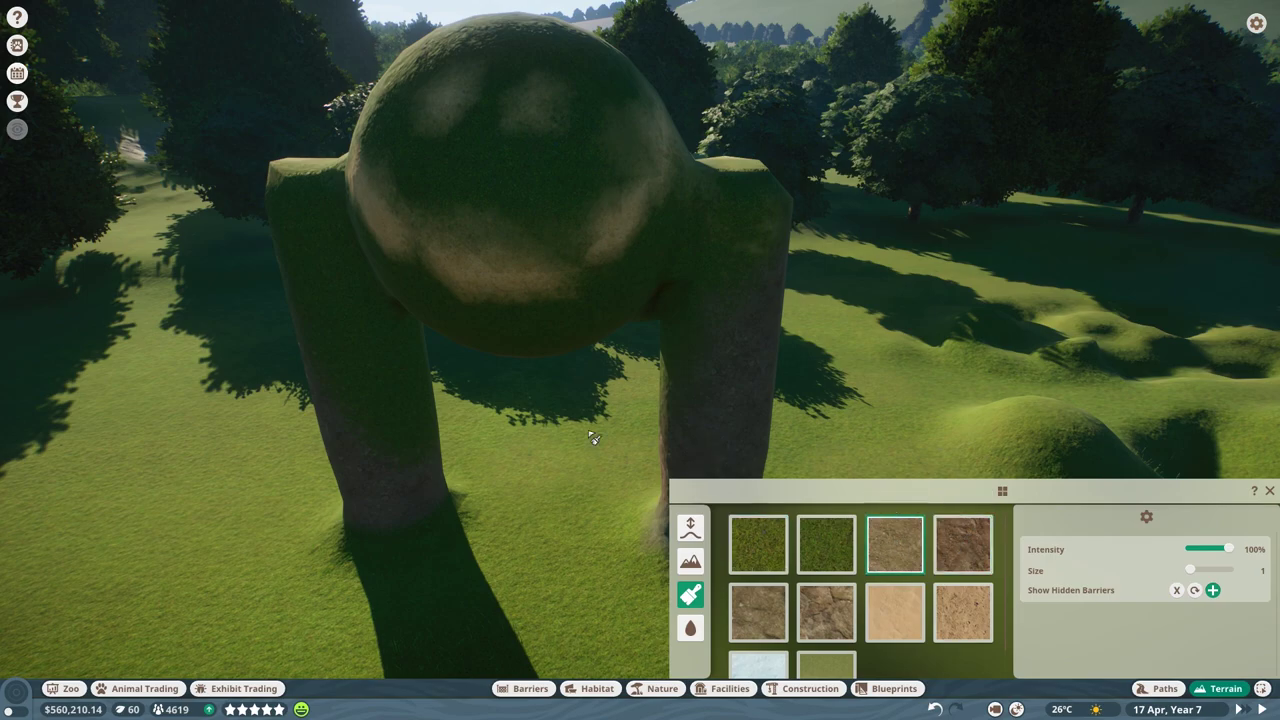
Increase the paint brush size to 3 and close the terrain tools.
scroll(545, 297, "up", 1)
scroll(545, 297, "up", 2)
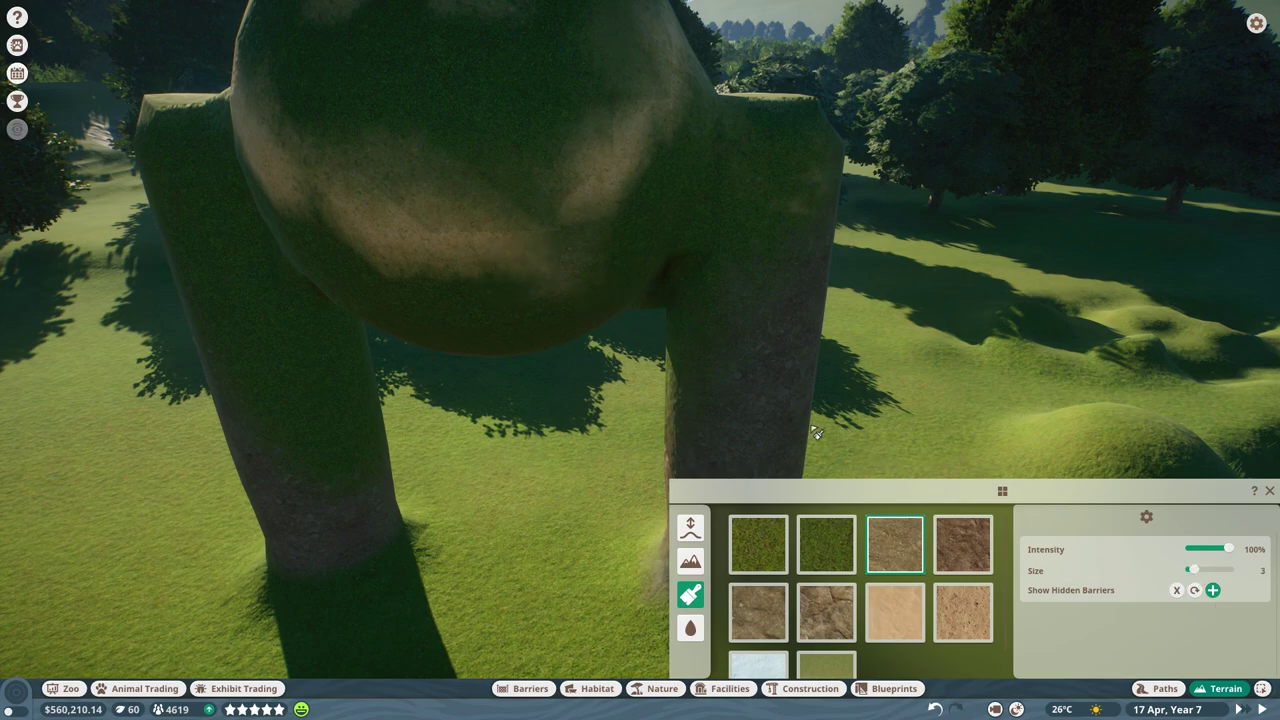
scroll(577, 280, "down", 4)
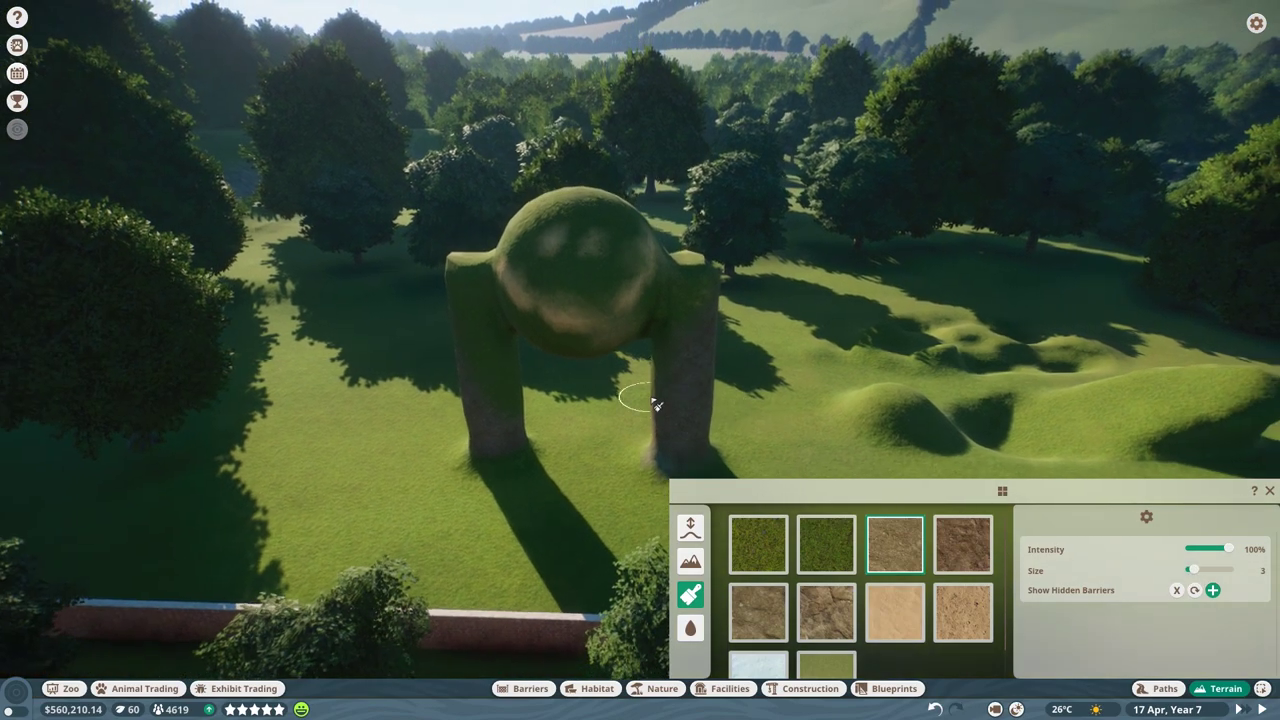
scroll(653, 402, "up", 2)
key("Escape")
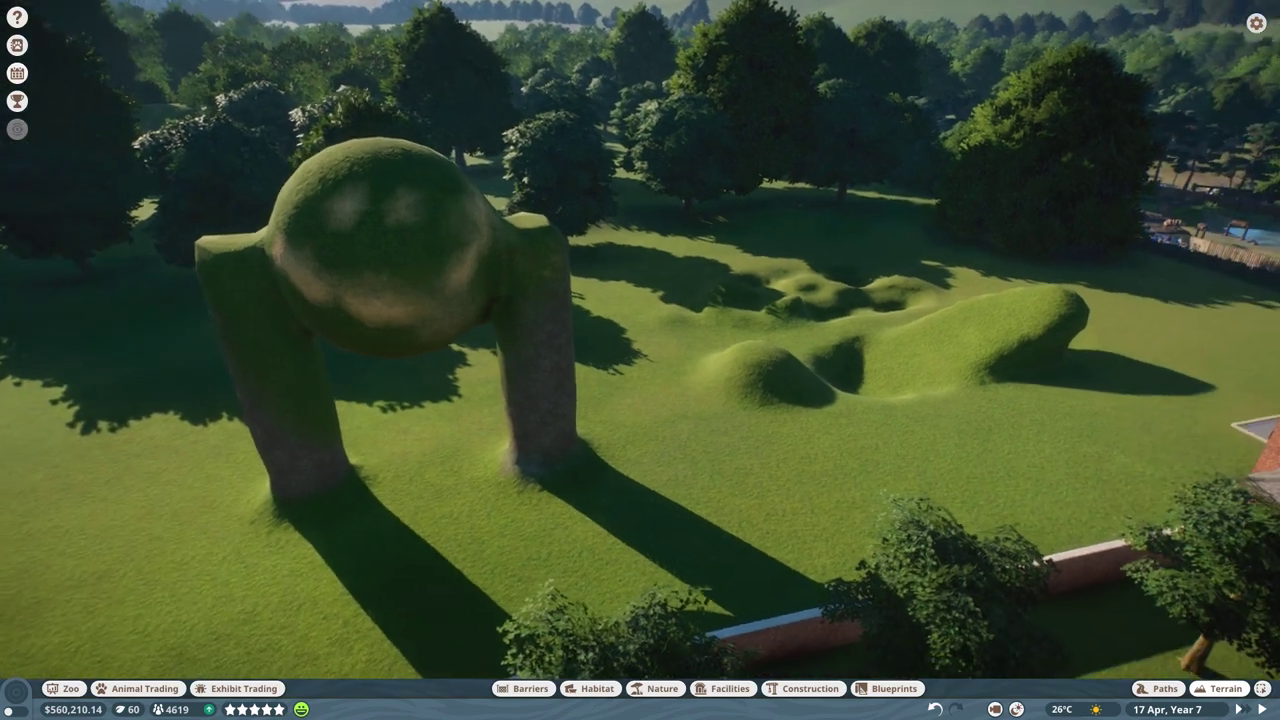
scroll(640, 360, "up", 2)
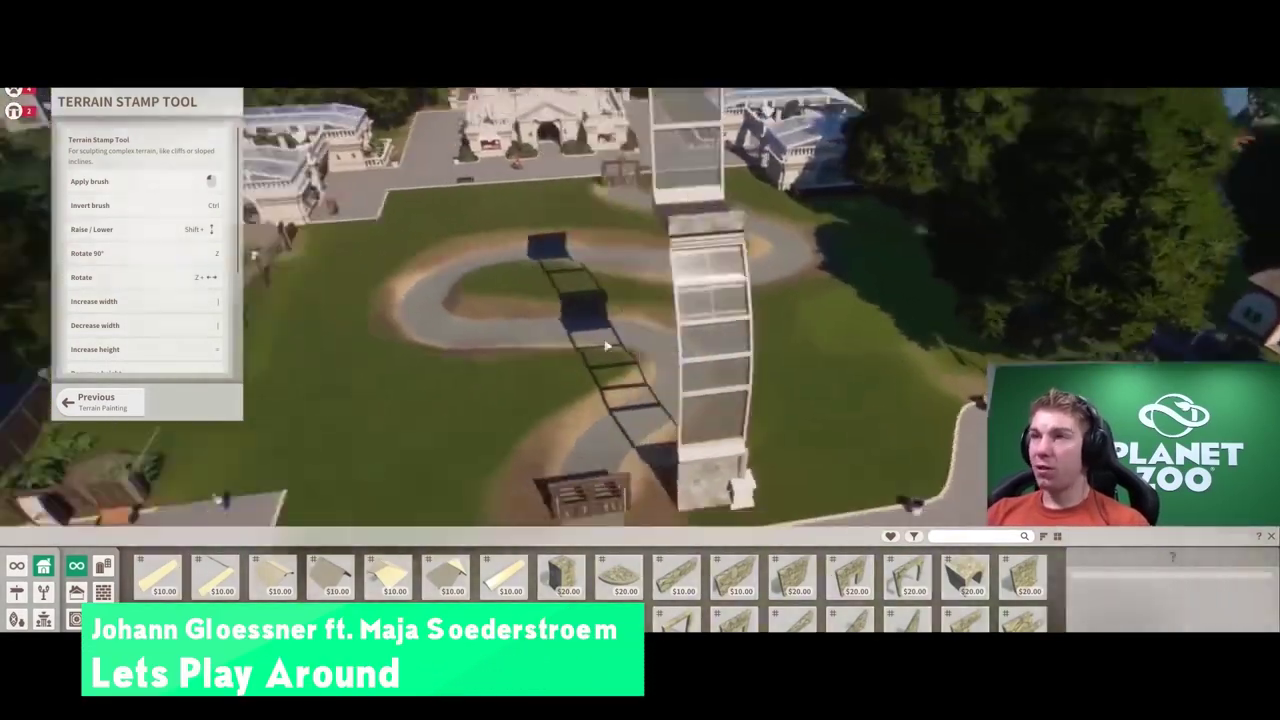
scroll(606, 346, "down", 5)
scroll(690, 427, "up", 5)
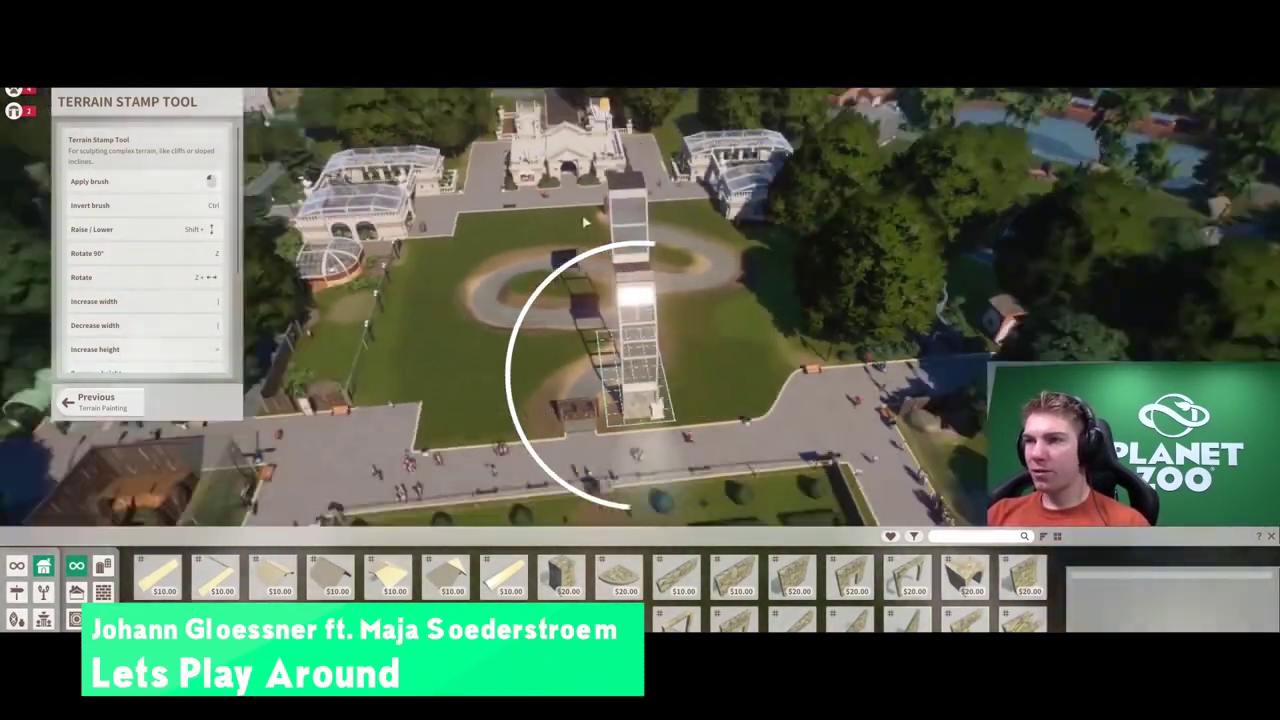